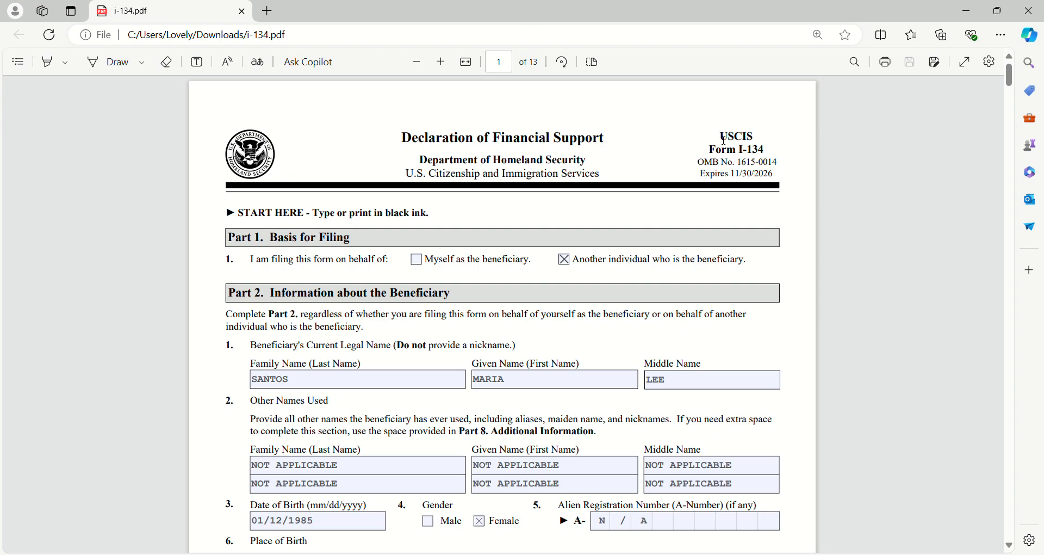
Step: Check the Form I-134 expiration date in the page 1 header and the edition date in its footer
left_click_drag(703, 177, 782, 179)
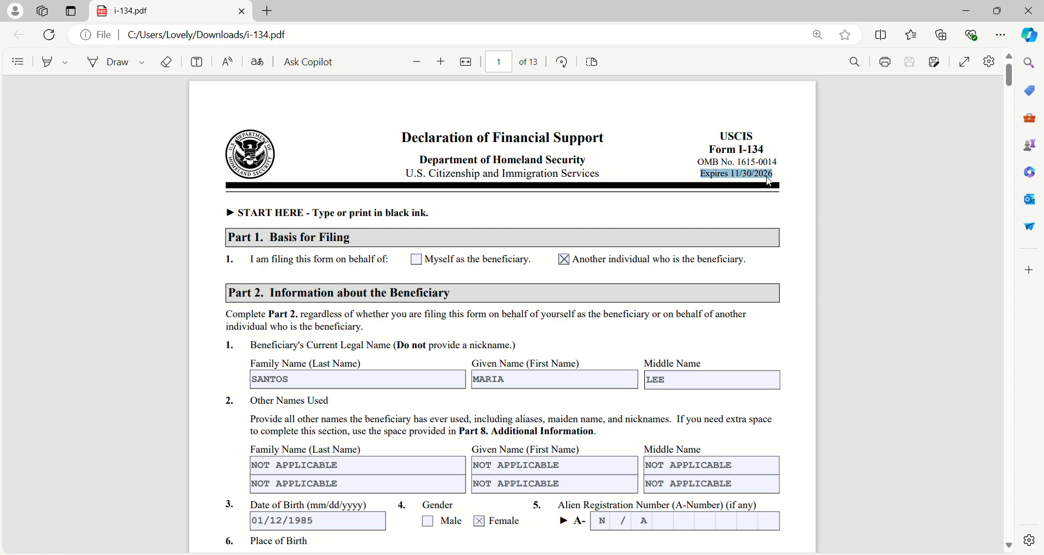
left_click(768, 178)
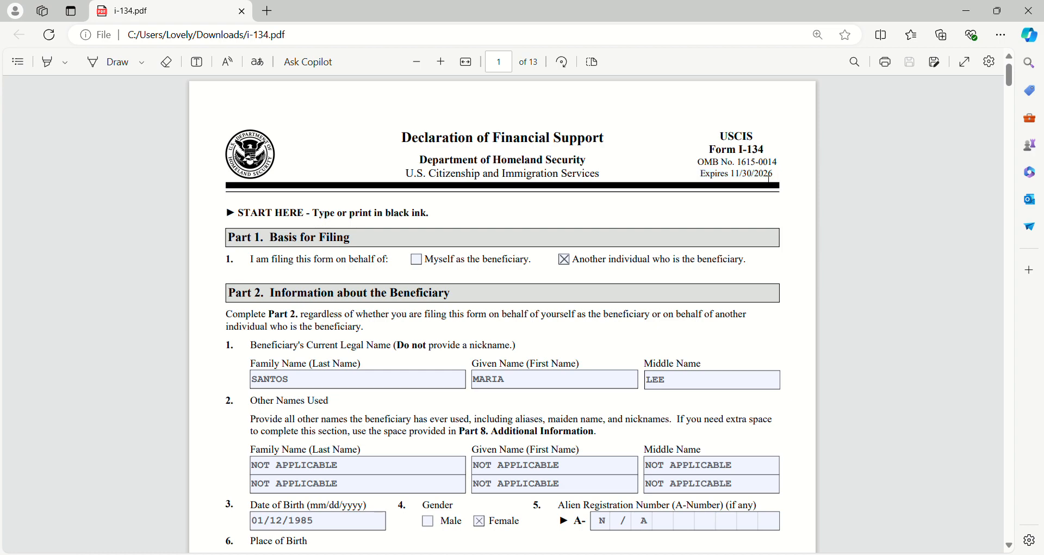
left_click_drag(776, 178, 703, 178)
scroll(348, 389, "down", 8)
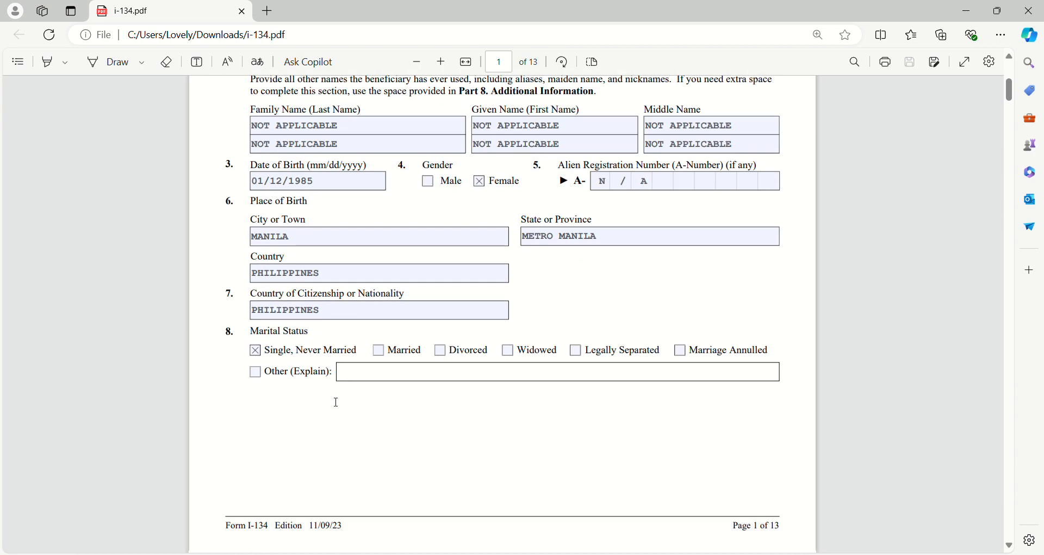
mouse_move(229, 465)
left_mouse_down()
mouse_move(345, 470)
mouse_move(226, 465)
left_mouse_up()
left_click(348, 468)
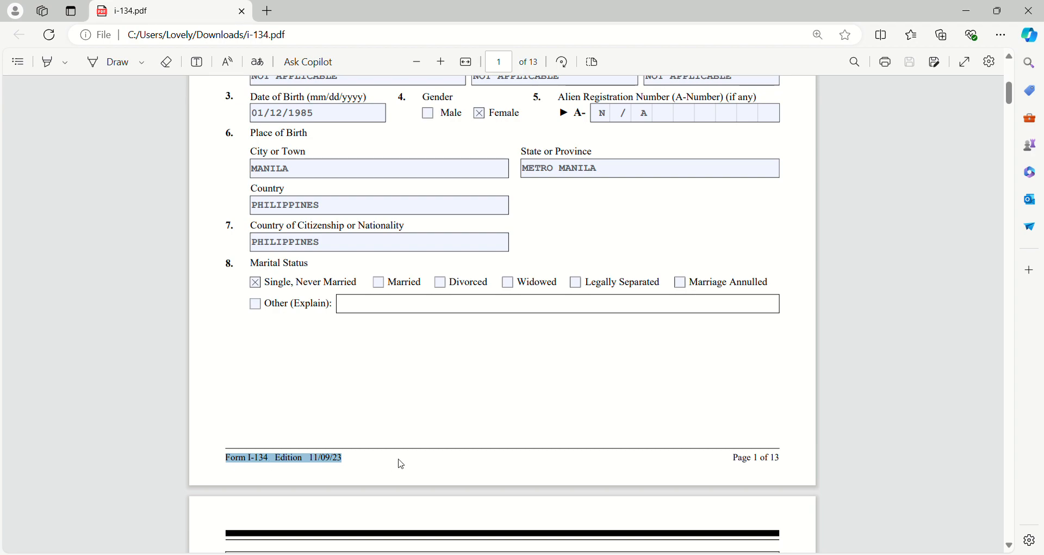
left_click(398, 463)
Step: Review the START HERE instruction and the "Part 1. Basis for Filing" heading on page 1
scroll(446, 363, "up", 1)
scroll(449, 365, "up", 5)
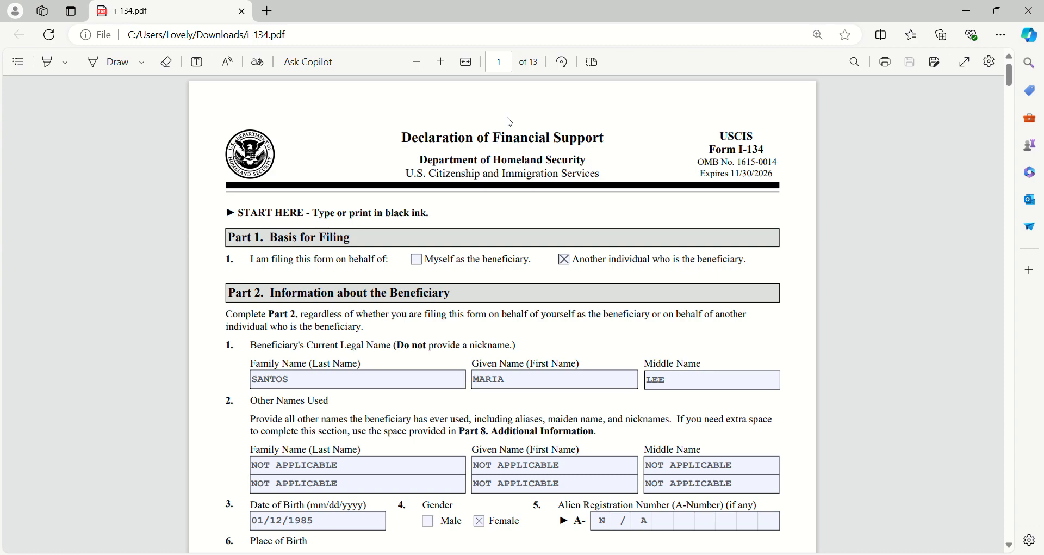
left_click_drag(248, 220, 432, 218)
left_click(458, 214)
left_click_drag(228, 238, 361, 243)
left_click(360, 243)
Step: Clear and reselect the "Another individual who is the beneficiary" checkbox under the Part 1 basis for filing
left_click_drag(759, 270, 568, 266)
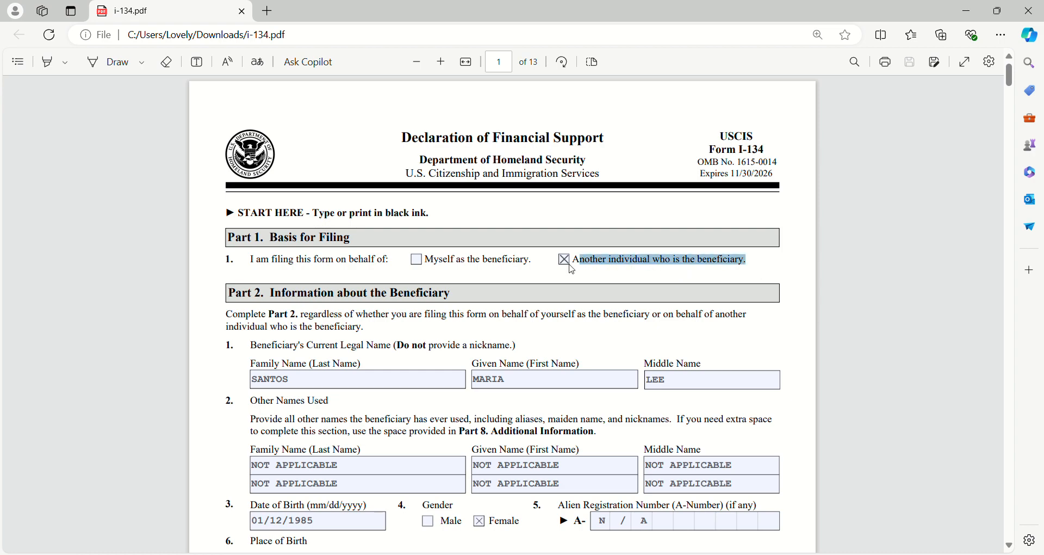
left_click(602, 266)
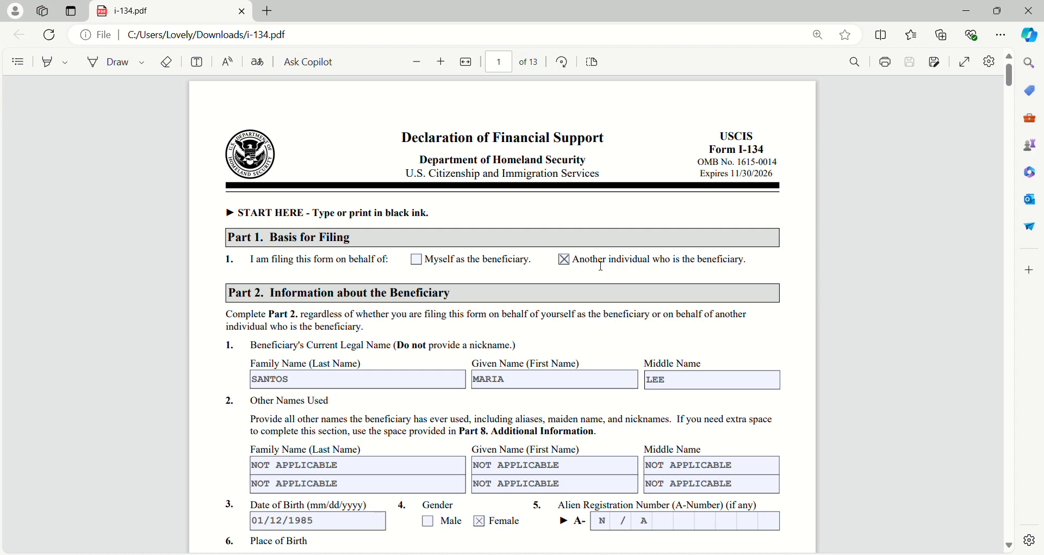
left_click(569, 265)
left_click(568, 264)
key("space")
left_click(565, 261)
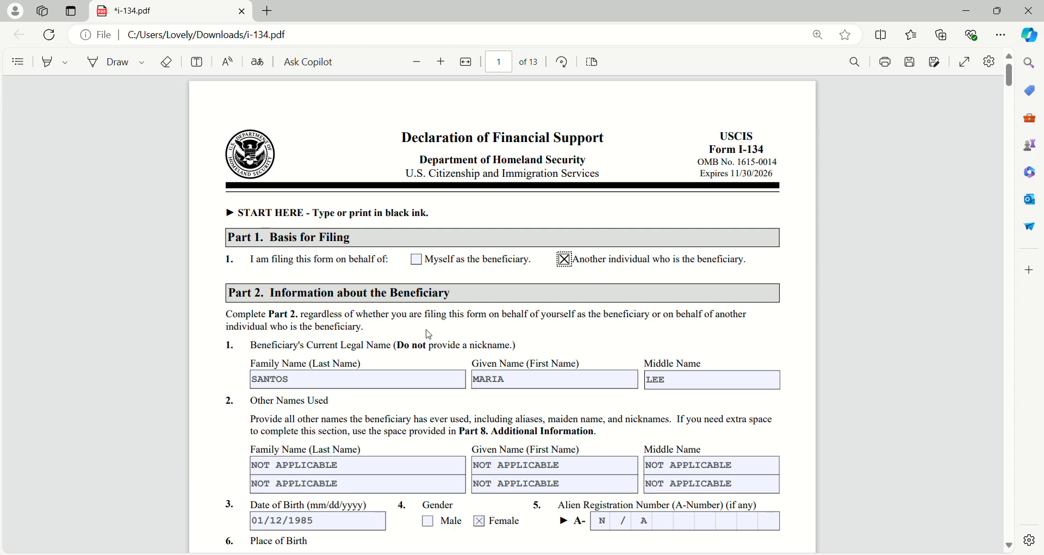
Step: Review the Part 2 heading, the beneficiary's legal name and the Other Names Used entries, including the Part 8 reference
scroll(536, 296, "down", 2)
left_click_drag(228, 226, 451, 234)
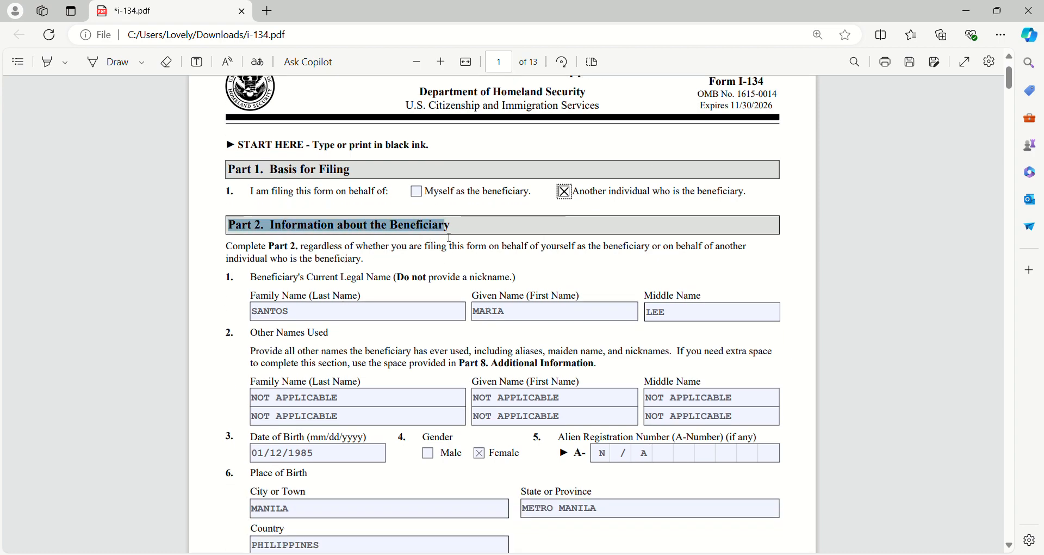
left_click(458, 230)
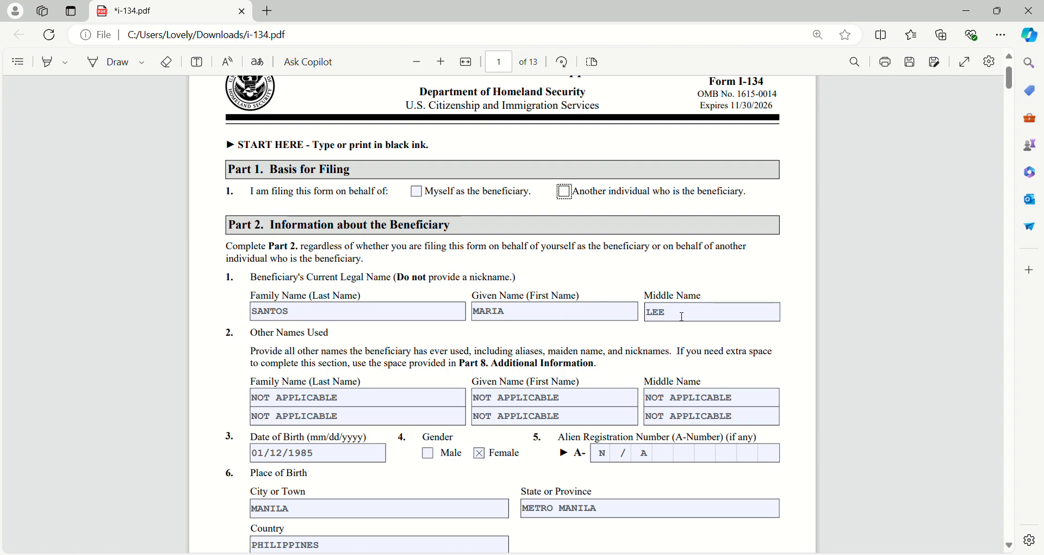
left_click_drag(250, 334, 336, 342)
left_click(288, 363)
left_click_drag(460, 365, 603, 373)
left_click(604, 371)
scroll(599, 366, "down", 1)
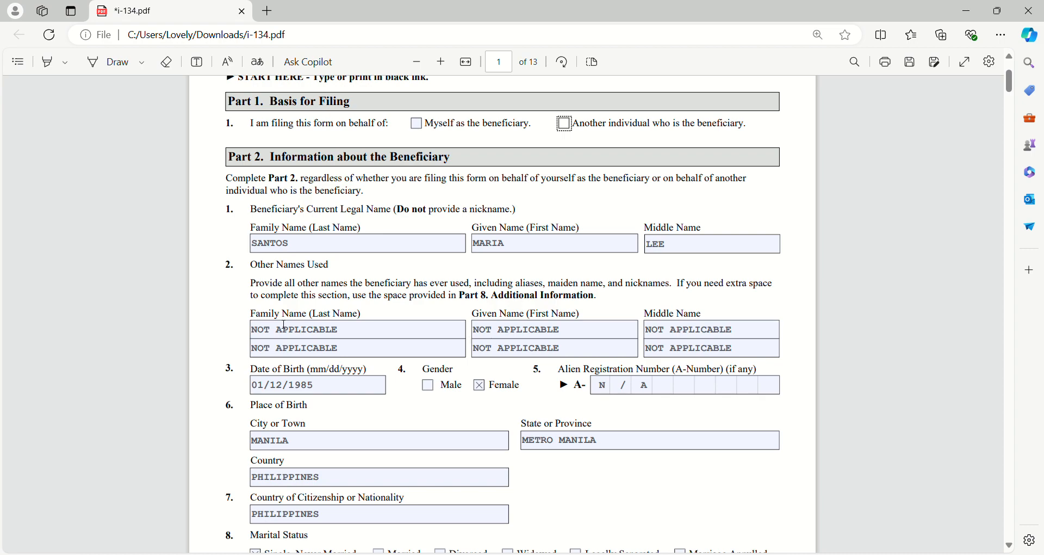
left_click(265, 333)
left_click(792, 345)
Step: Review the beneficiary's items 3 to 6 in Part 2, focusing on the date of birth and place of birth
left_click_drag(223, 372, 255, 376)
left_click(279, 387)
left_click_drag(379, 375, 308, 376)
left_click(404, 406)
scroll(386, 404, "down", 1)
scroll(388, 404, "down", 1)
left_click_drag(253, 345, 313, 346)
left_click(317, 345)
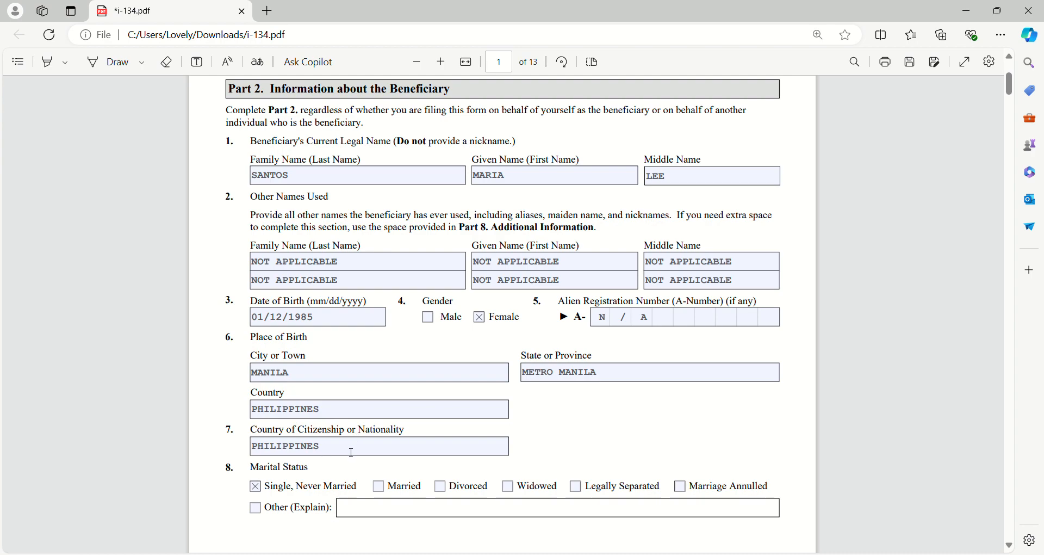
Step: Review item 8, Marital Status, at the end of the beneficiary information on page 1
left_click_drag(309, 467, 252, 467)
left_click(320, 470)
scroll(297, 473, "down", 4)
scroll(354, 400, "up", 4)
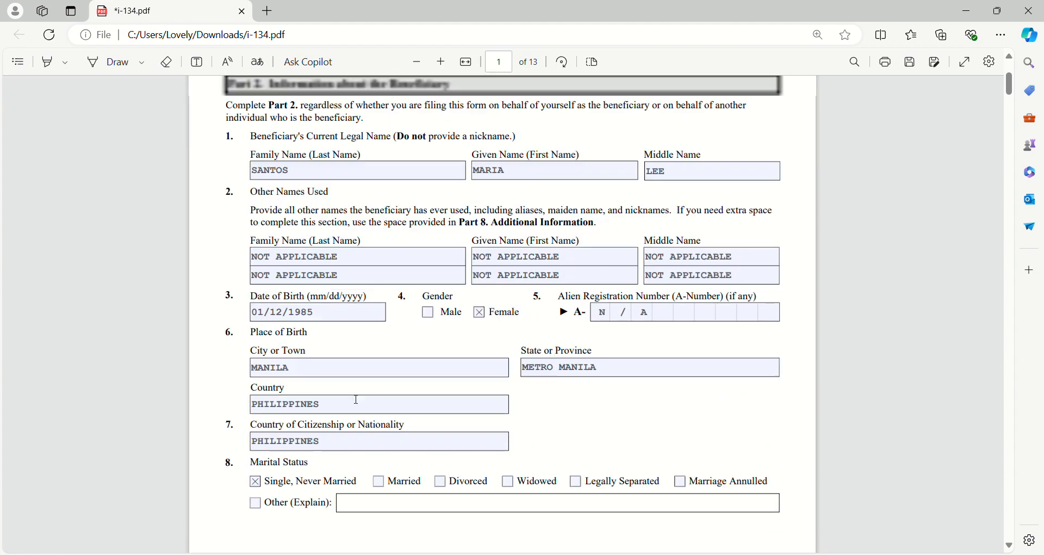
scroll(351, 399, "up", 2)
Step: Examine the item 9 Beneficiary's Mailing Address fields on page 2, including the postal code and country
scroll(354, 392, "down", 10)
scroll(347, 396, "down", 5)
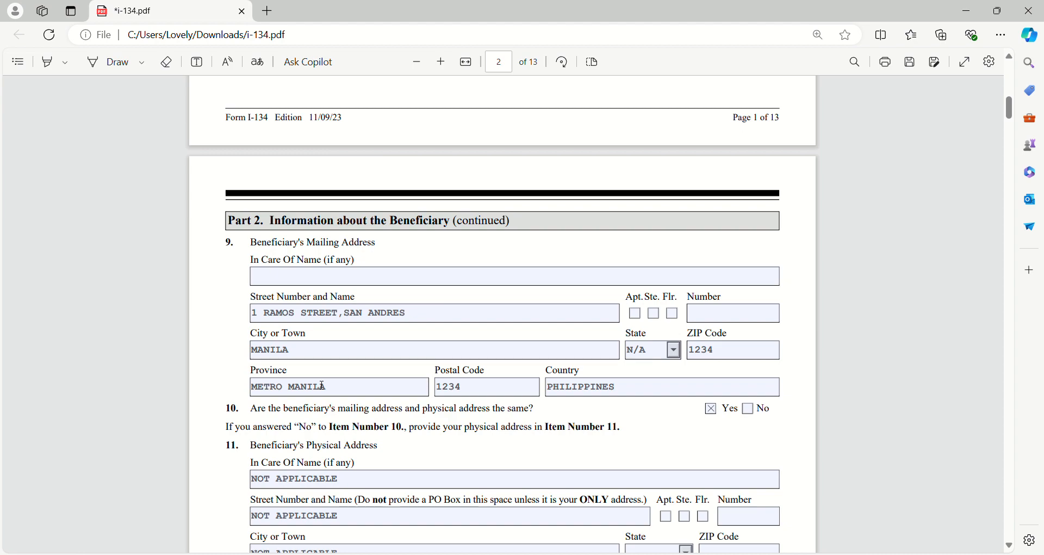
scroll(327, 365, "down", 2)
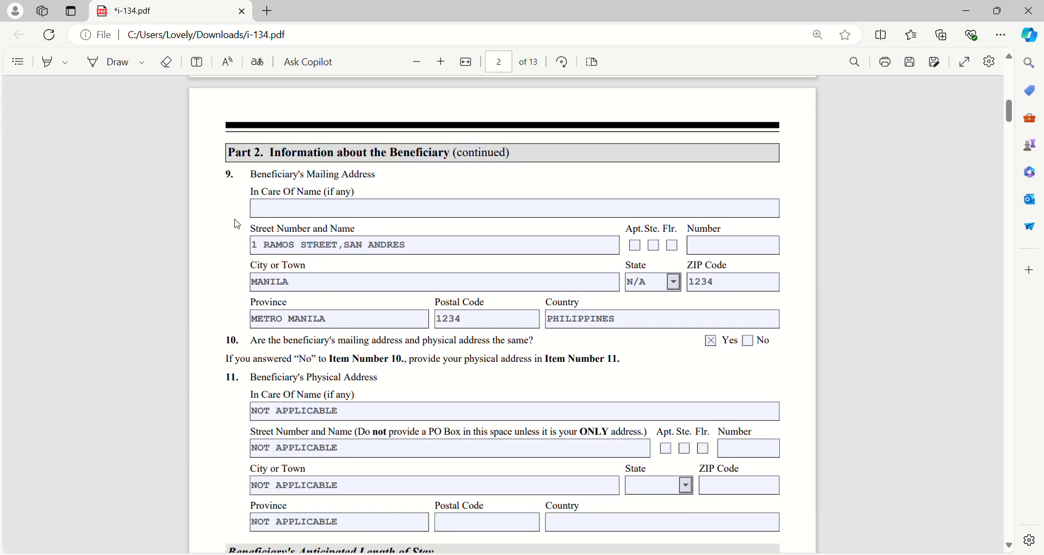
left_click_drag(251, 176, 401, 179)
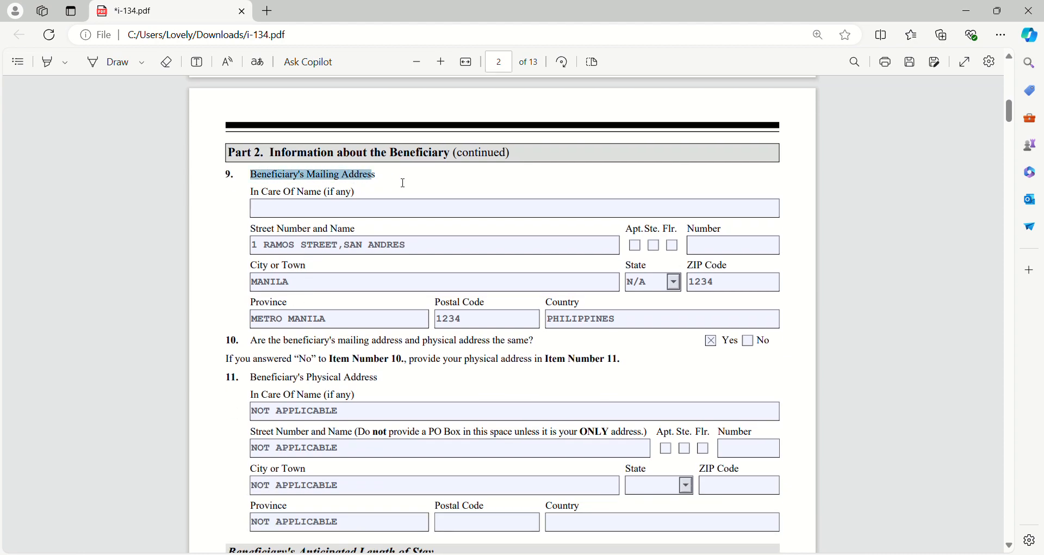
left_click(379, 184)
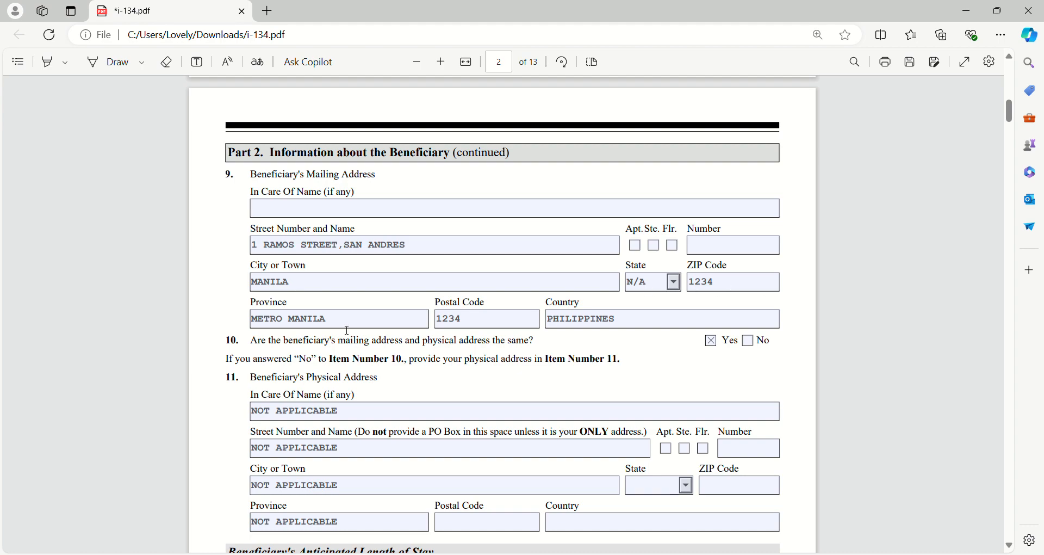
left_click(494, 326)
left_click(646, 321)
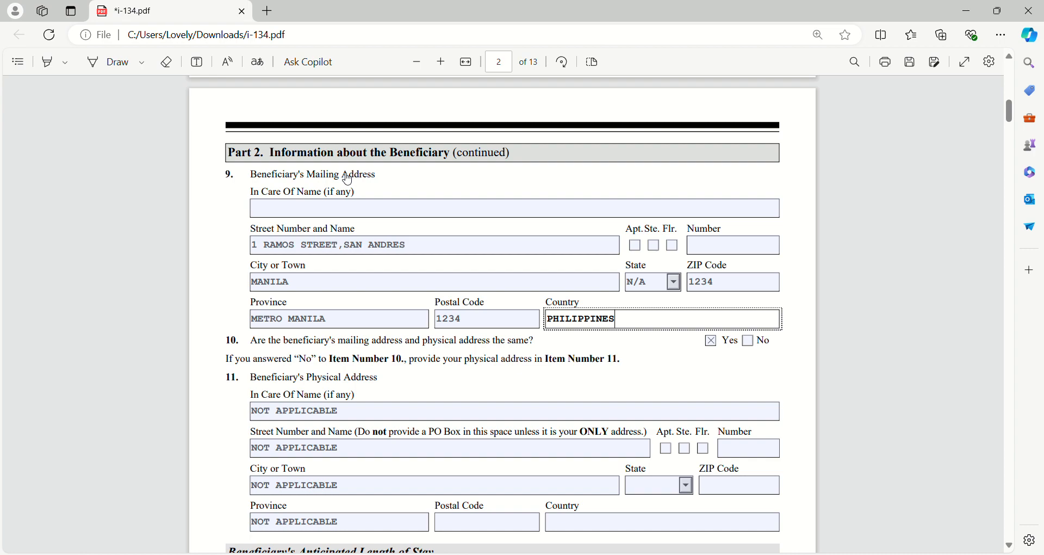
left_click(468, 384)
Step: Review item 10, which asks whether the beneficiary's mailing and physical addresses are the same
left_click_drag(226, 340, 325, 341)
left_click(278, 353)
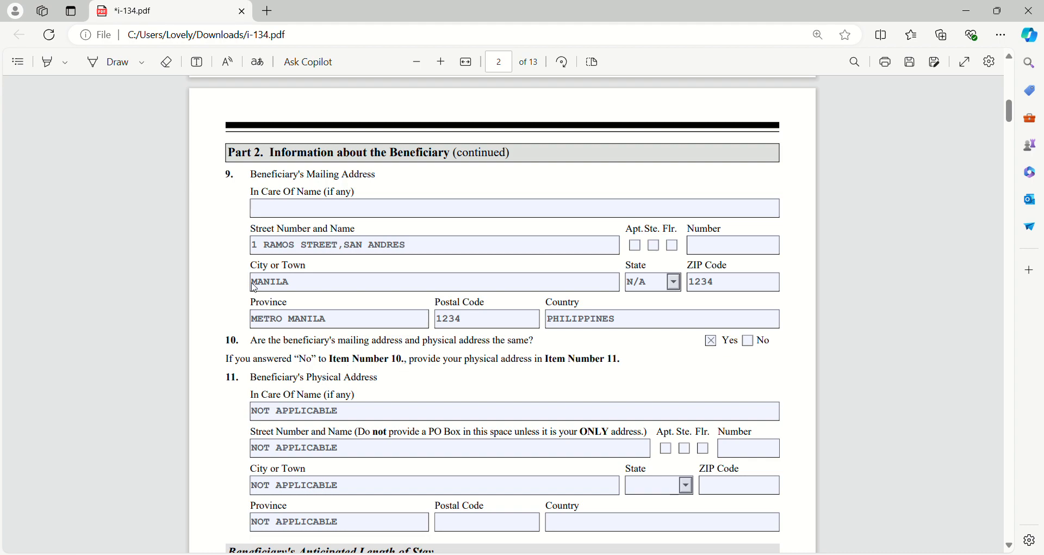
left_click_drag(258, 346, 548, 345)
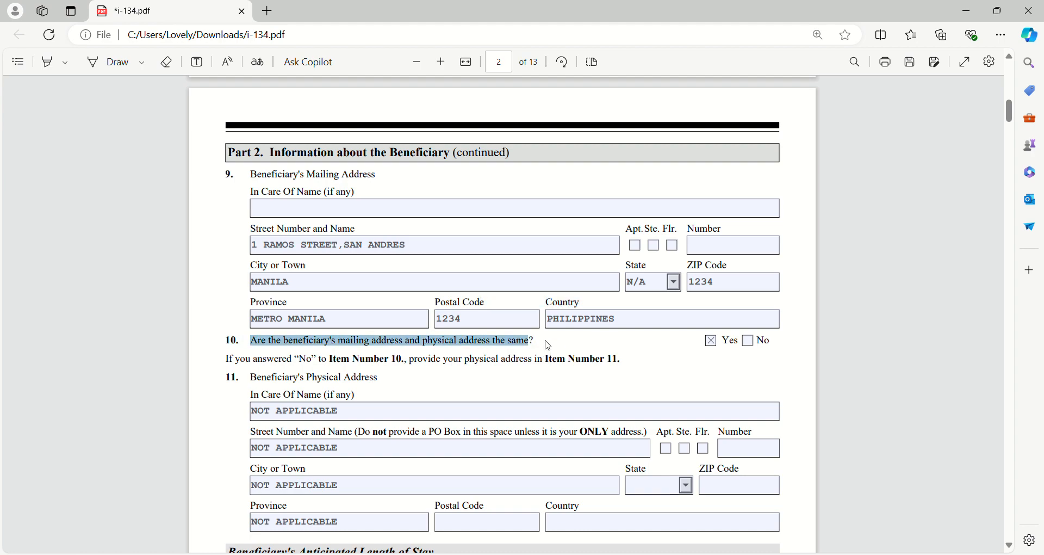
left_click(548, 345)
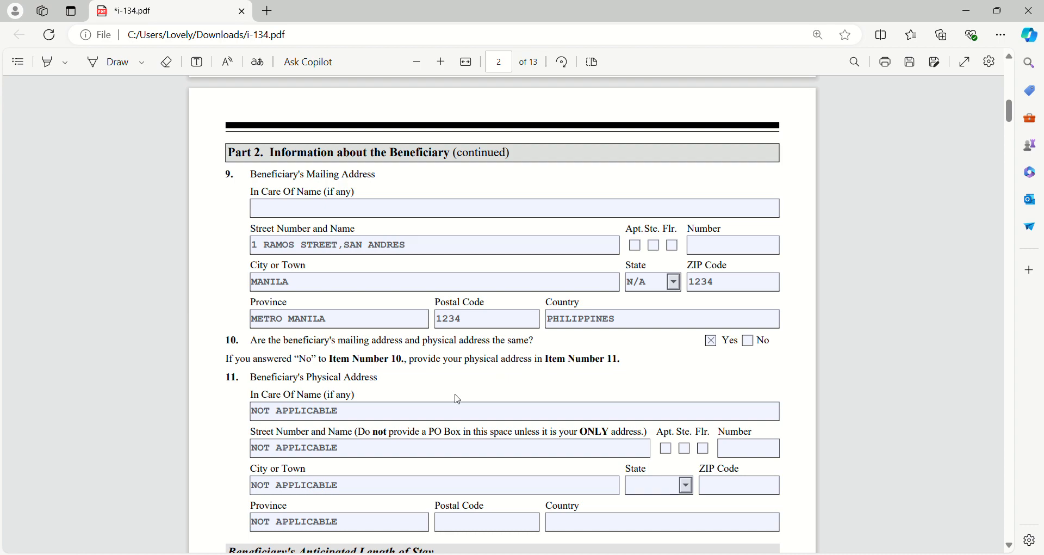
Step: Review the item 11 Beneficiary's Physical Address section and its entries
scroll(457, 396, "down", 2)
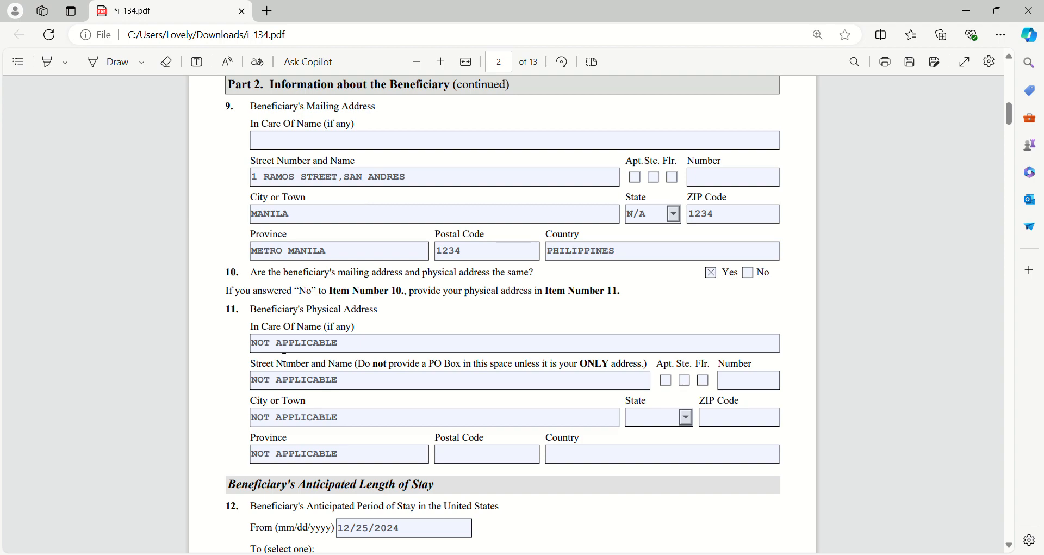
left_click_drag(229, 313, 383, 314)
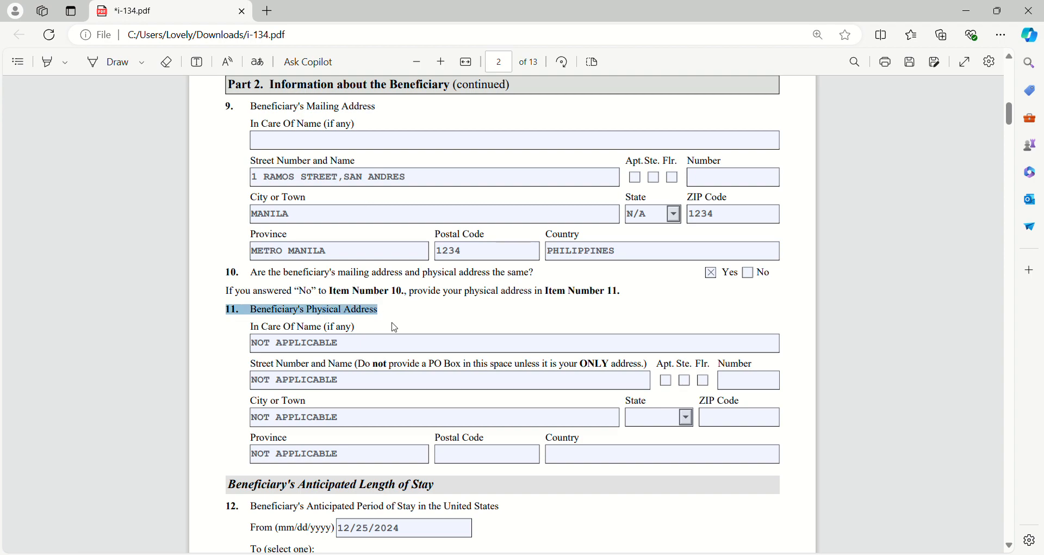
left_click(395, 327)
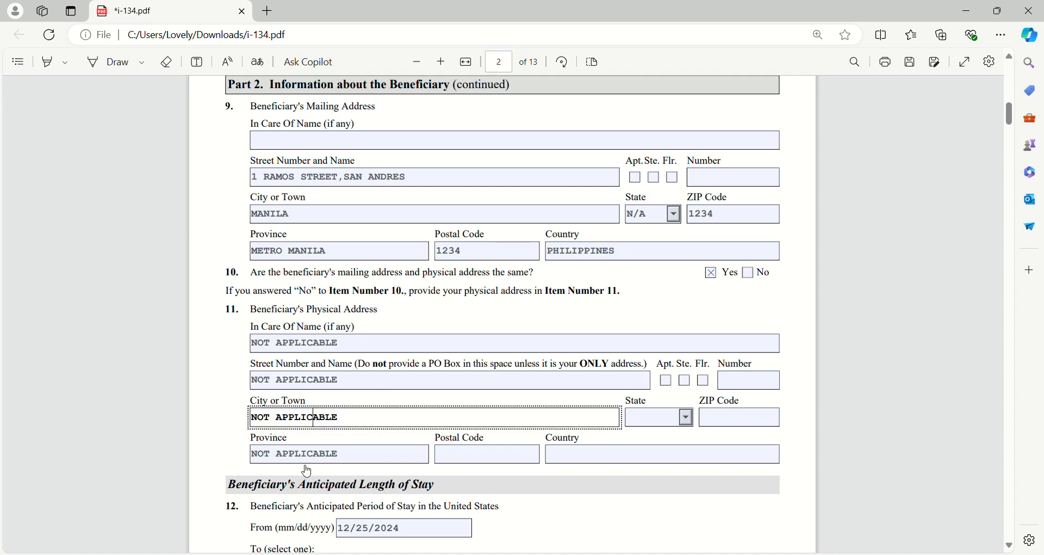
left_click_drag(233, 323, 393, 320)
left_click(393, 327)
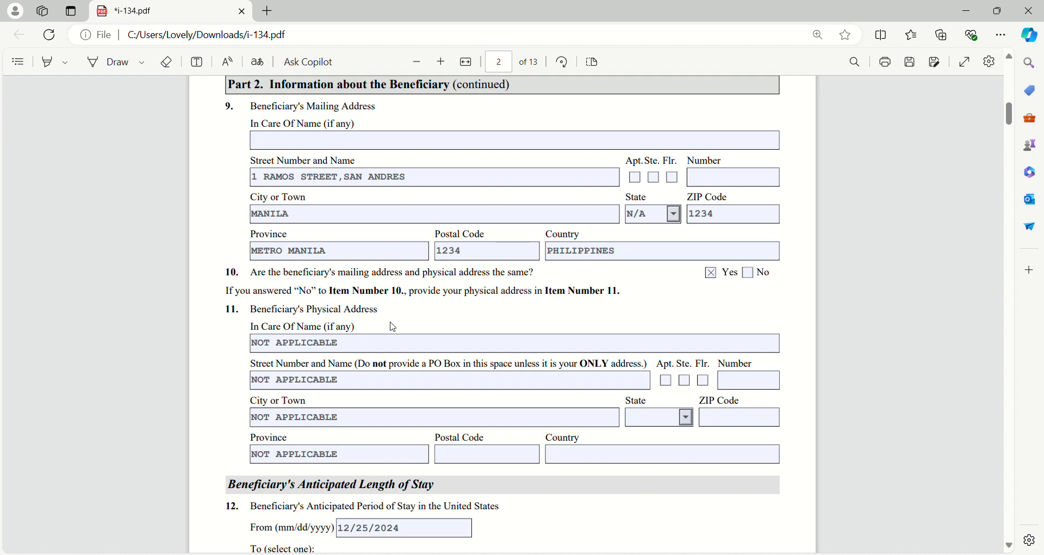
Step: Review item 12, the beneficiary's anticipated period of stay, including the From date and the No End Date option
scroll(393, 327, "down", 5)
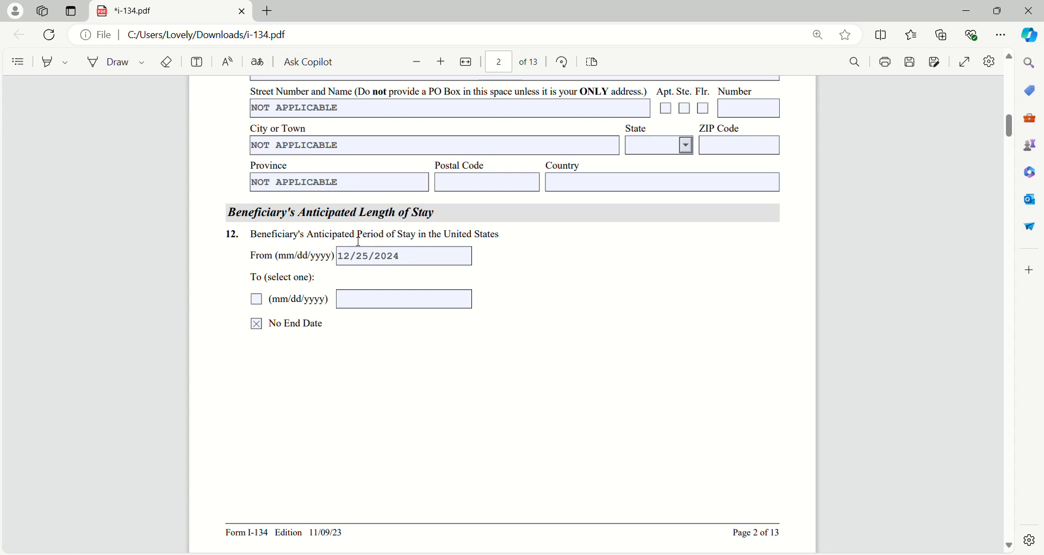
left_click_drag(253, 239, 517, 247)
left_click(517, 247)
left_click_drag(253, 260, 333, 256)
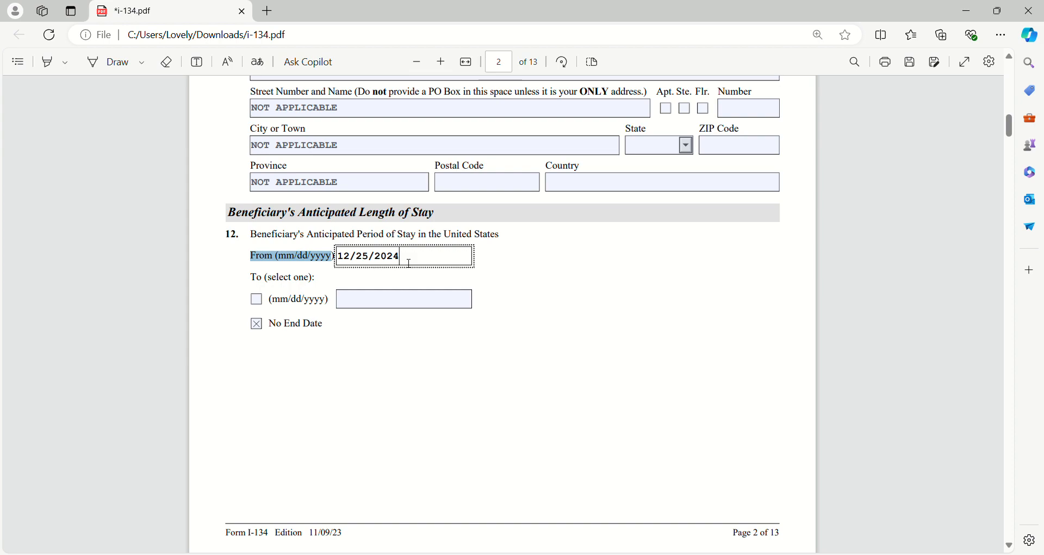
left_click(270, 273)
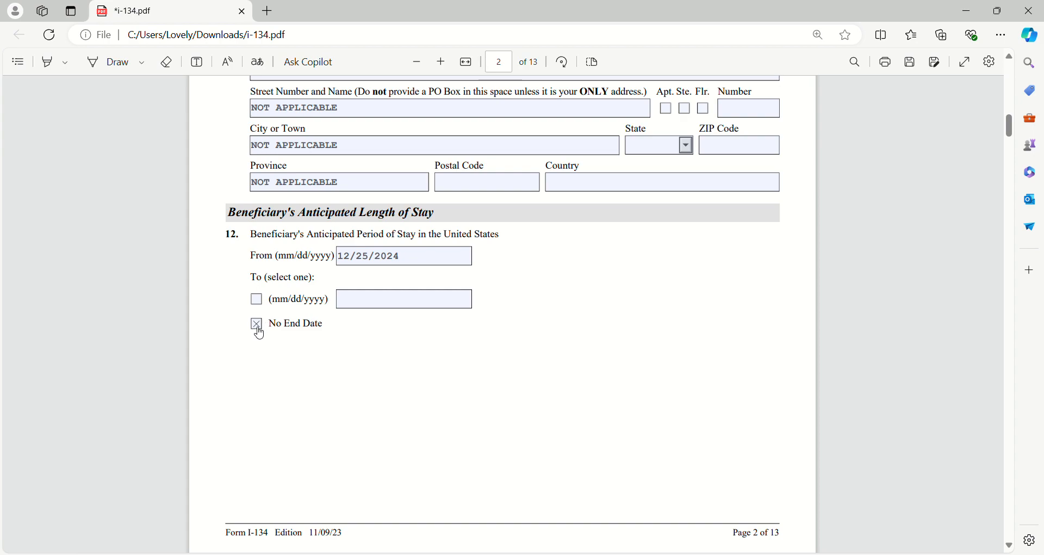
triple_click(290, 329)
left_click(318, 342)
left_click_drag(330, 331, 270, 327)
left_click(337, 335)
Step: Review the Beneficiary's Financial Information and Beneficiary's Income headings on page 3
scroll(369, 360, "down", 6)
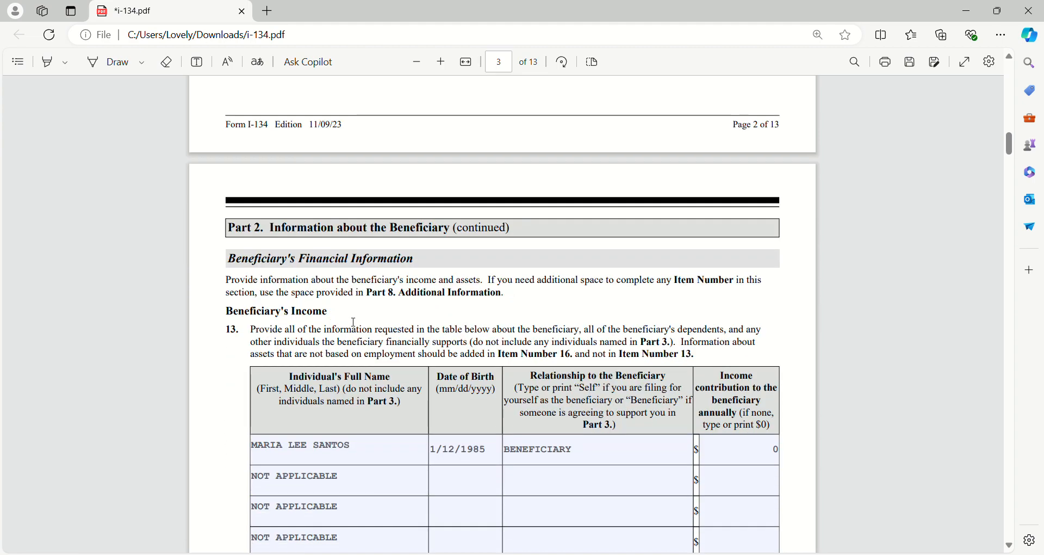
left_click(499, 63)
scroll(324, 253, "down", 3)
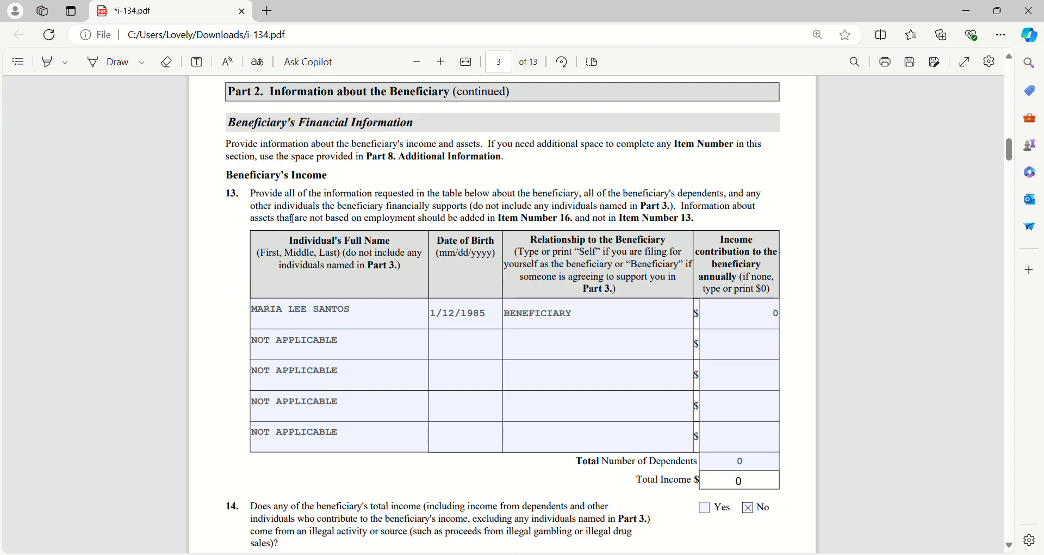
left_click_drag(228, 130, 416, 129)
left_click(416, 129)
left_click_drag(232, 180, 333, 179)
left_click(334, 179)
Step: Examine the income contribution, full name and date of birth in the first row of the item 13 income table
left_click(778, 319)
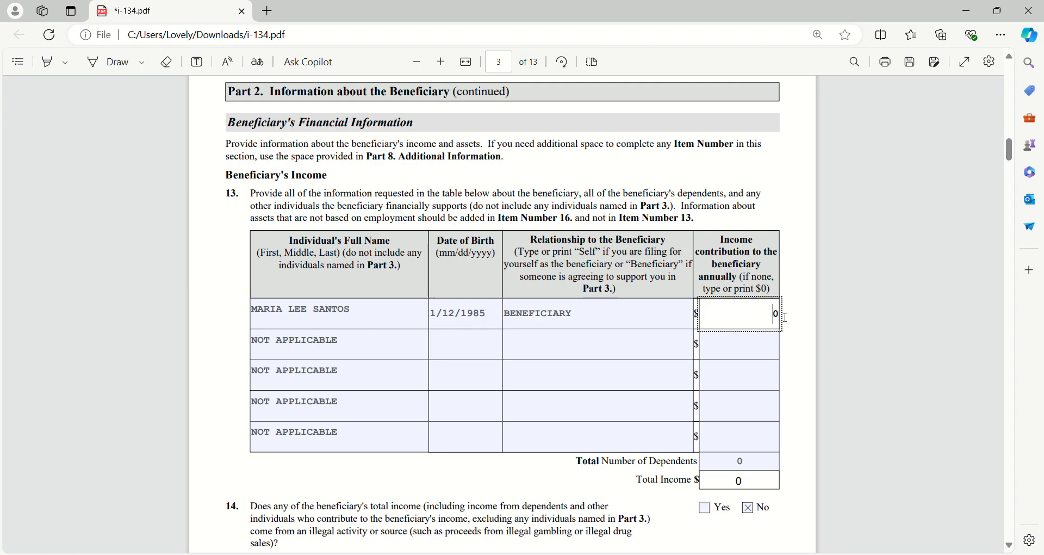
left_click(810, 321)
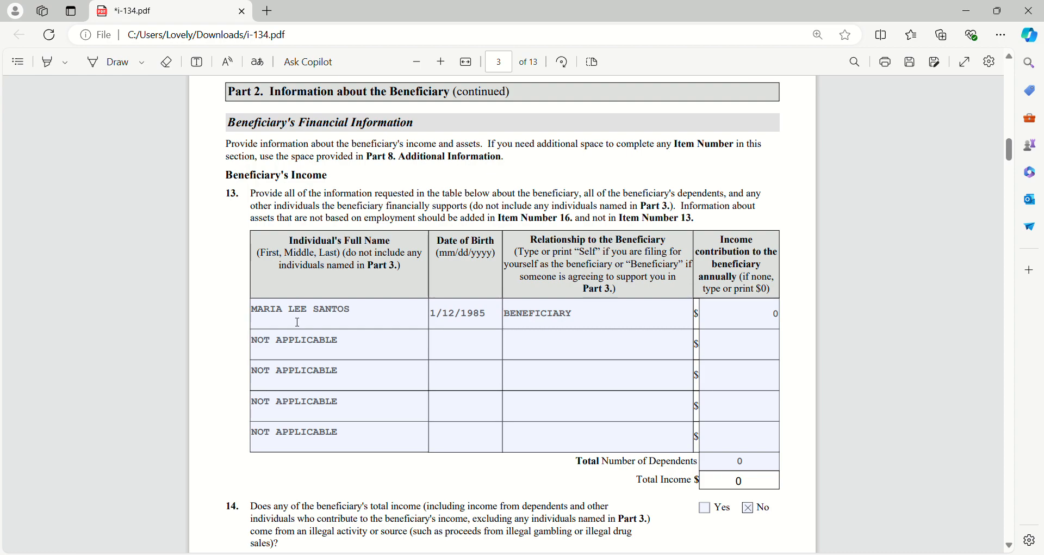
left_click(362, 311)
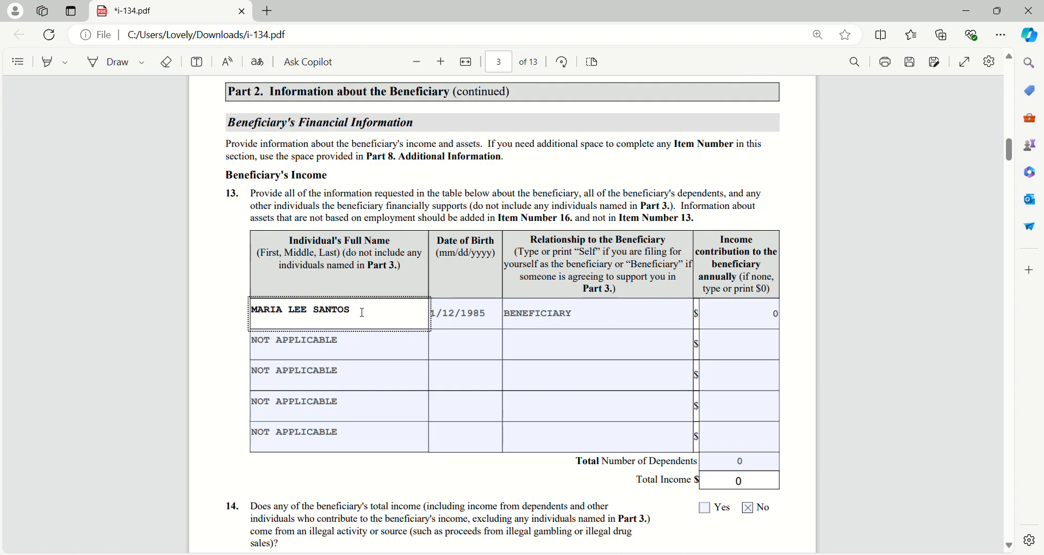
left_click(275, 265)
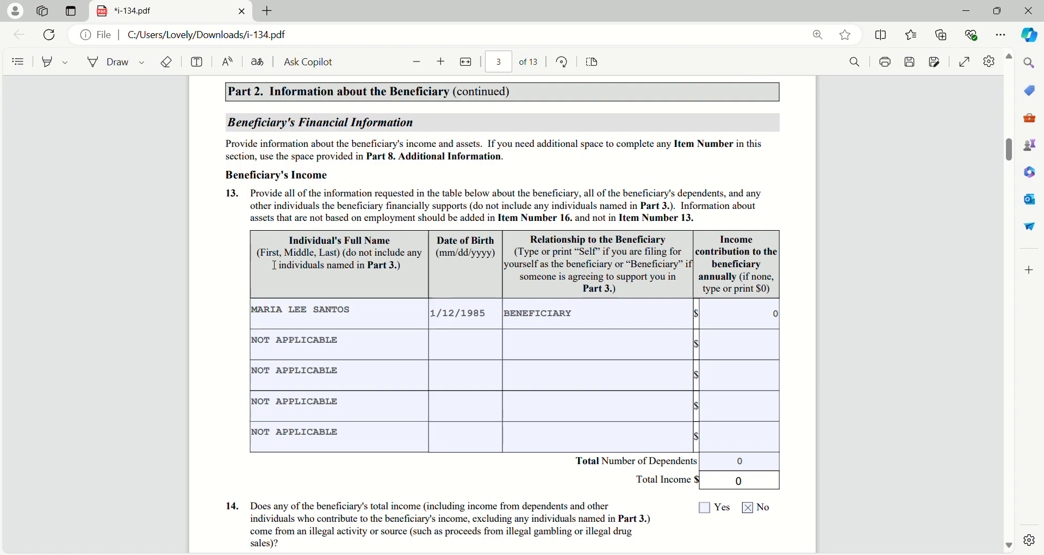
left_click_drag(261, 257, 293, 258)
left_click(316, 263)
left_click(354, 318)
left_click(465, 315)
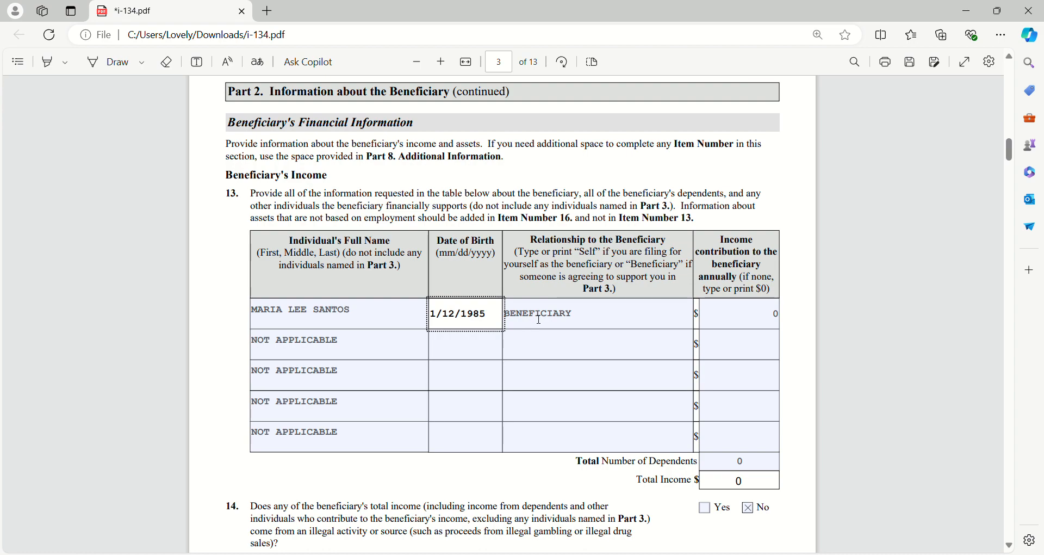
Step: Review the relationship and annual income contribution in the first row of the item 13 table, plus the dependents and income totals
left_click(571, 314)
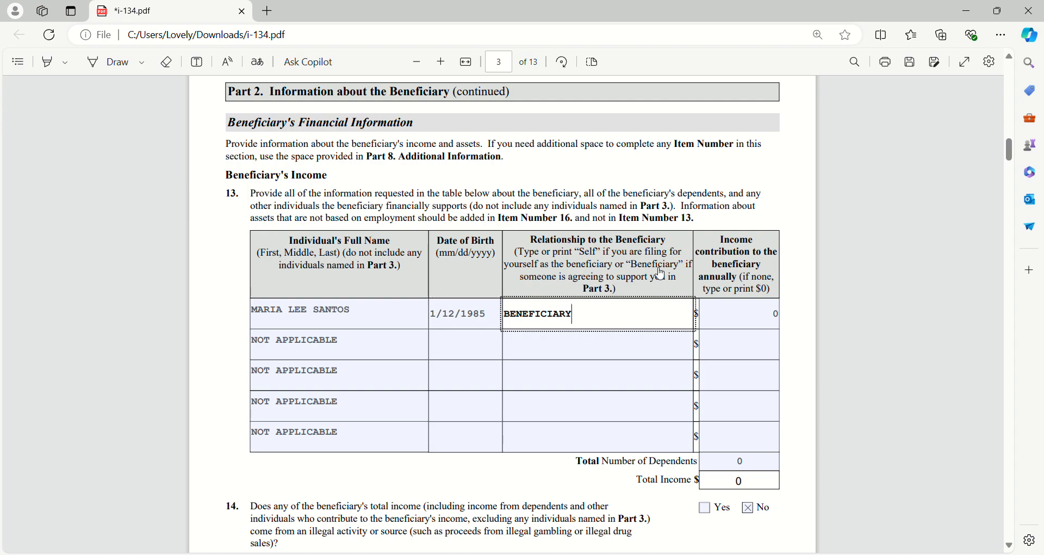
left_click(792, 279)
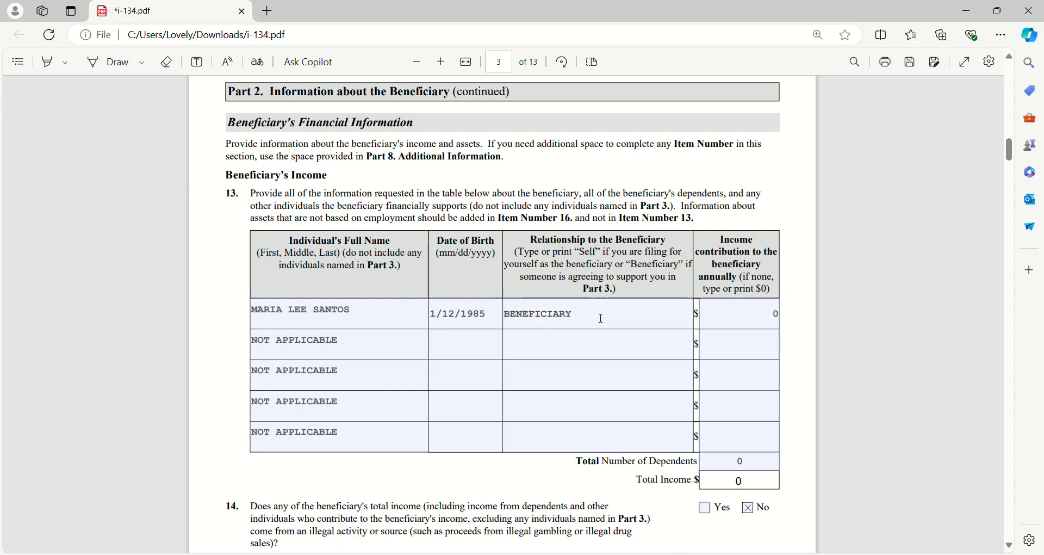
left_click(762, 321)
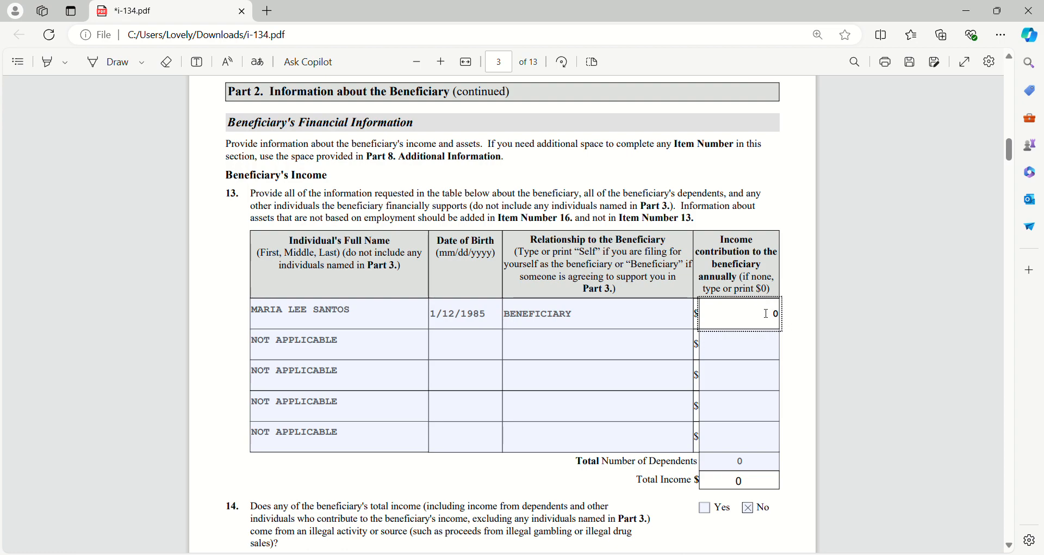
left_click(762, 468)
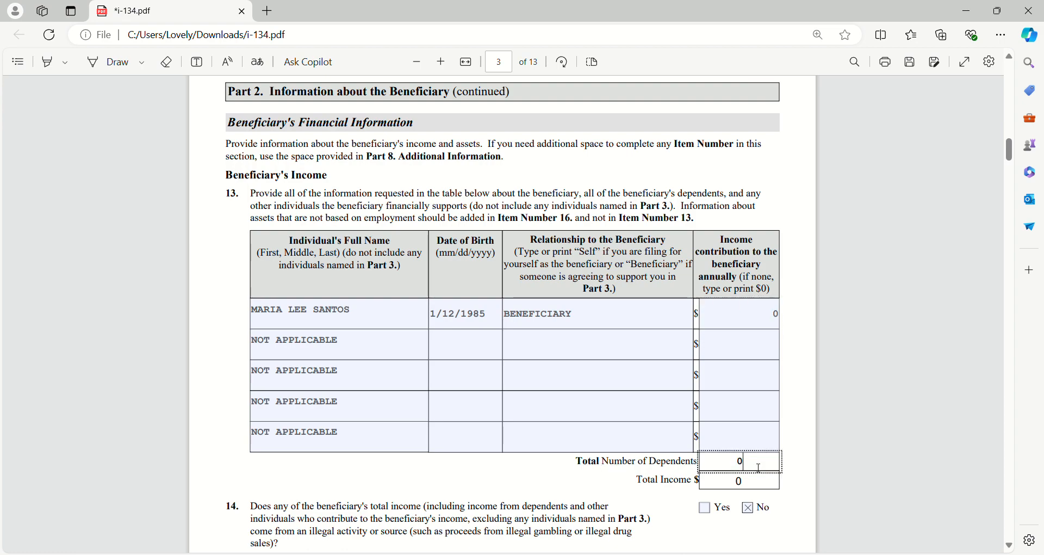
left_click(753, 482)
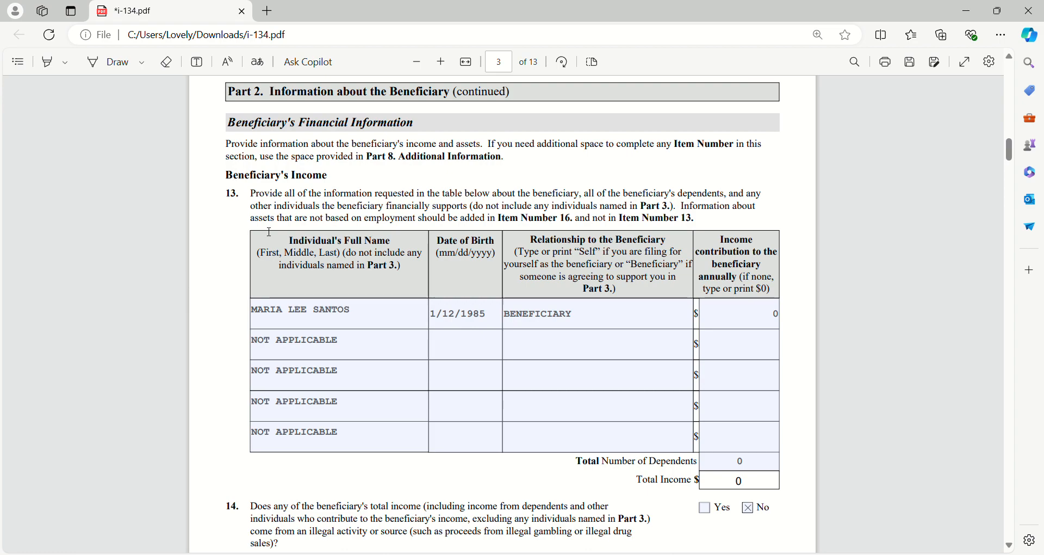
Step: Read the item 14 question on whether any of the beneficiary's total income comes from an illegal activity or source
scroll(303, 314, "down", 3)
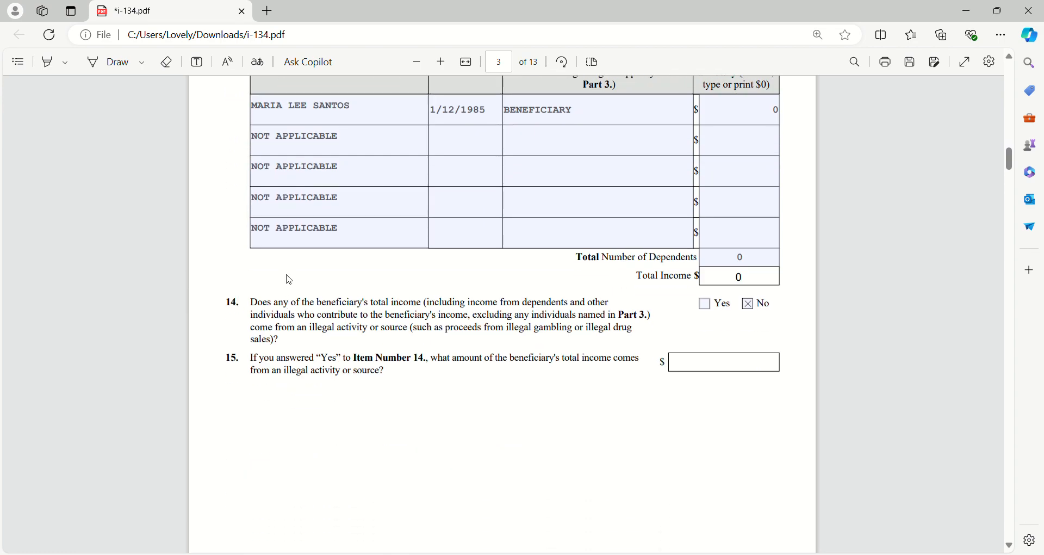
scroll(251, 299, "down", 1)
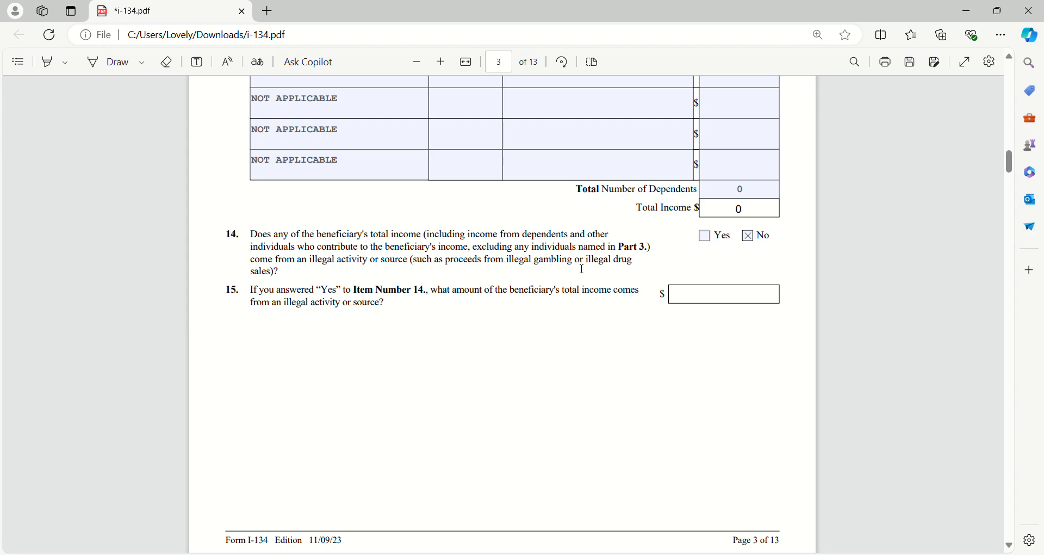
left_click_drag(220, 277, 256, 235)
left_click(338, 272)
left_click_drag(251, 239, 298, 276)
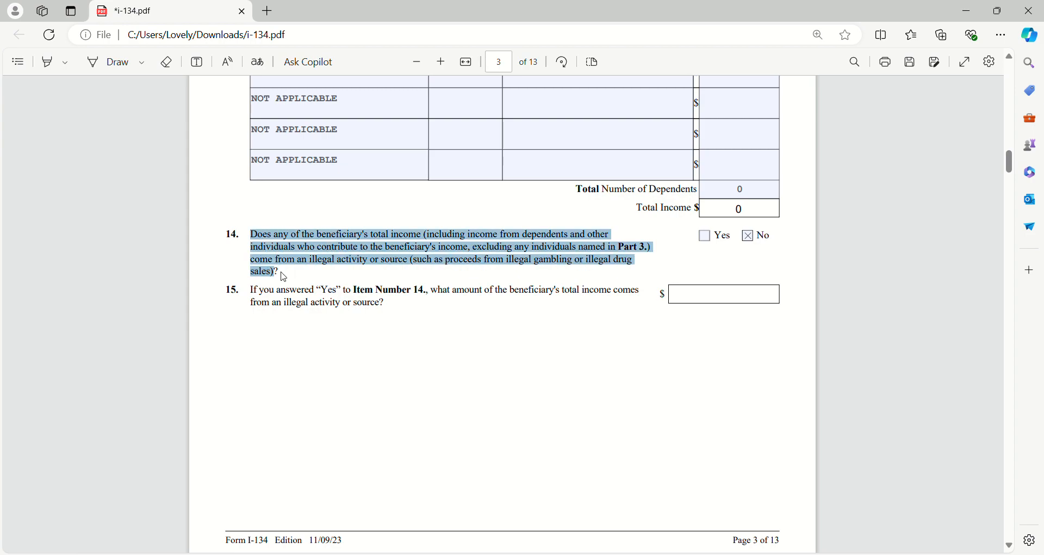
left_click(286, 275)
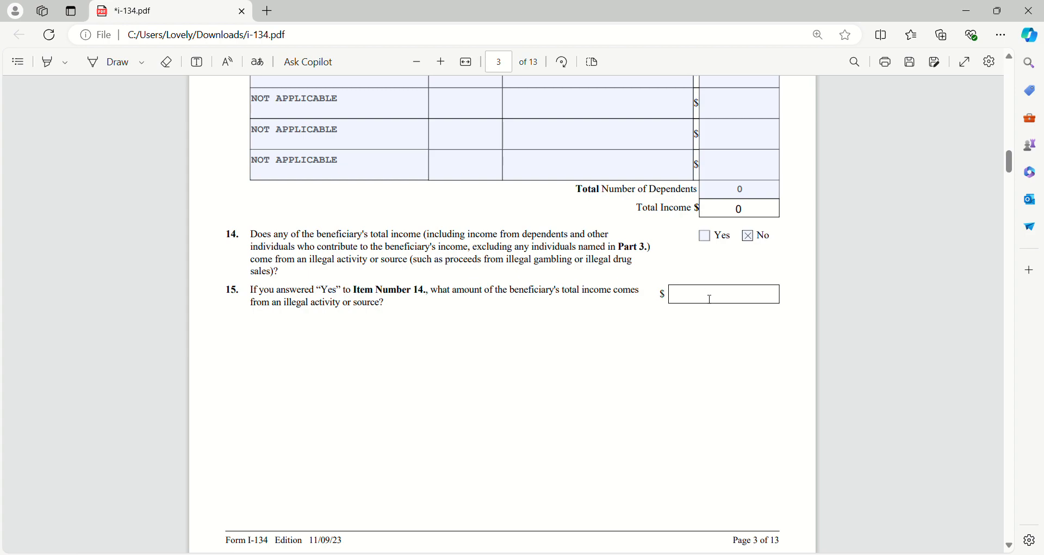
Step: Add the text 0 in the item 15 amount box for income from an illegal activity or source
left_click(197, 62)
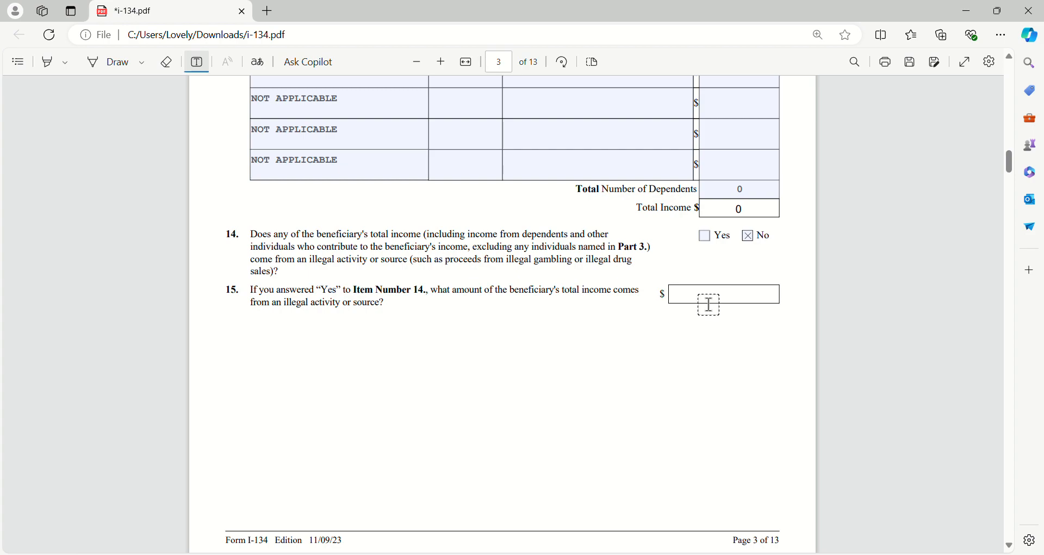
left_click(716, 293)
type("0")
left_click(631, 356)
left_click(204, 63)
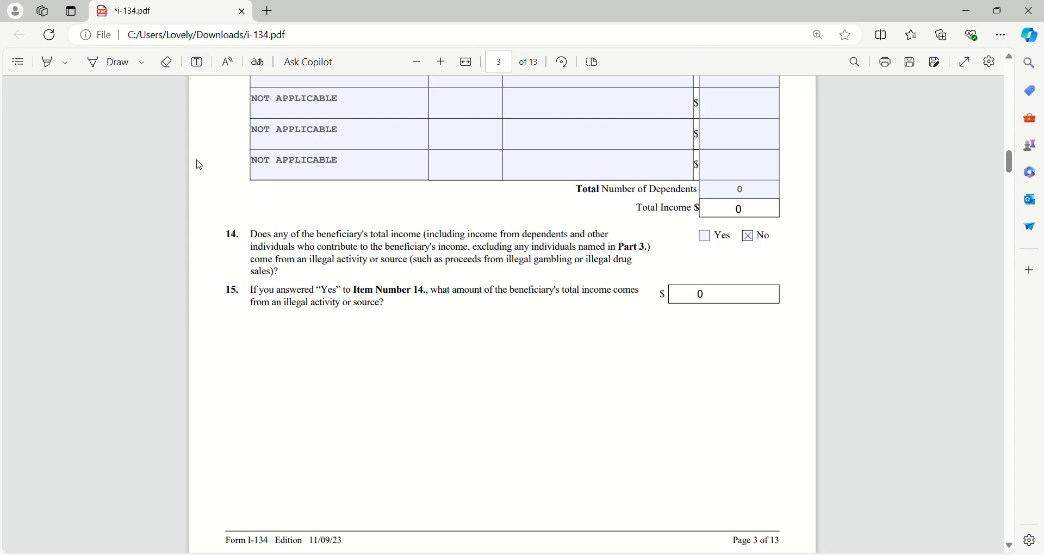
Step: Review the Beneficiary's Assets heading and the item 16 instructions on page 4
scroll(431, 419, "down", 2)
scroll(432, 422, "down", 10)
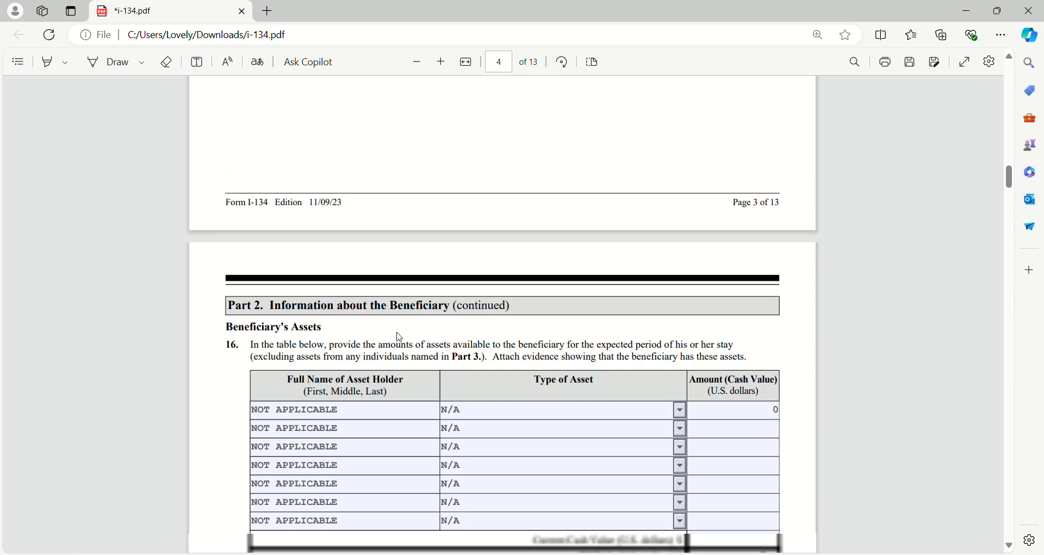
scroll(398, 313, "down", 2)
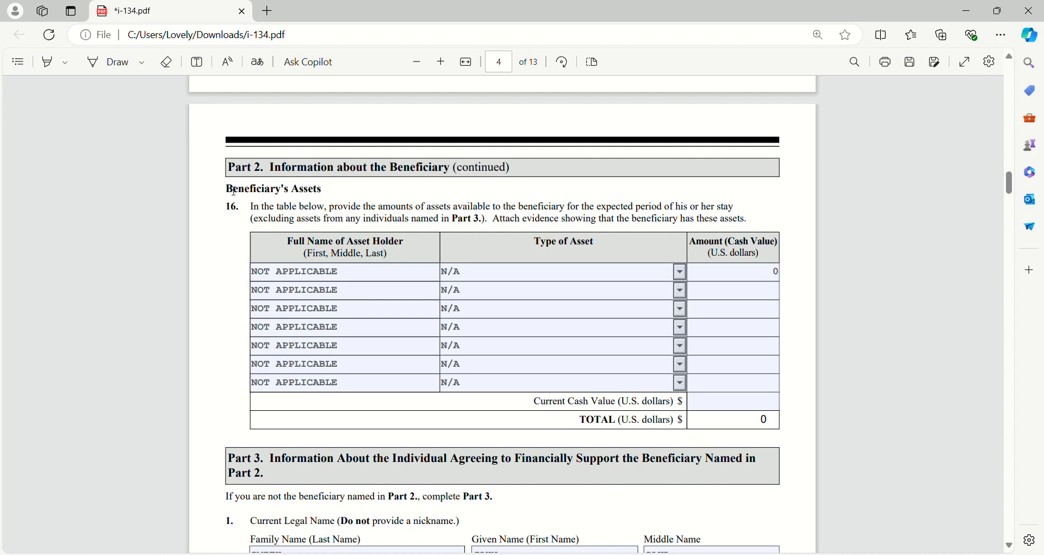
left_click_drag(234, 191, 327, 191)
left_click(333, 197)
triple_click(232, 212)
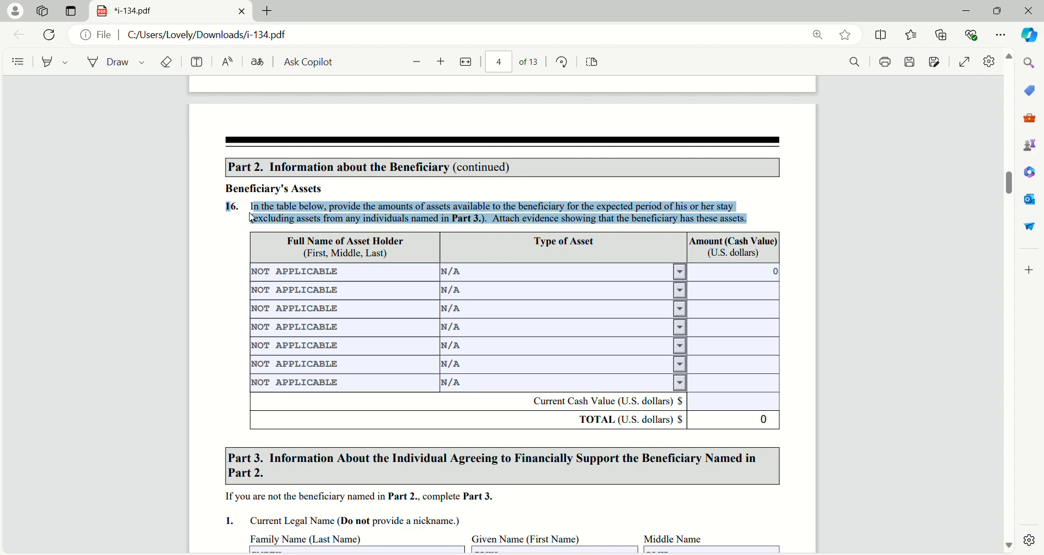
left_click(329, 223)
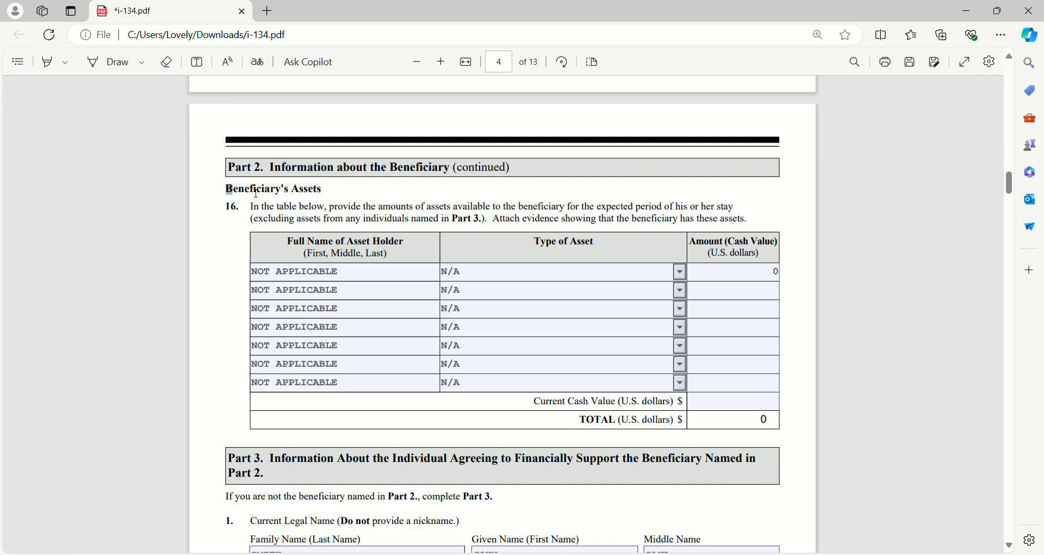
left_click_drag(228, 190, 758, 223)
left_click(753, 228)
Step: Examine the Type of Asset options and the cash value amount in the first row of the item 16 table
left_click(683, 274)
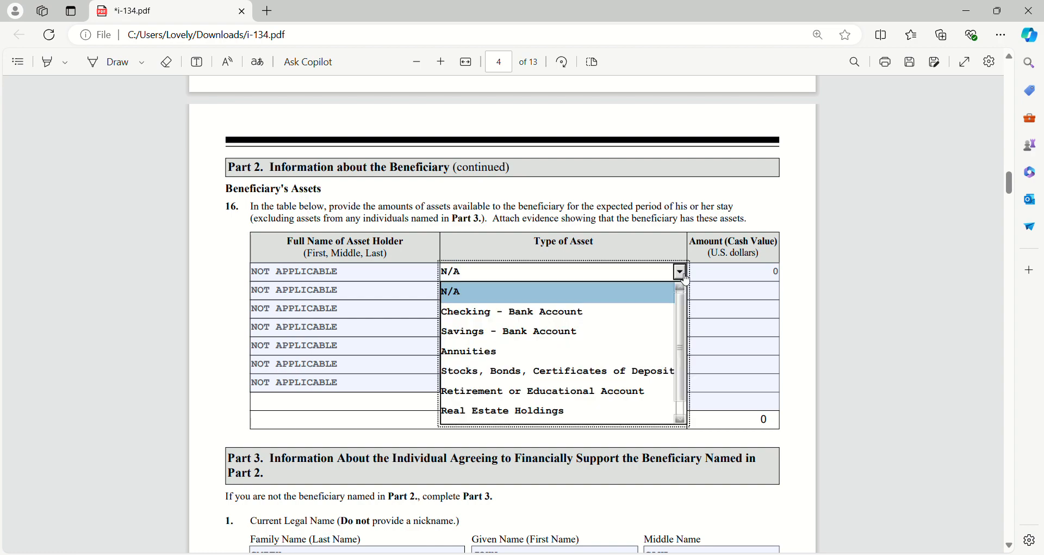
left_click(688, 280)
left_click(778, 274)
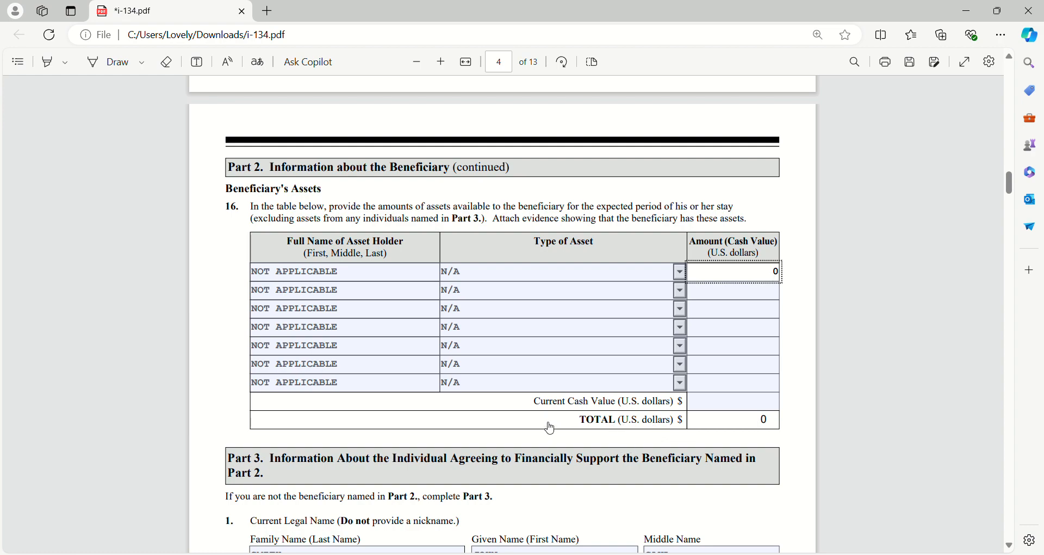
left_click(810, 412)
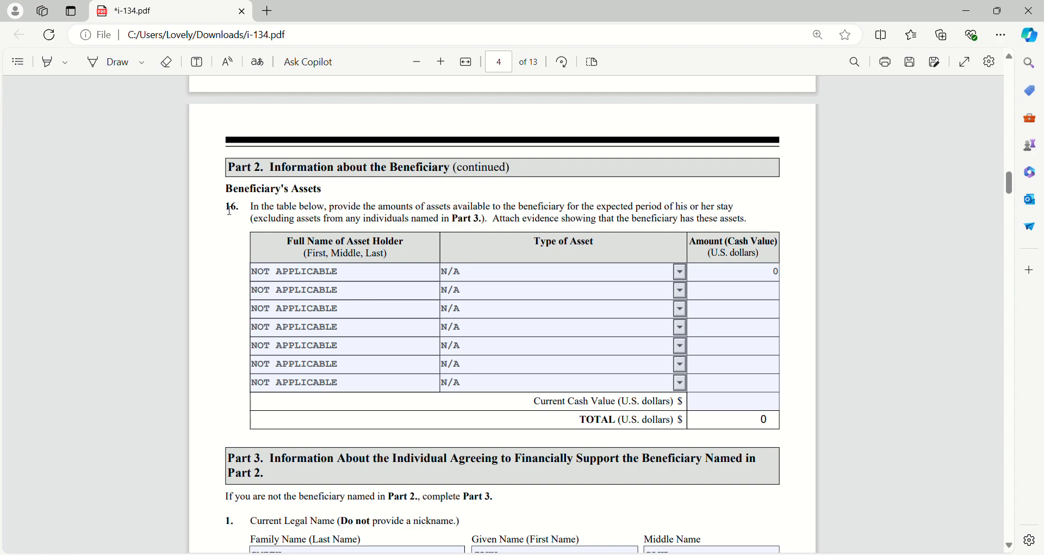
Step: Review the Part 3 heading about the individual agreeing to financially support the beneficiary, and the item 1 Current Legal Name entries
scroll(224, 354, "down", 6)
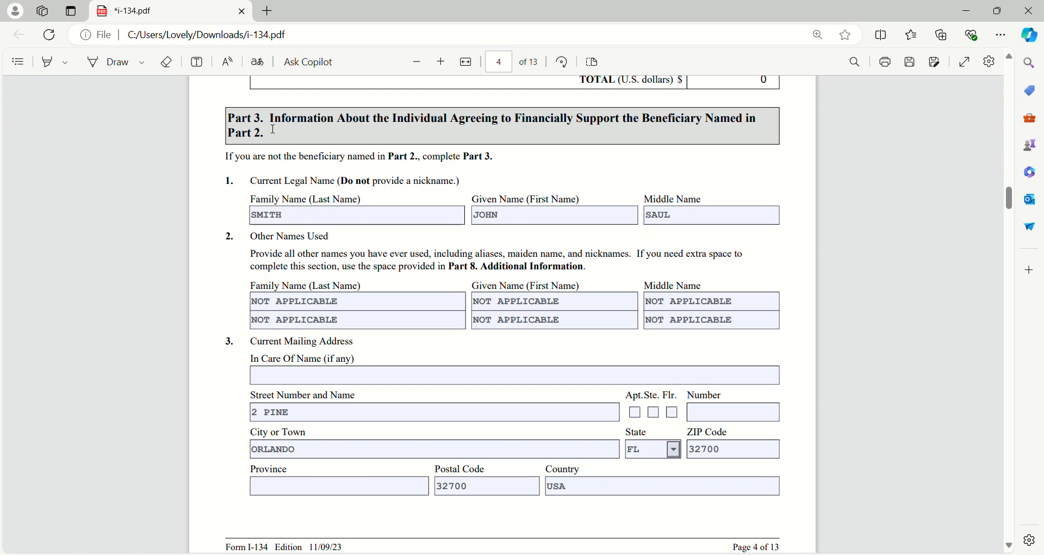
left_click_drag(238, 122, 275, 135)
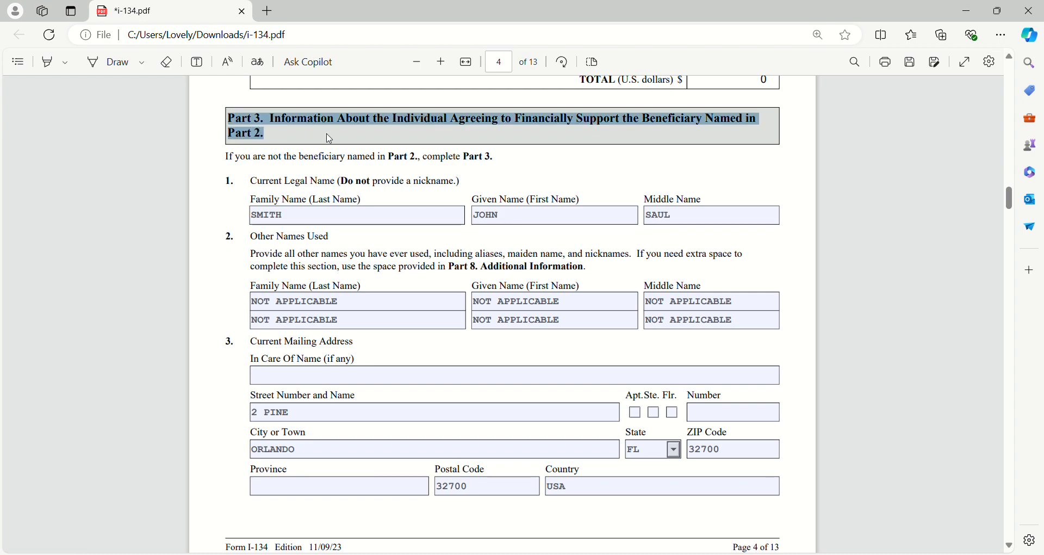
left_click(207, 195)
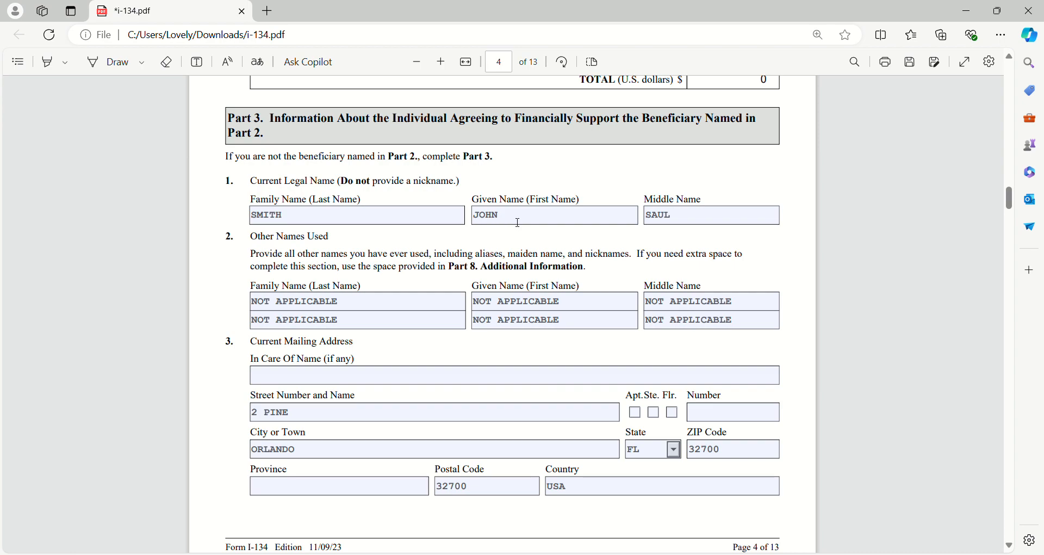
left_click(690, 216)
Step: Read the item 2 Other Names Used heading and its instructions in Part 3
left_click(250, 269)
left_click_drag(587, 267, 248, 276)
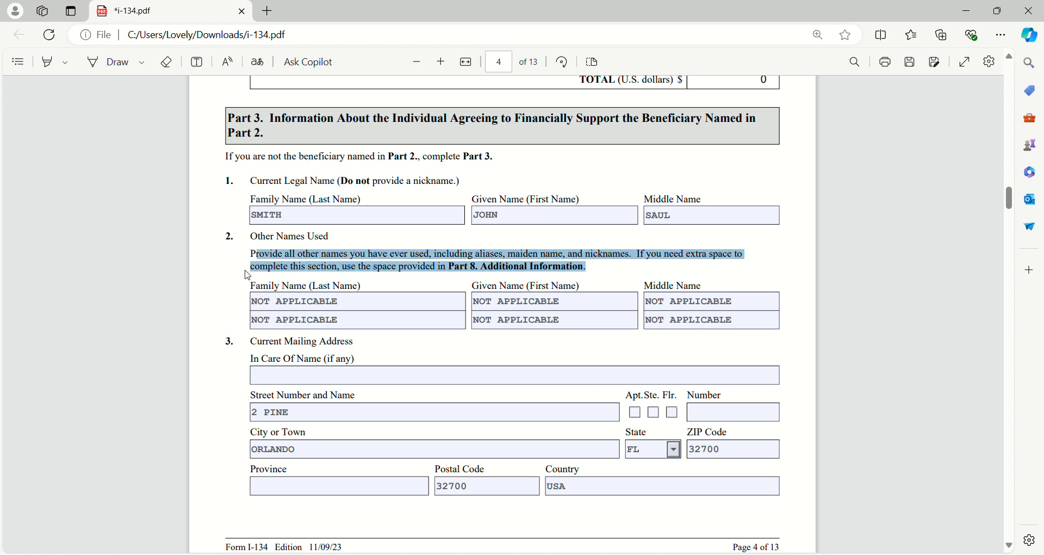
left_click(248, 275)
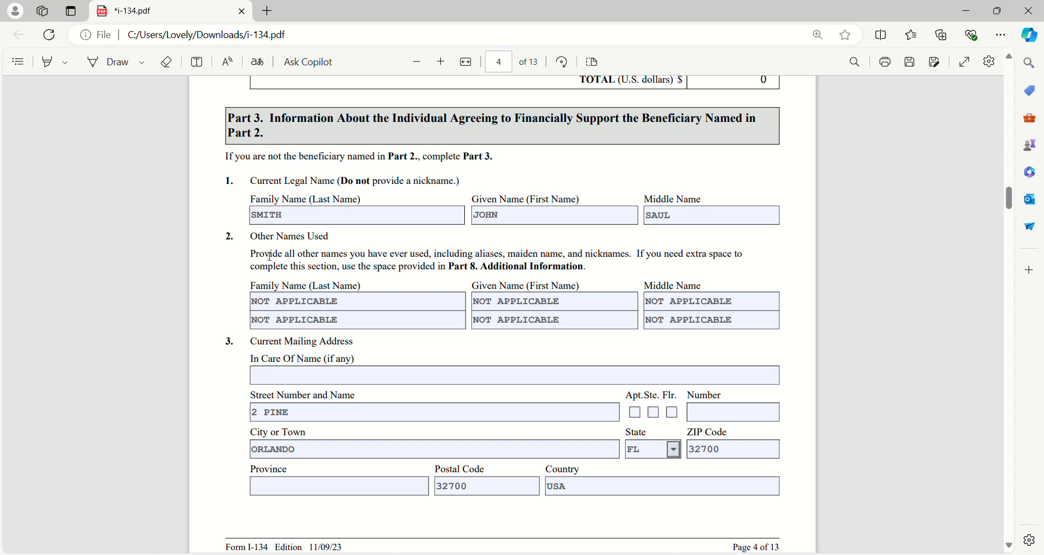
left_click_drag(251, 237, 341, 236)
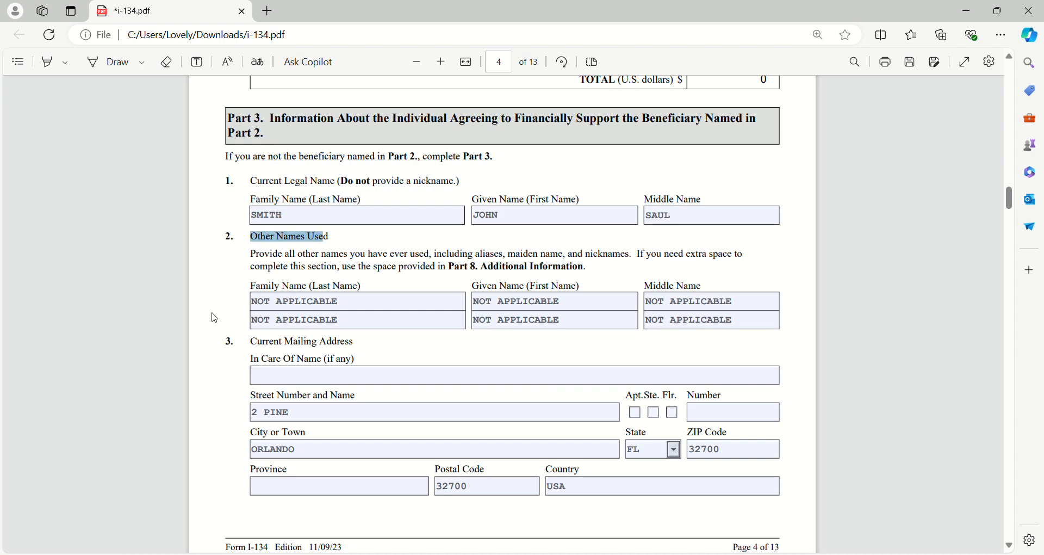
left_click(235, 308)
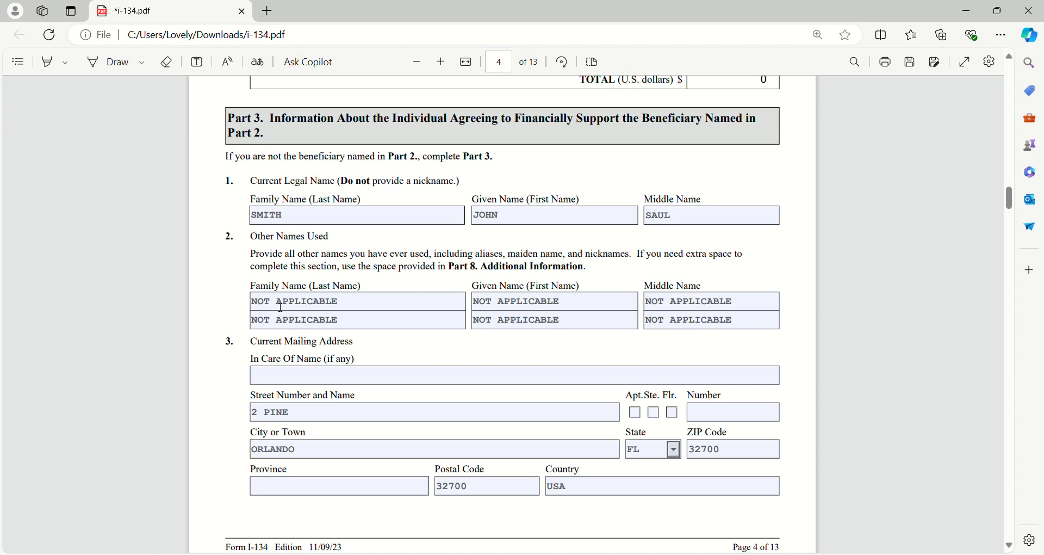
Step: Review the Part 3 item 3 Current Mailing Address section, including its ZIP Code, Postal Code and Country entries
left_click_drag(252, 342, 356, 348)
left_click(366, 352)
left_click(740, 454)
left_click(494, 489)
left_click(613, 490)
left_click(808, 483)
Step: Read the Part 3 item 4 question on whether the current mailing address is the same as the physical address
scroll(414, 359, "down", 3)
scroll(405, 349, "down", 5)
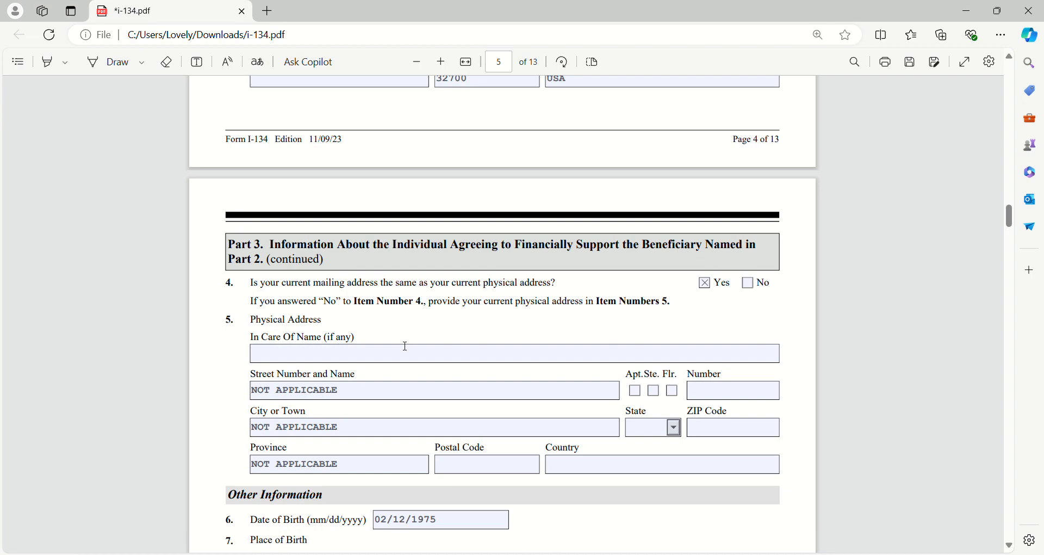
scroll(395, 327, "down", 1)
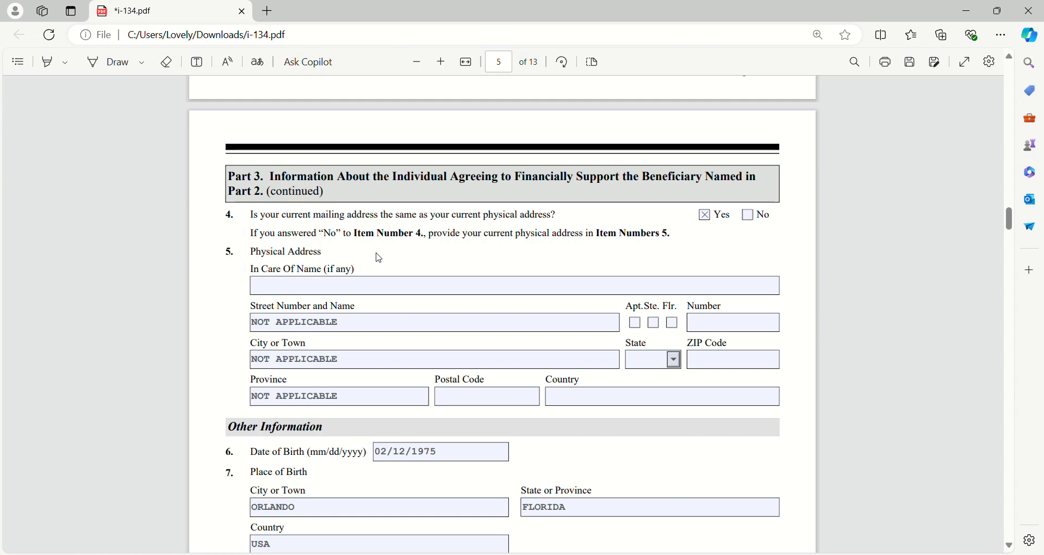
left_click_drag(232, 220, 254, 217)
left_click(307, 219)
left_click_drag(249, 217, 553, 217)
left_click(565, 220)
Step: Refer back to the Current Mailing Address in item 3 for comparison with the item 4 answer
scroll(391, 261, "up", 7)
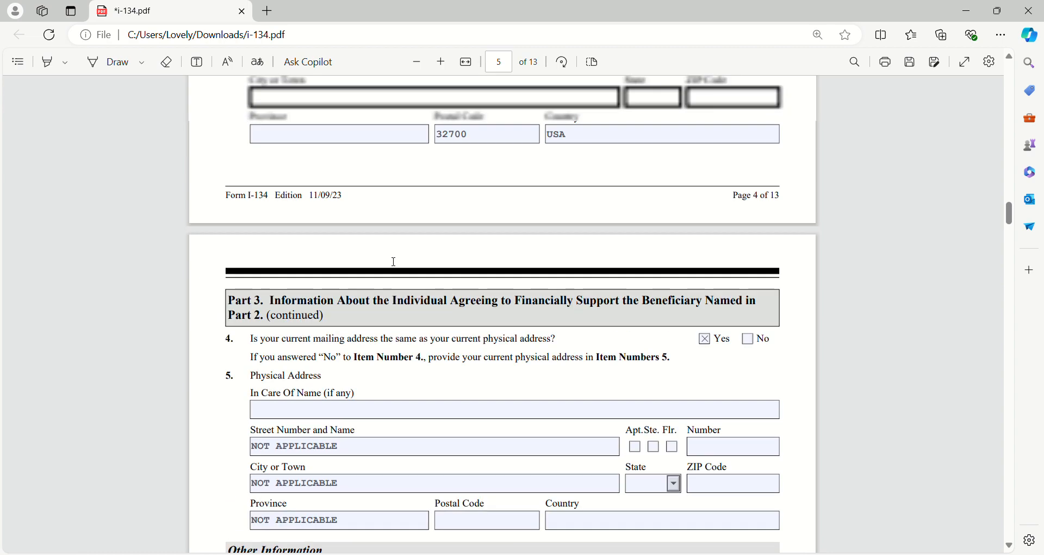
left_click_drag(252, 273, 359, 288)
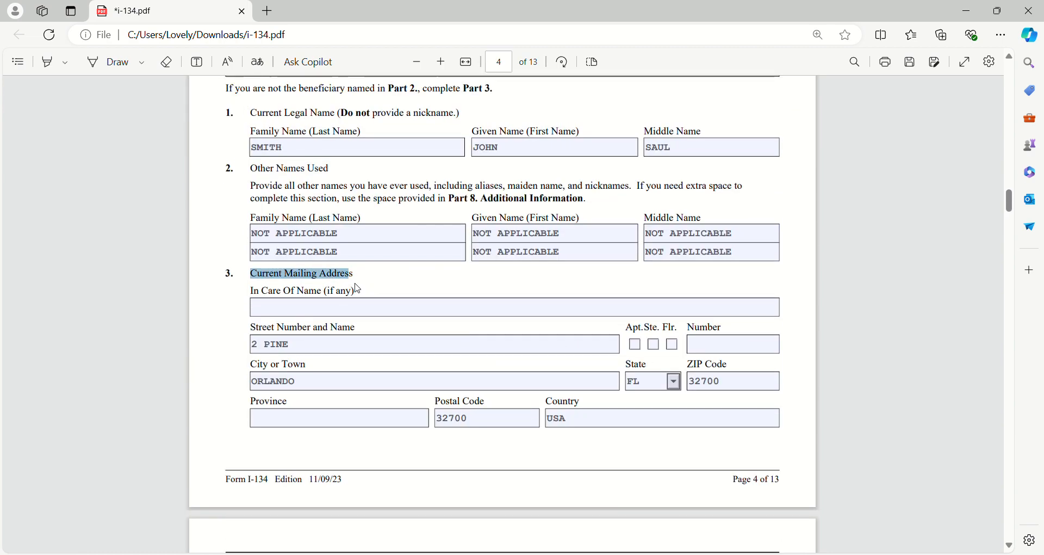
left_click(360, 289)
scroll(359, 329, "down", 6)
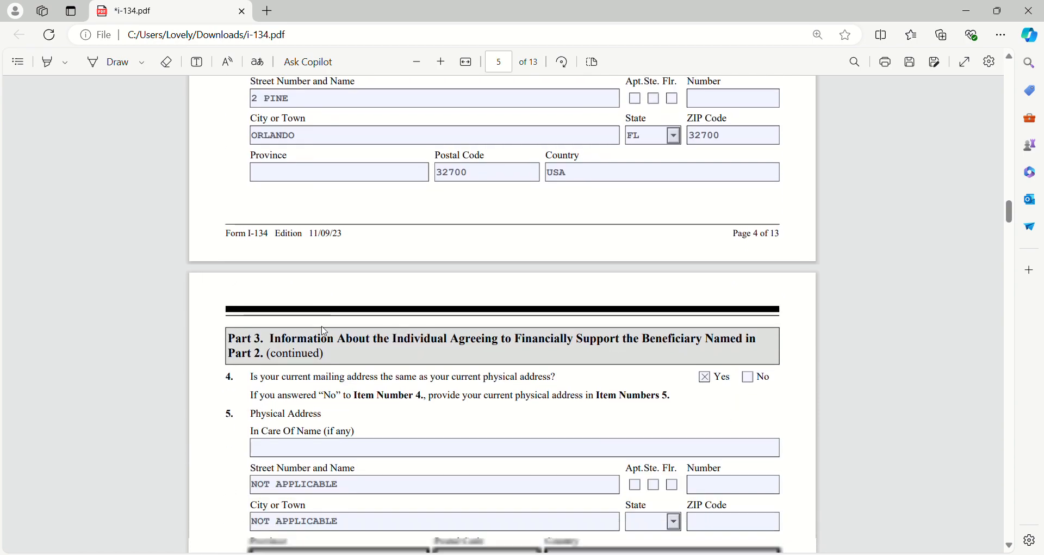
Step: Enter NOT APPLICABLE as the Country in the Part 3 item 5 Physical Address
scroll(336, 330, "down", 3)
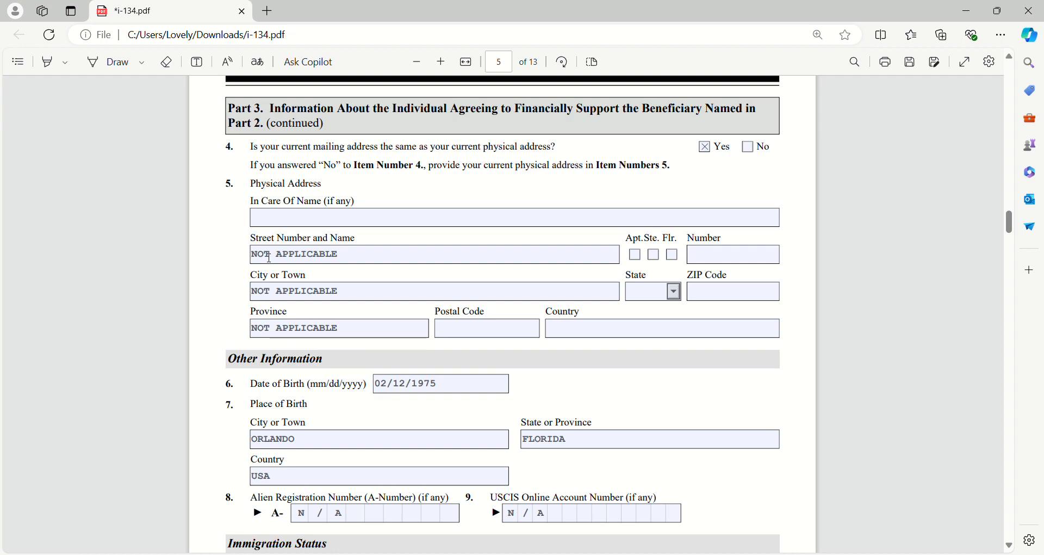
left_click(274, 292)
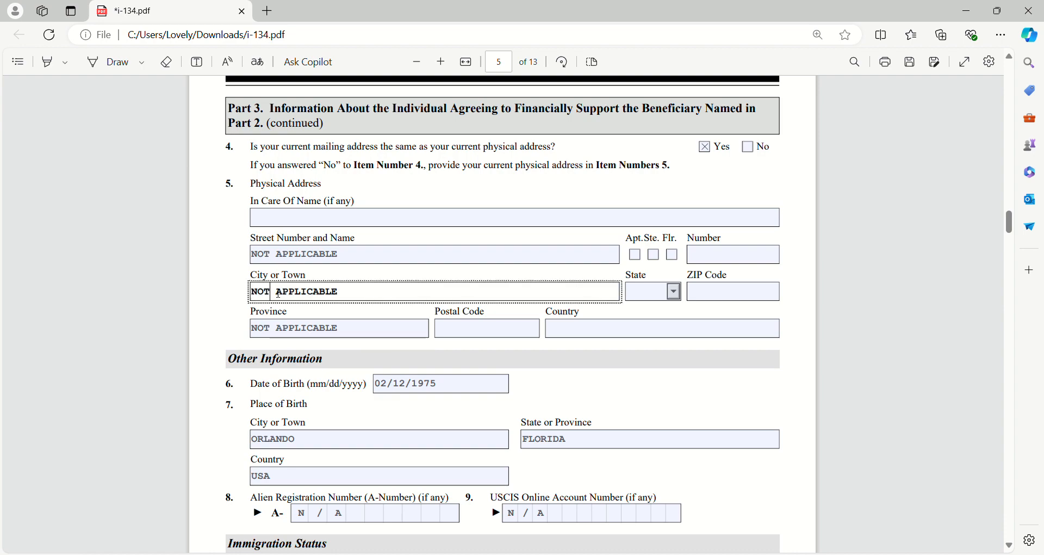
left_click(279, 329)
left_click(592, 332)
type("NOT APPLICABLE")
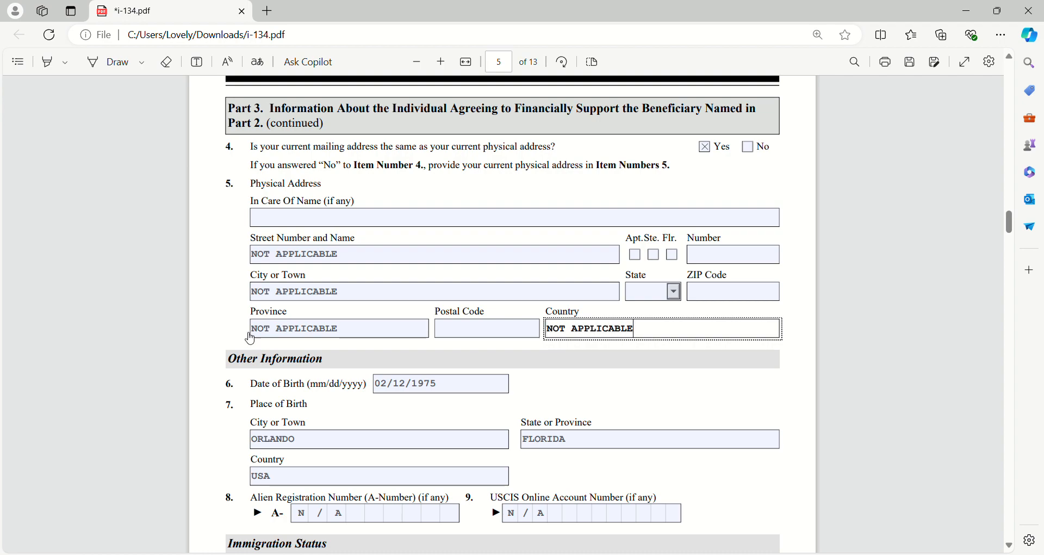
left_click(235, 320)
Step: Review the Other Information heading in Part 3 on page 5
scroll(235, 319, "down", 3)
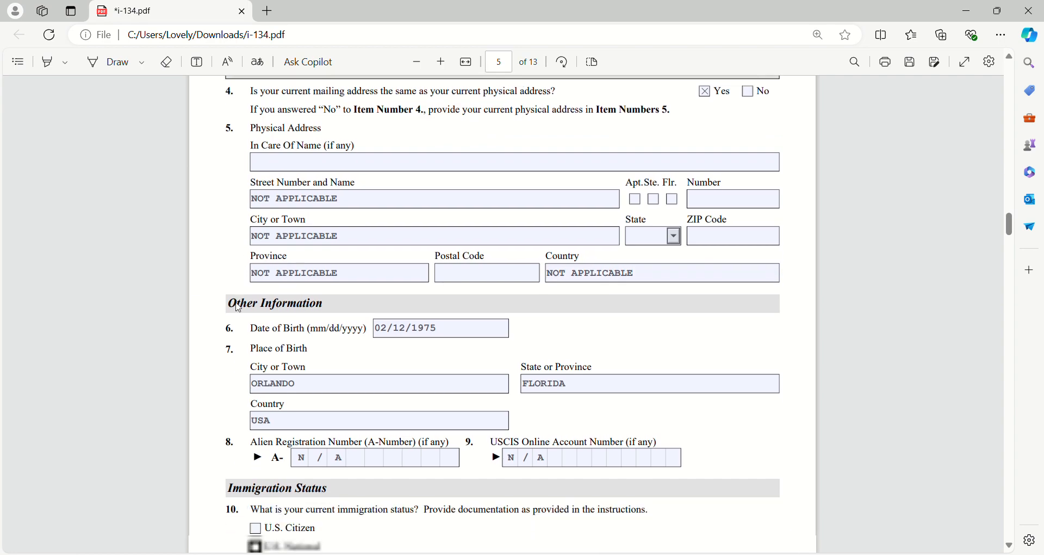
left_click_drag(243, 231, 326, 231)
left_click(327, 230)
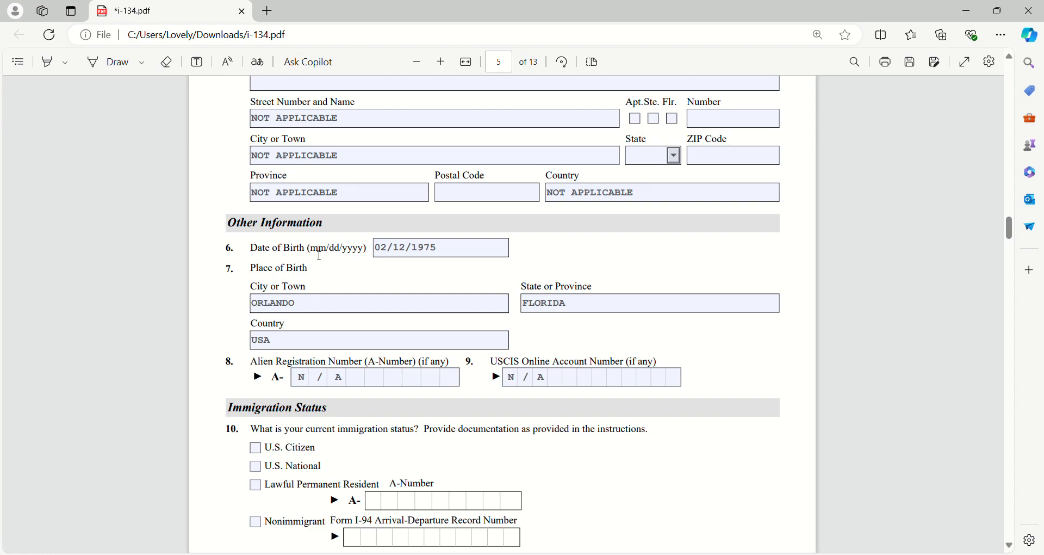
Step: Review the Place of Birth entries in Part 3 item 7 and the USCIS Online Account Number in item 9
left_click(305, 309)
left_click(594, 304)
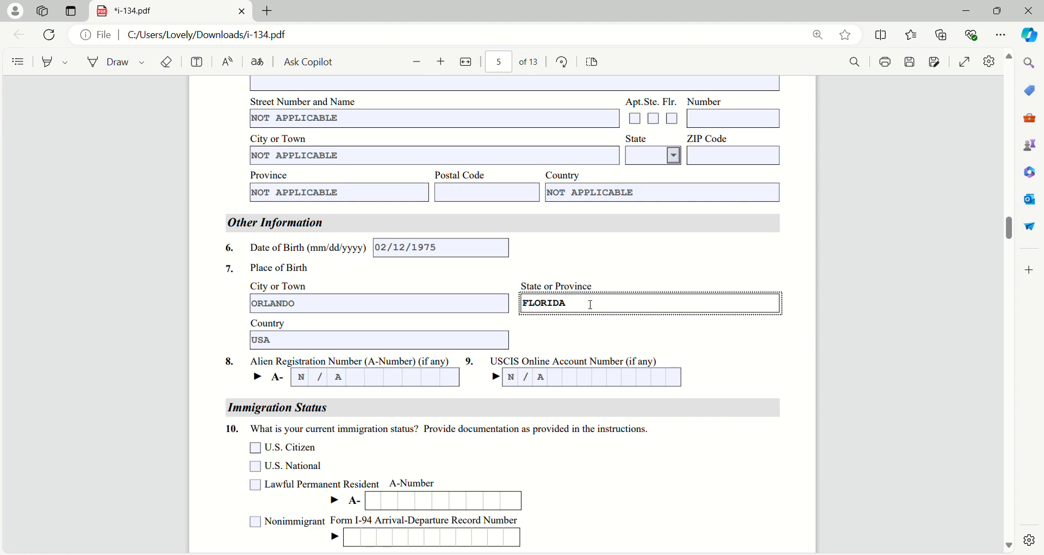
left_click(280, 347)
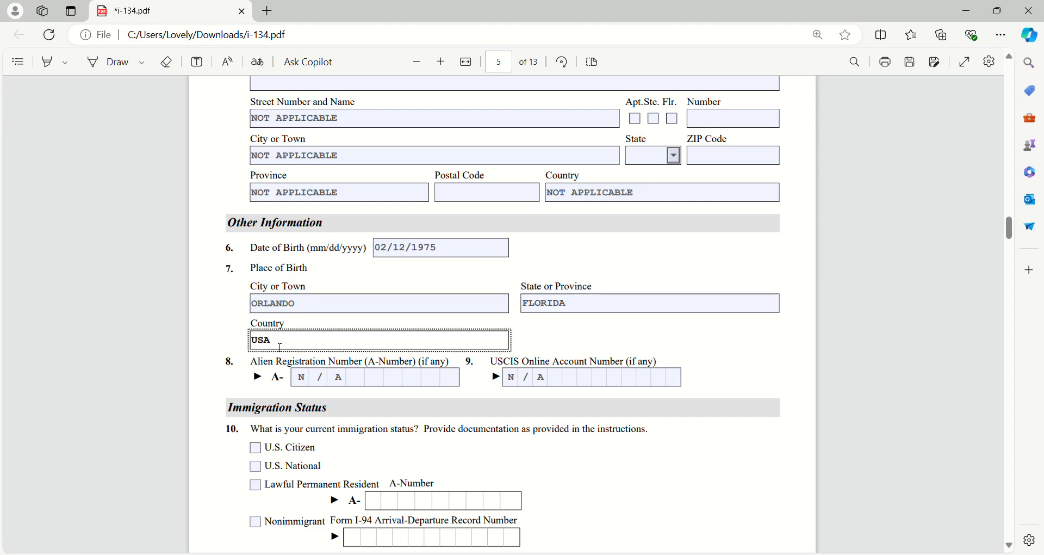
left_click(237, 334)
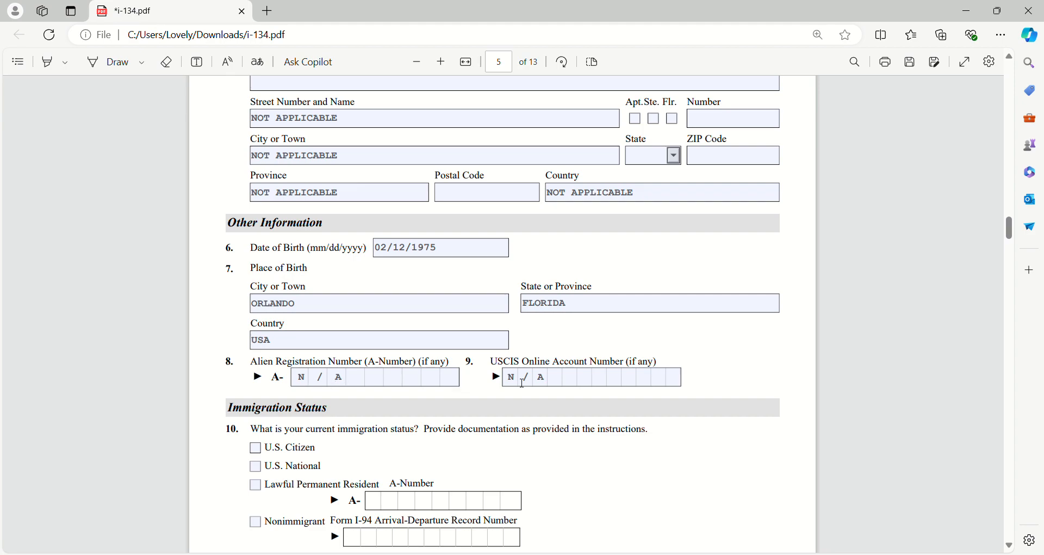
left_click_drag(492, 365, 664, 372)
left_click(705, 382)
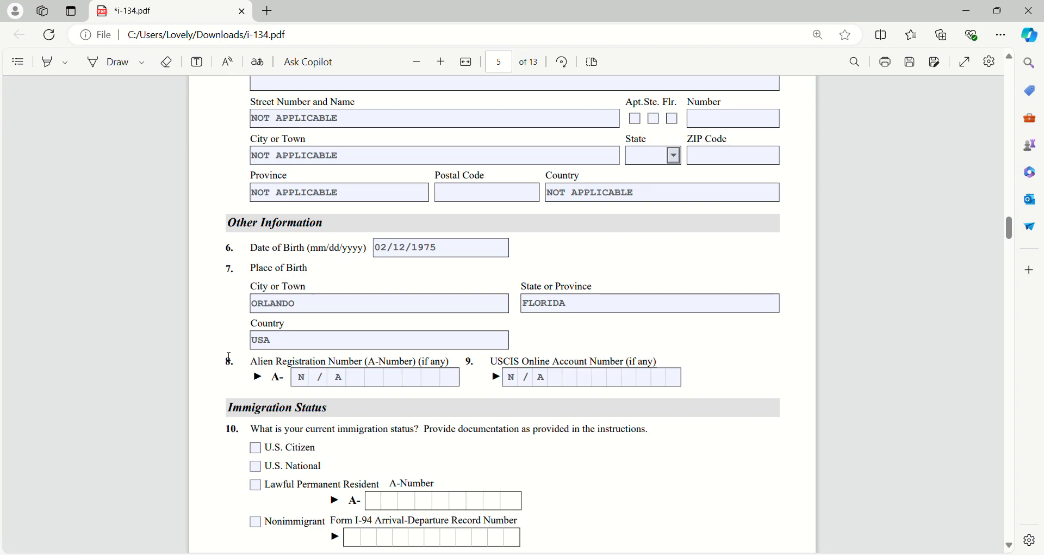
Step: Mark U.S. Citizen as the current immigration status in Part 3 item 10
scroll(229, 356, "down", 3)
scroll(226, 345, "down", 2)
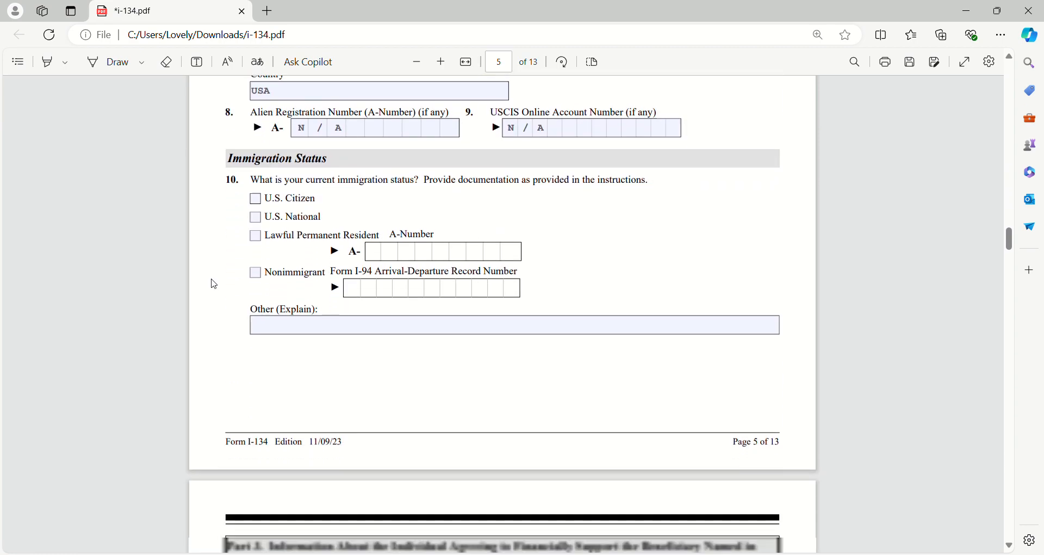
scroll(213, 284, "down", 1)
left_click_drag(234, 140, 327, 141)
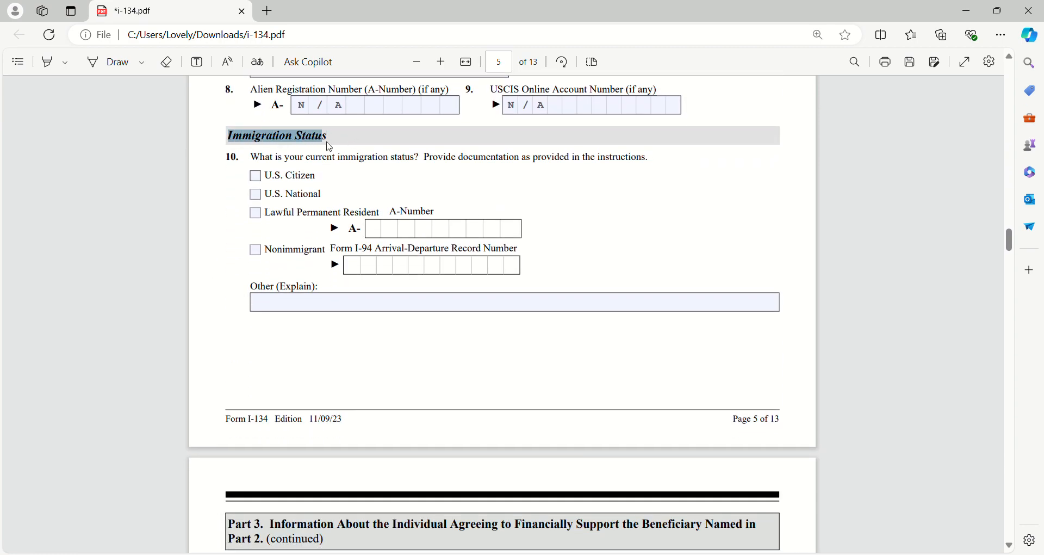
left_click(337, 139)
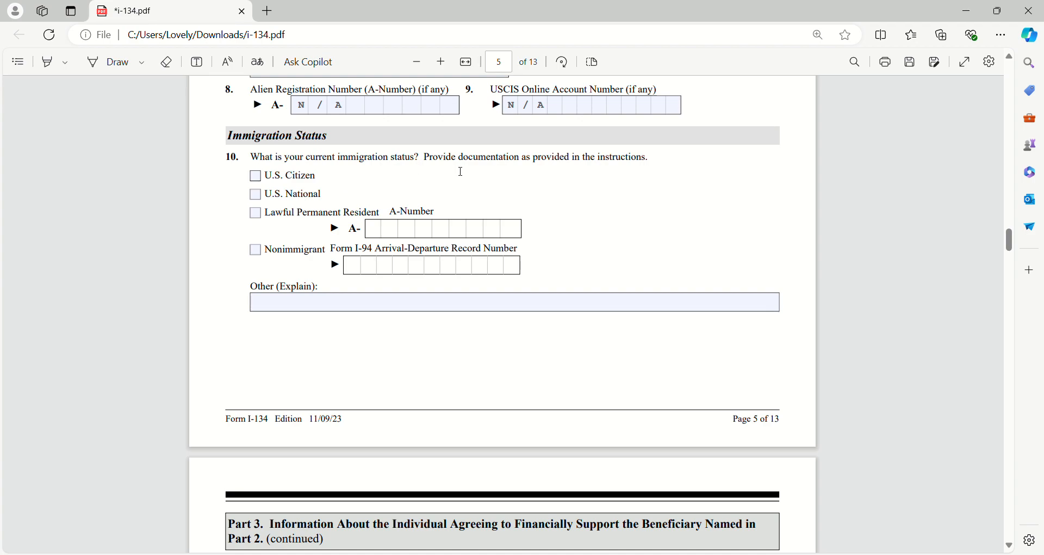
left_click_drag(650, 159, 397, 161)
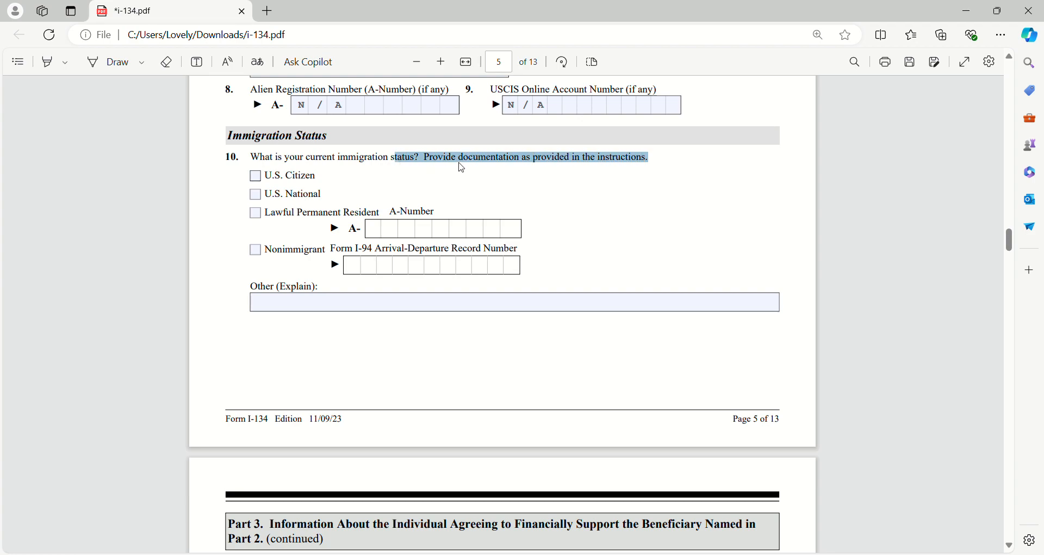
left_click(215, 196)
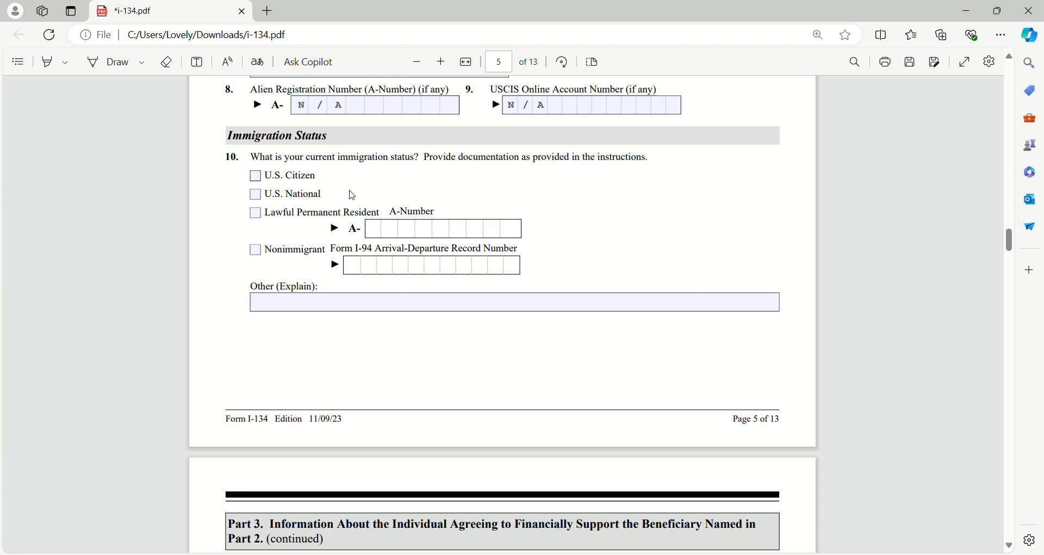
left_click(256, 180)
left_click(234, 219)
Step: Review the Employment Information on page 6, including the employment status, occupation and name of employer in items 11 and 12
scroll(523, 297, "down", 5)
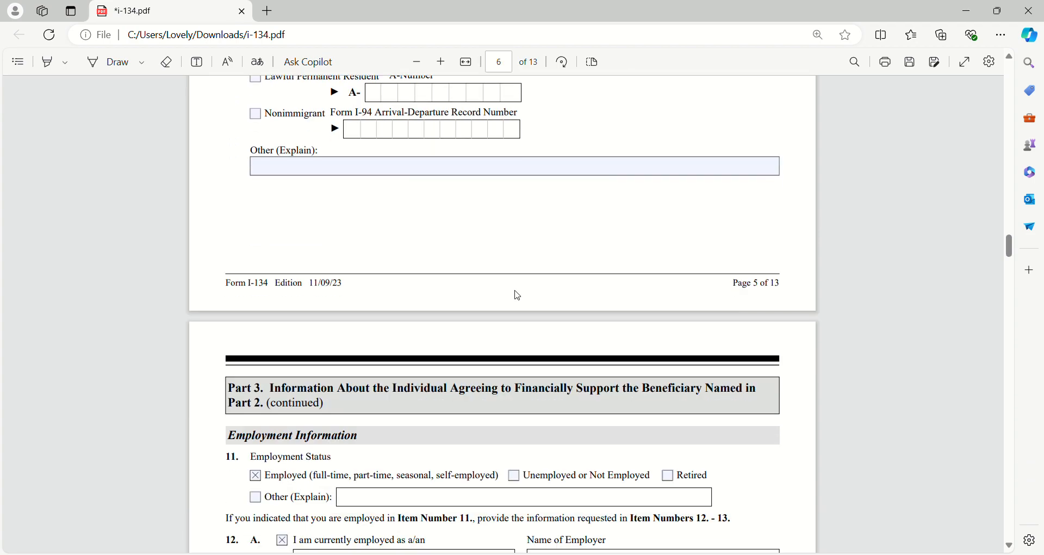
scroll(467, 261, "down", 2)
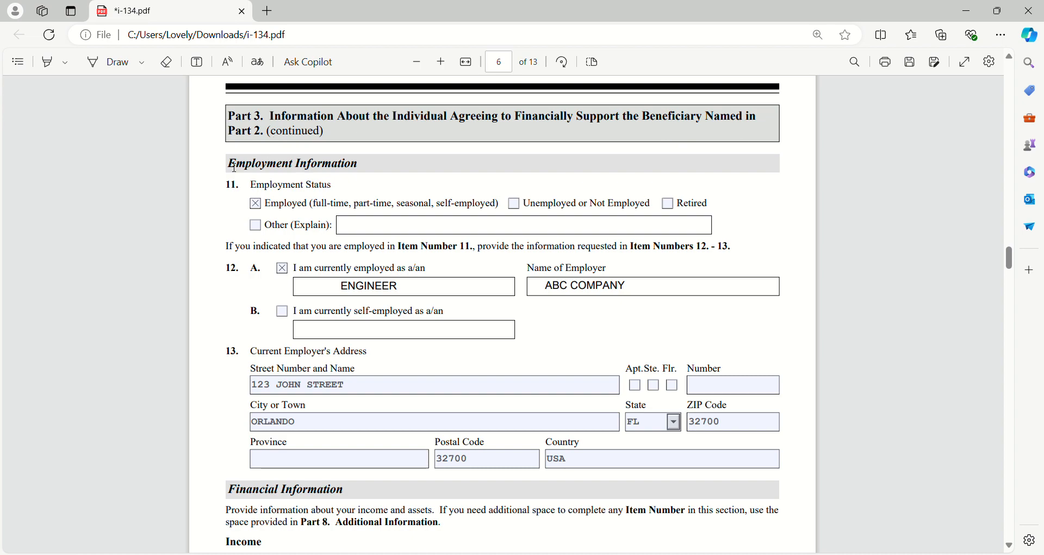
left_click_drag(234, 168, 367, 168)
left_click(368, 169)
left_click(347, 290)
left_click(635, 287)
scroll(322, 426, "down", 1)
scroll(288, 299, "up", 1)
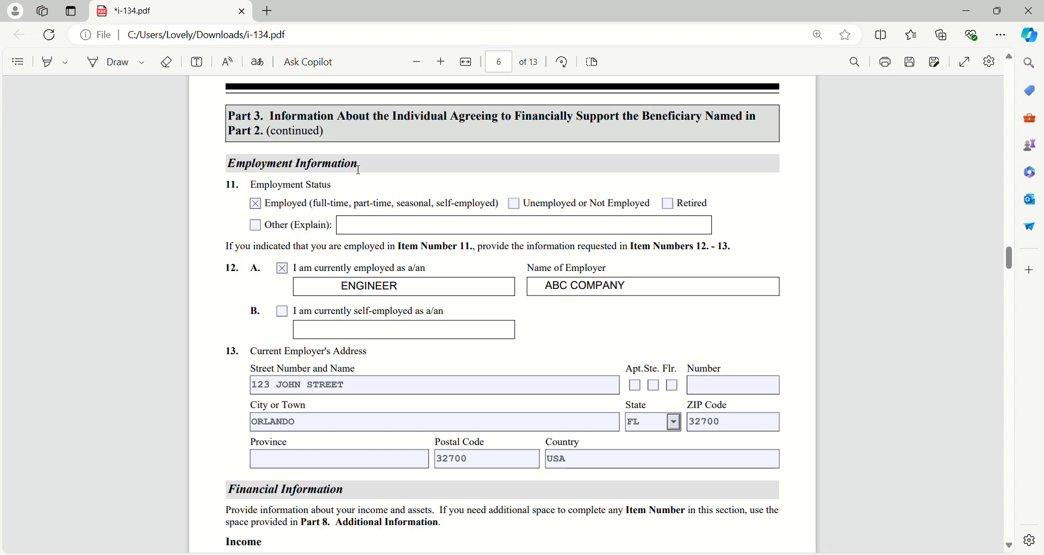
Step: Read the Financial Information instructions and the item 14 Income instructions on page 6
scroll(483, 338, "down", 5)
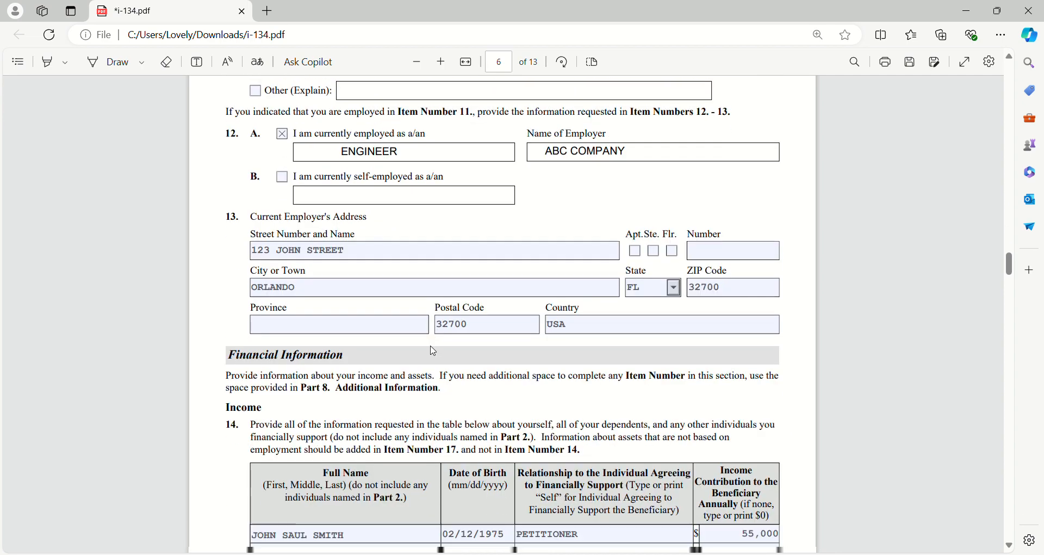
scroll(341, 292, "down", 1)
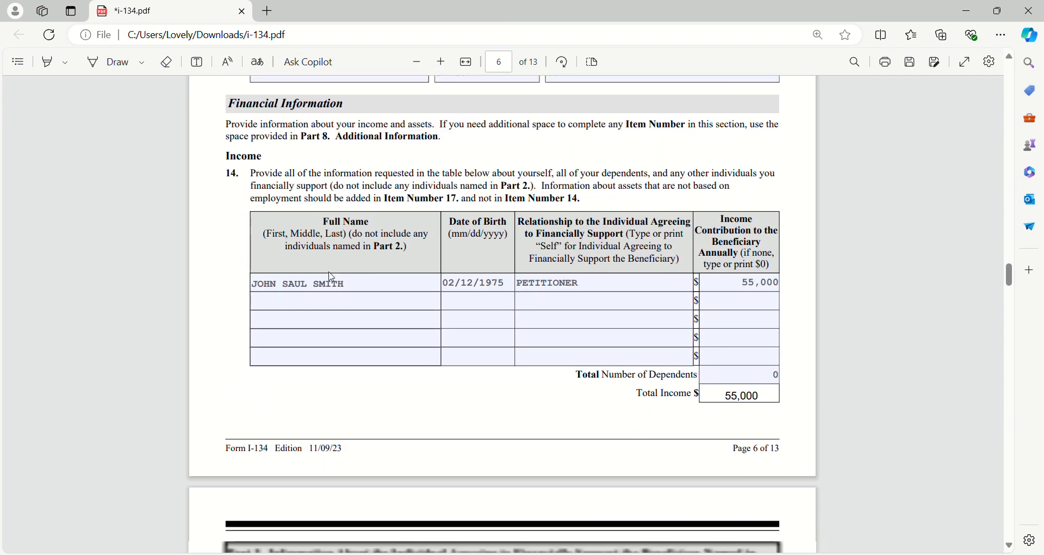
scroll(302, 253, "up", 1)
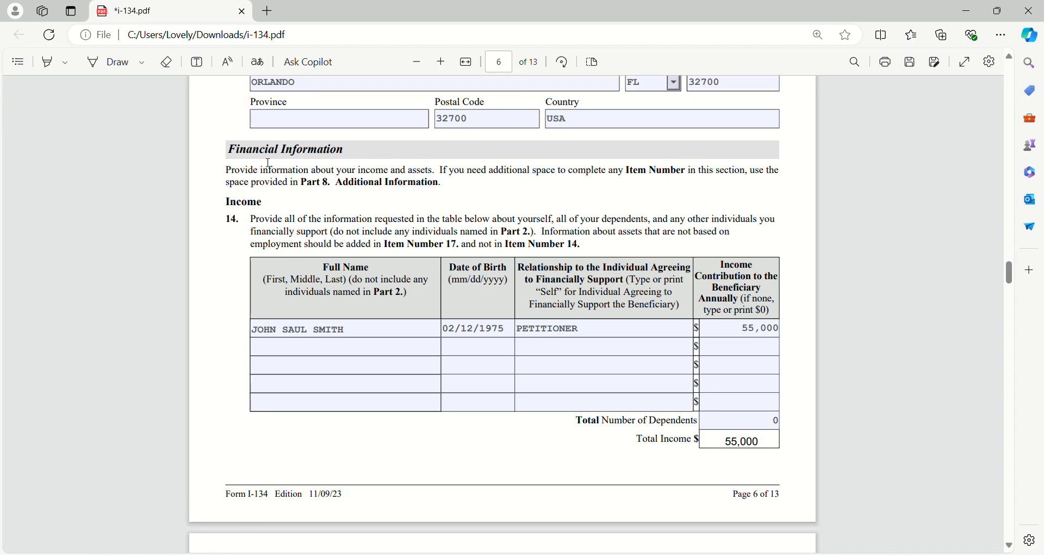
left_click_drag(227, 173, 448, 196)
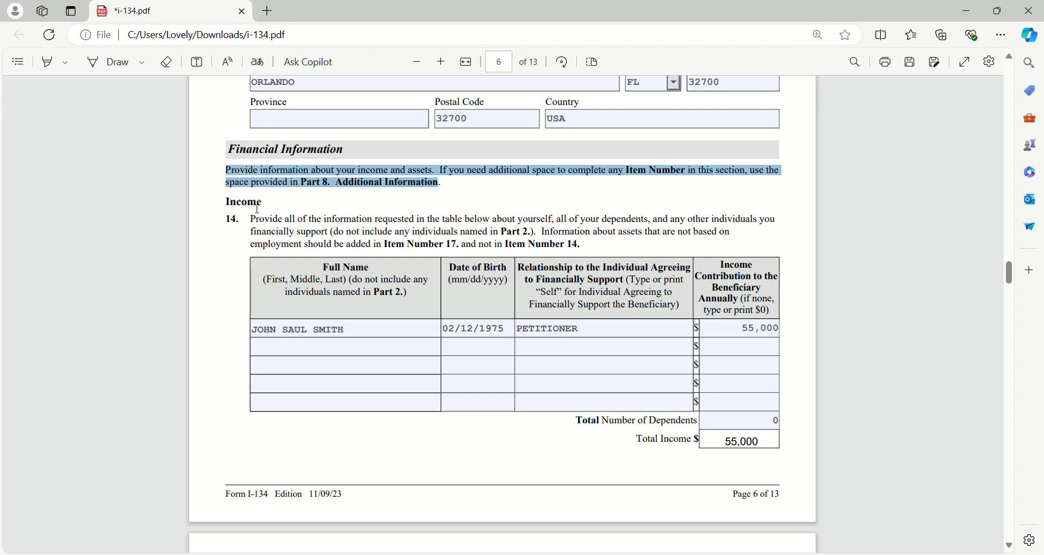
left_click(281, 205)
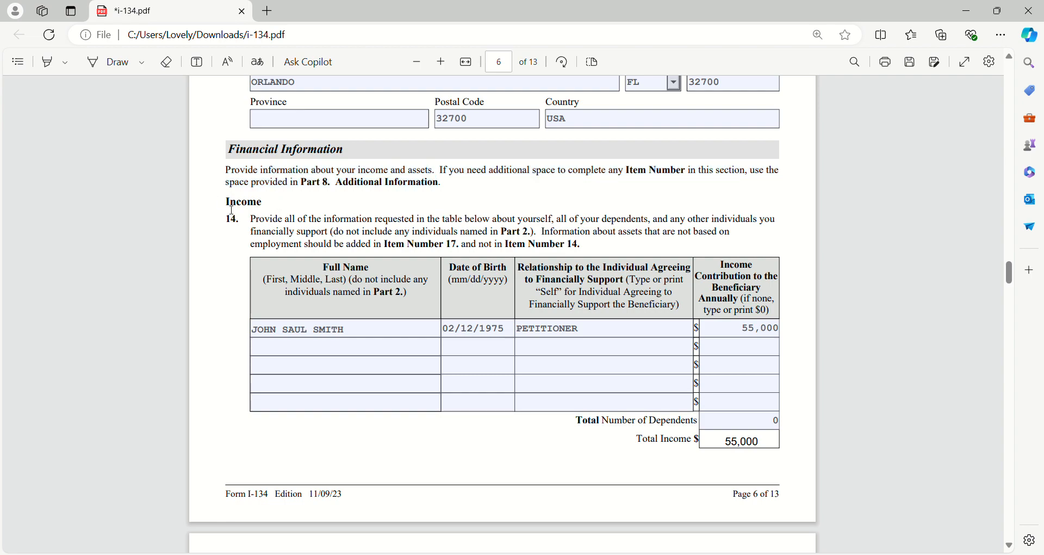
left_click_drag(231, 205, 264, 204)
left_click(275, 209)
left_click_drag(231, 221, 591, 241)
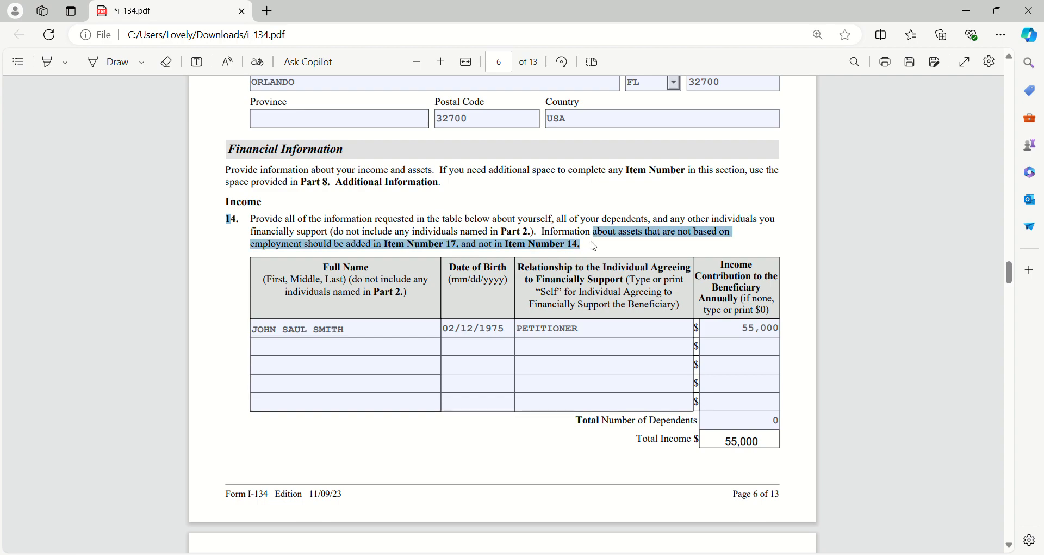
left_click(594, 247)
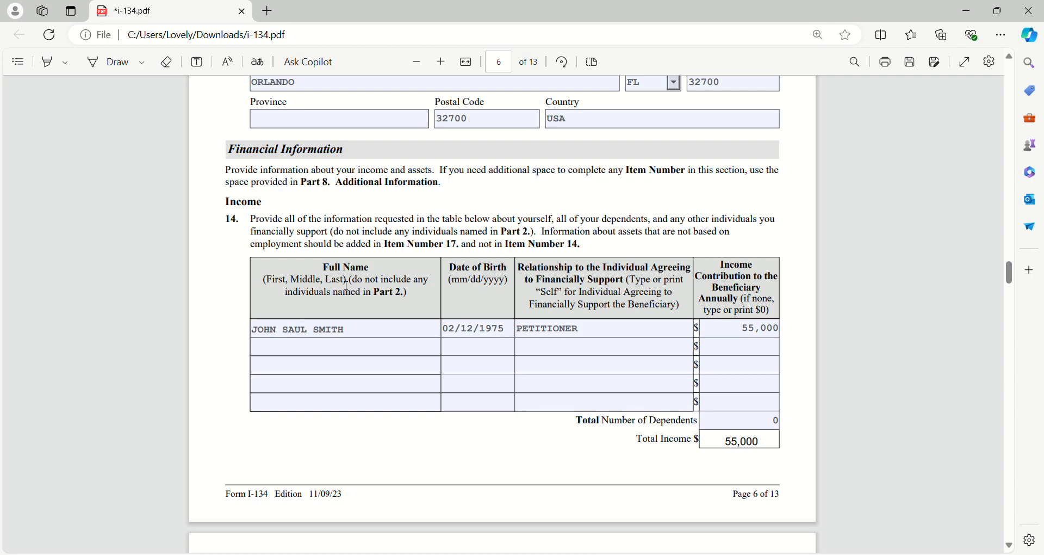
Step: Check the full name, date of birth and relationship entries in the first row of the item 14 income table
left_click(281, 333)
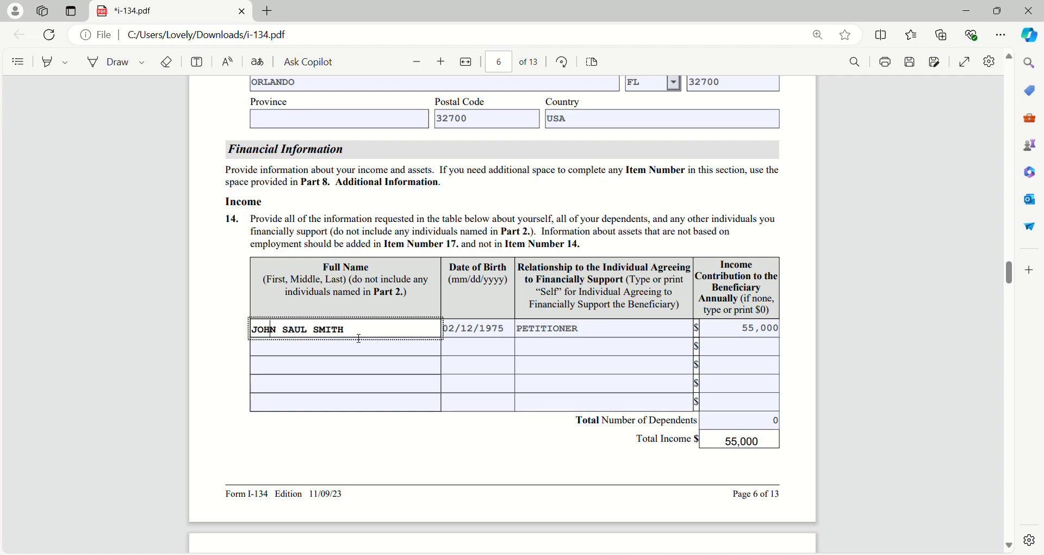
left_click(495, 333)
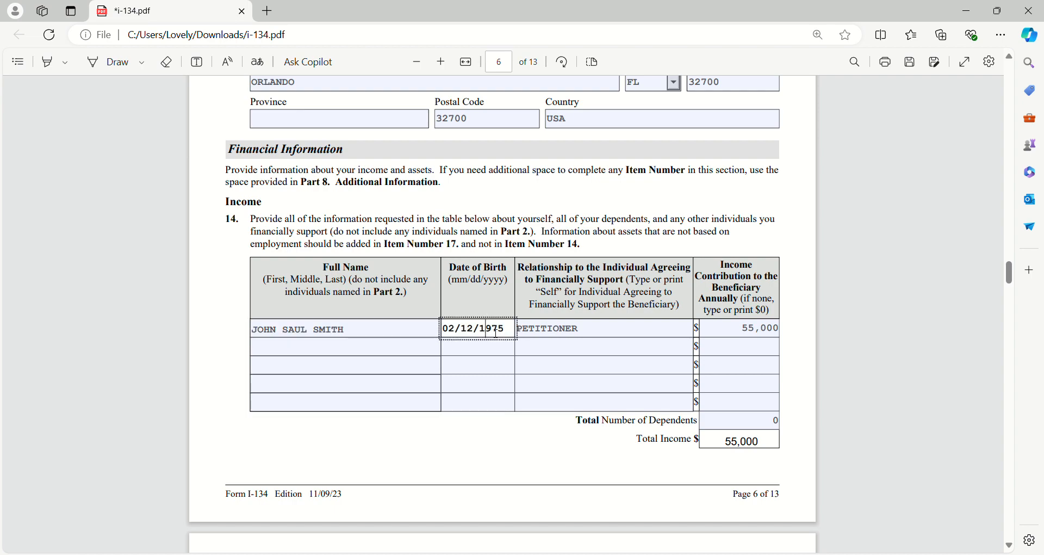
left_click(601, 334)
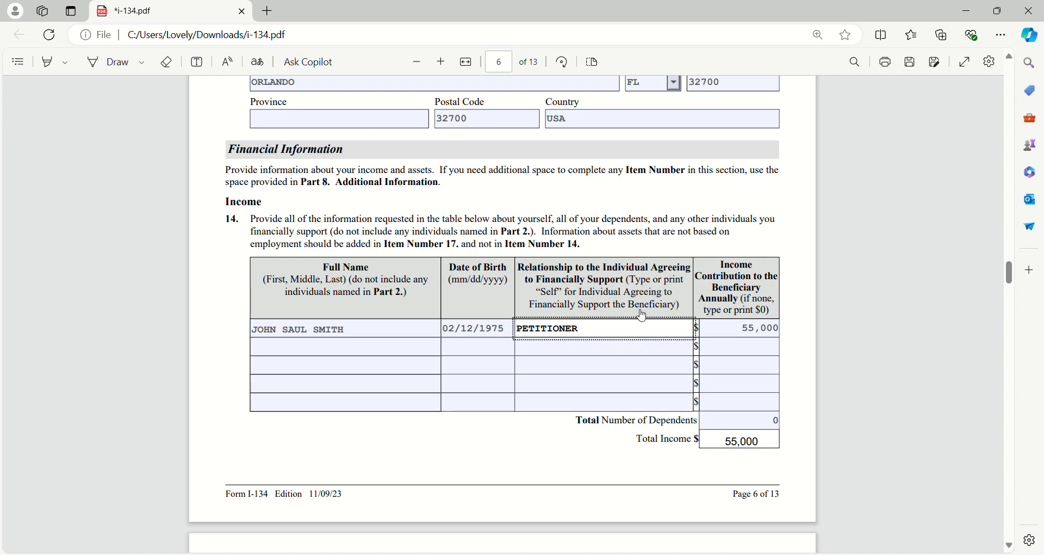
left_click(556, 372)
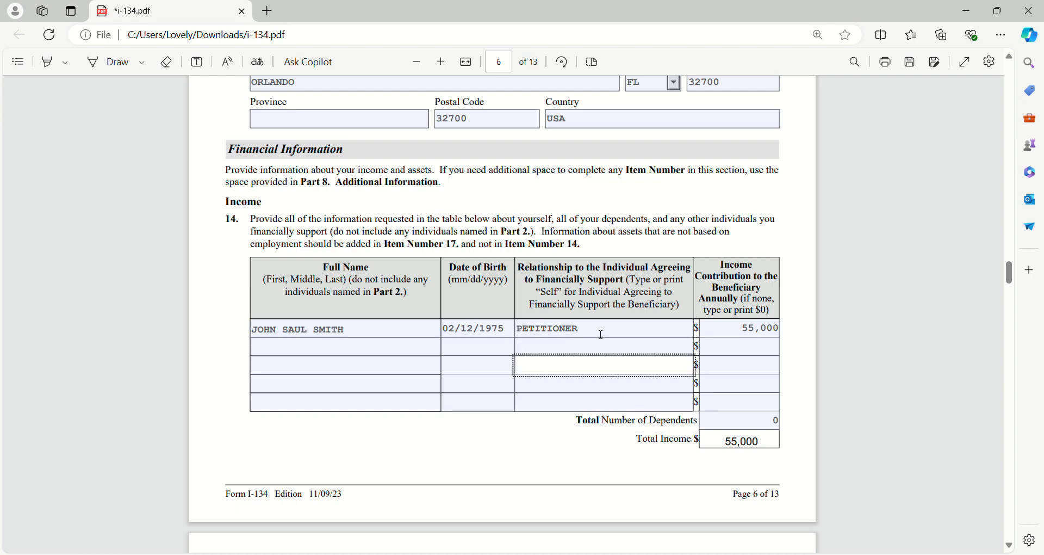
left_click(655, 336)
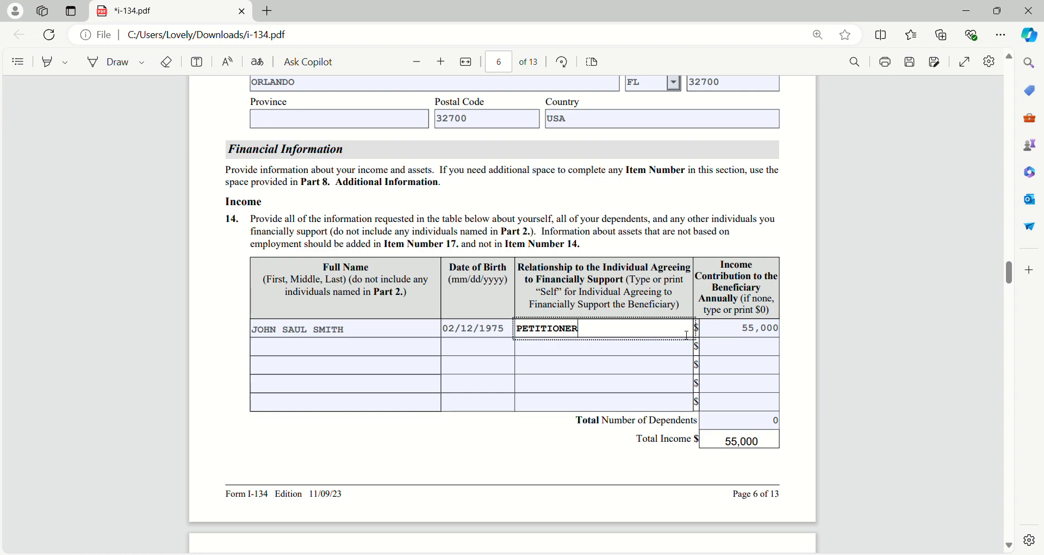
Step: Check the first row's annual income contribution against the Total Income field in item 14
left_click(796, 328)
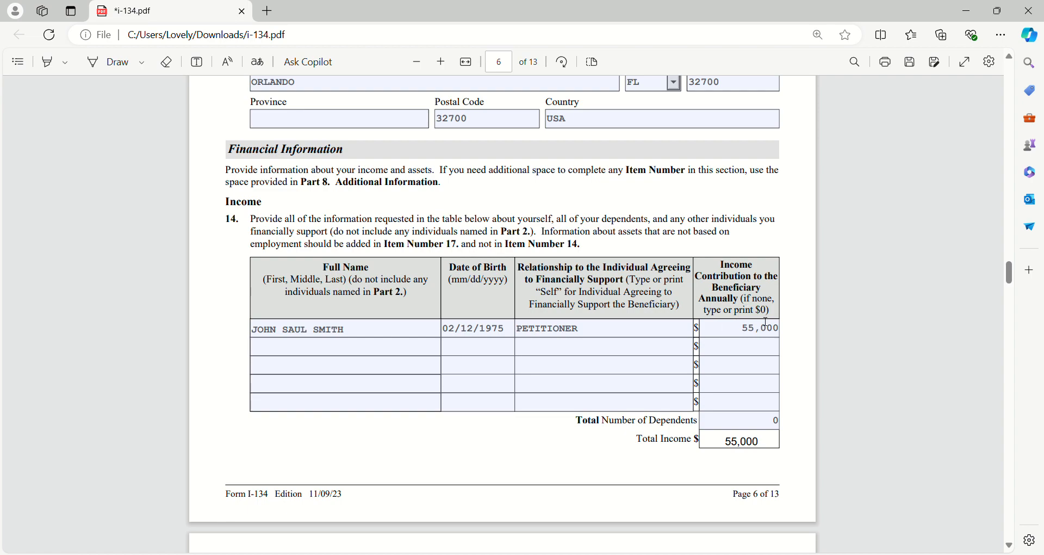
left_click(740, 330)
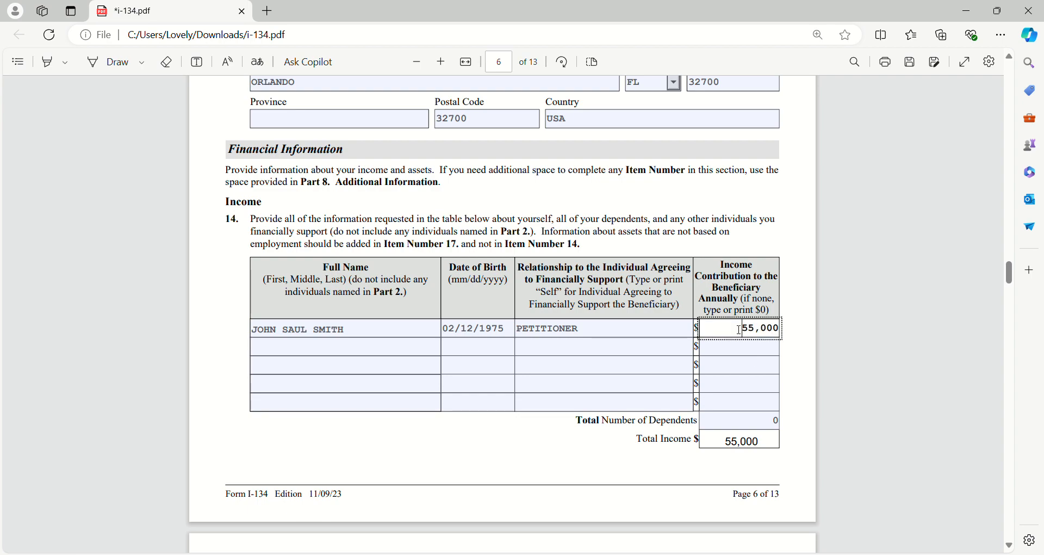
left_click(802, 327)
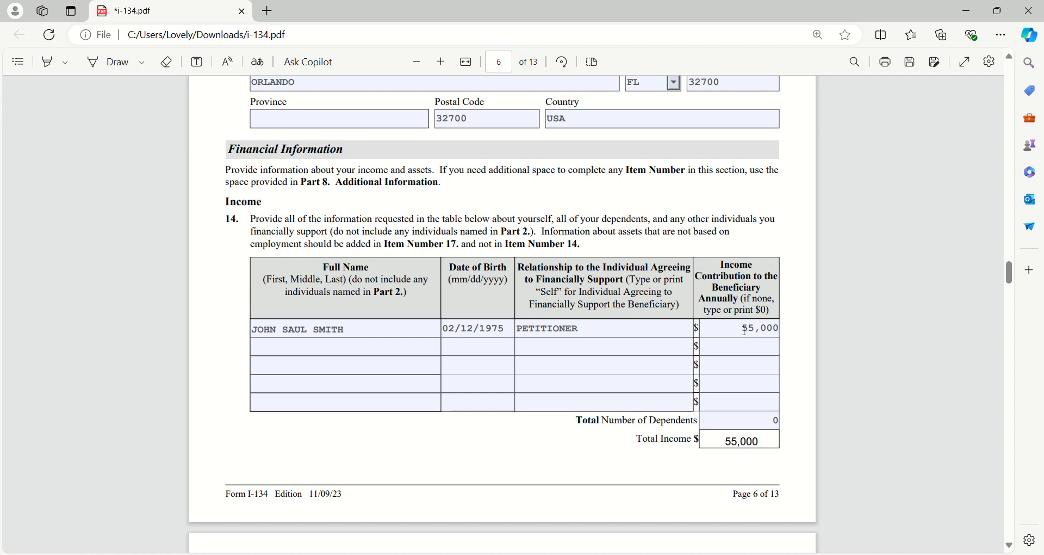
left_click(745, 332)
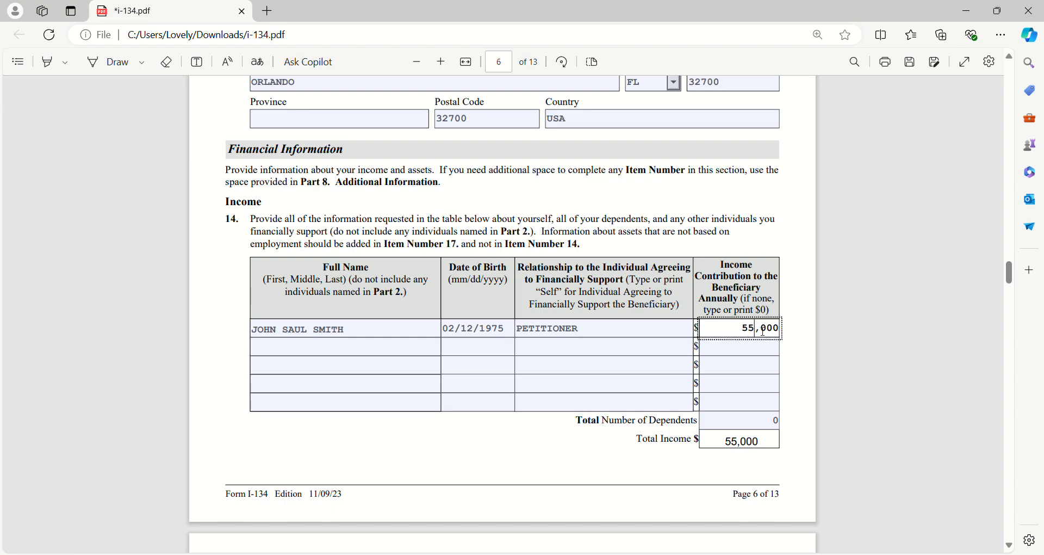
double_click(739, 333)
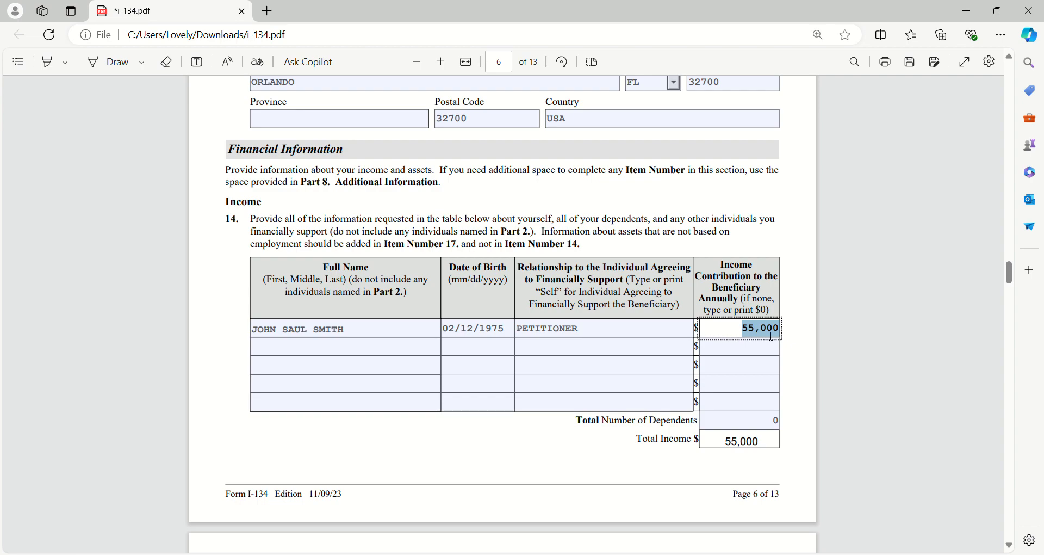
left_click(745, 331)
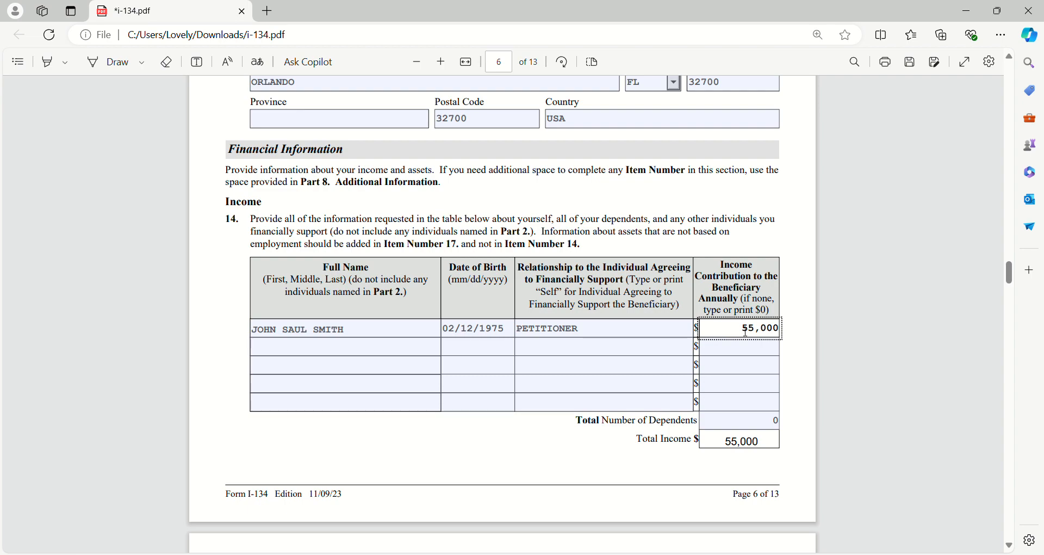
left_click(727, 440)
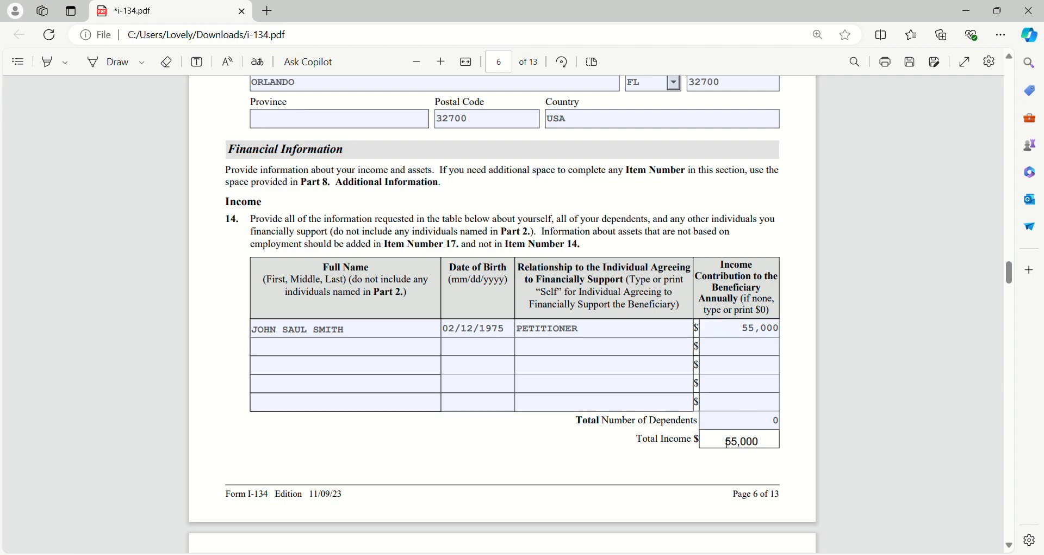
left_click(754, 442)
left_click(686, 455)
Step: Review the illegal-activity income question in item 15 and the related amount field in item 16 on page 7
scroll(389, 443, "down", 5)
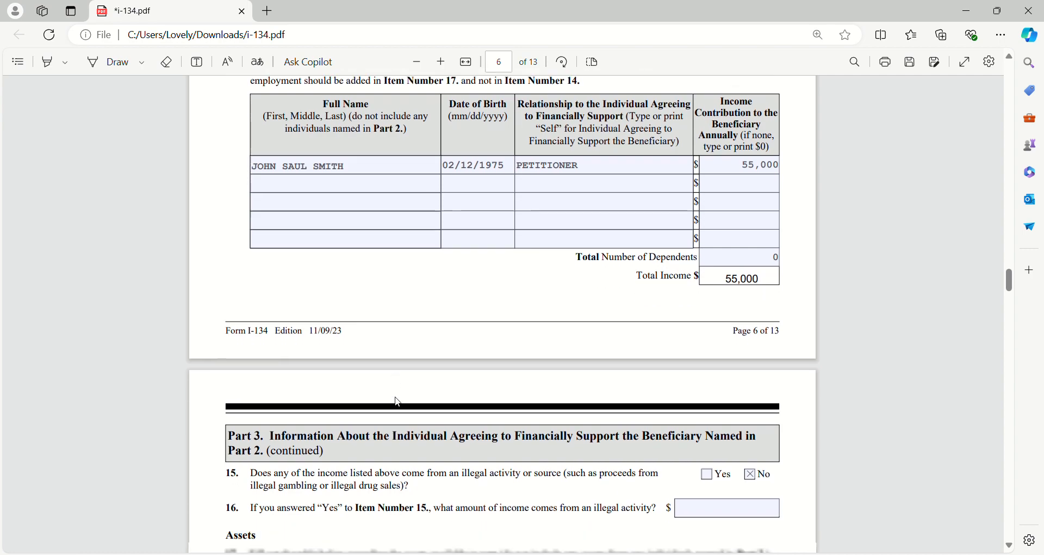
scroll(396, 403, "down", 3)
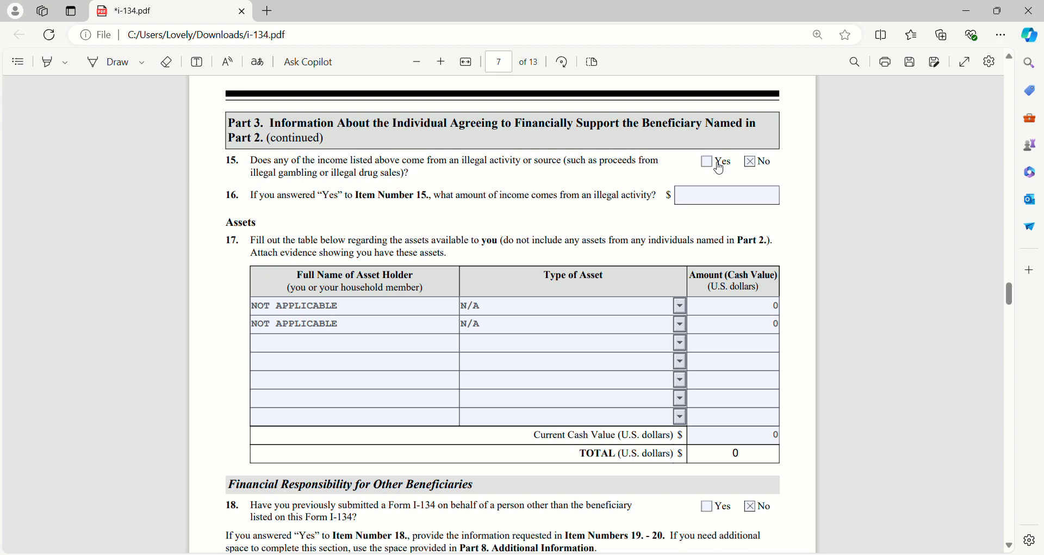
left_click(701, 201)
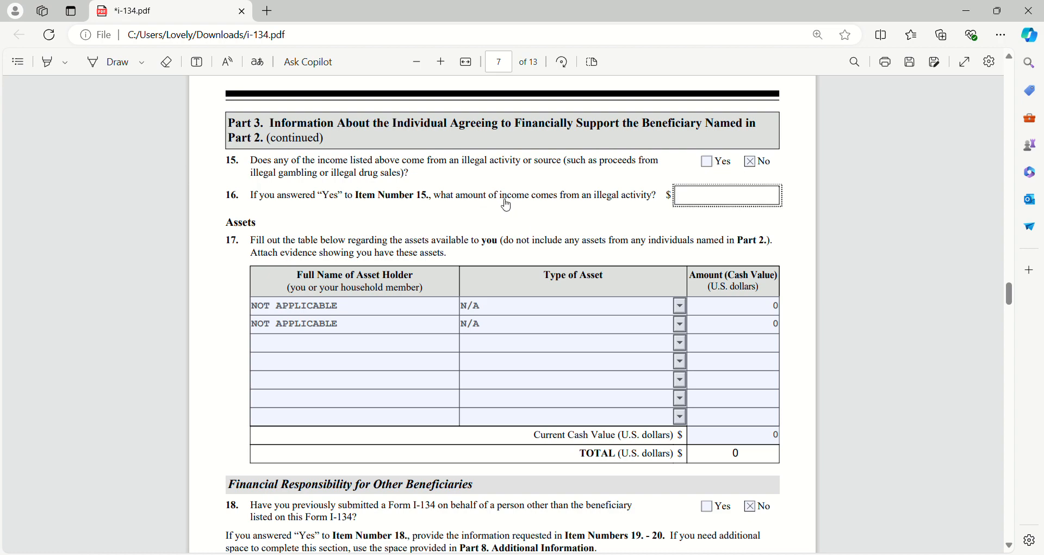
left_click(639, 210)
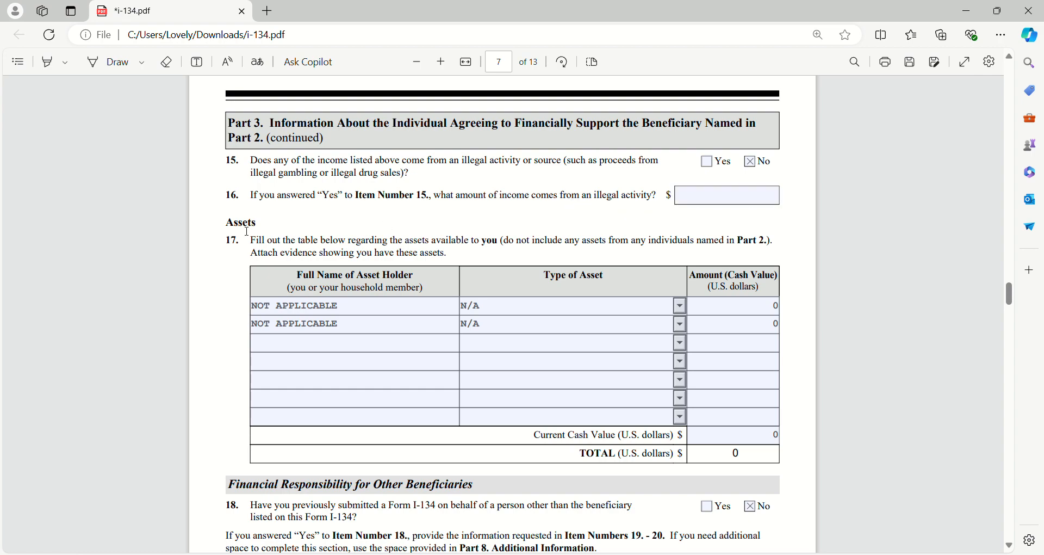
Step: Read the item 17 Assets instructions on page 7 and compare them with the annual income contribution in item 14
left_click_drag(226, 224, 266, 231)
left_click(266, 230)
scroll(279, 229, "up", 2)
scroll(279, 229, "down", 4)
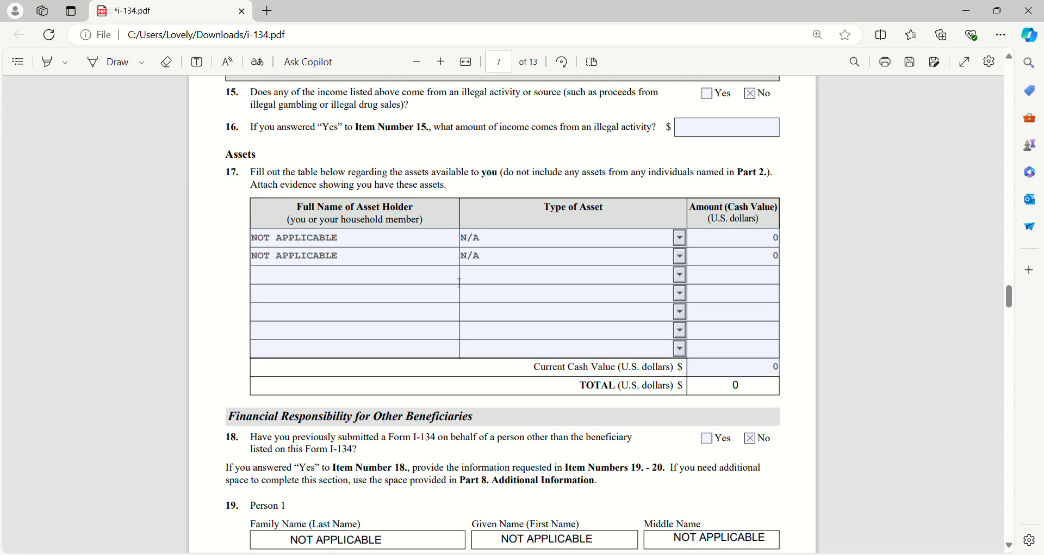
scroll(490, 294, "up", 5)
scroll(520, 313, "up", 5)
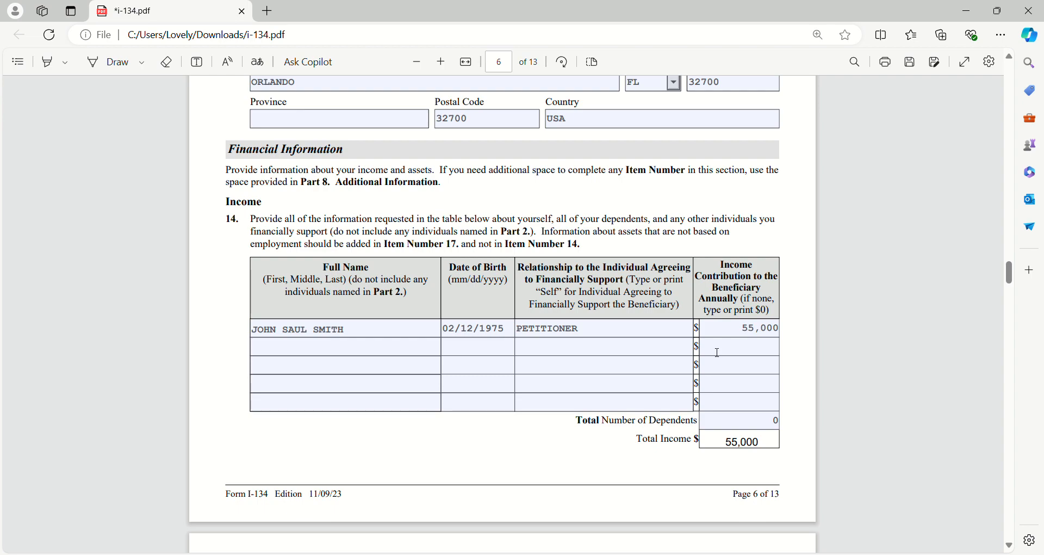
left_click(745, 332)
scroll(397, 408, "down", 5)
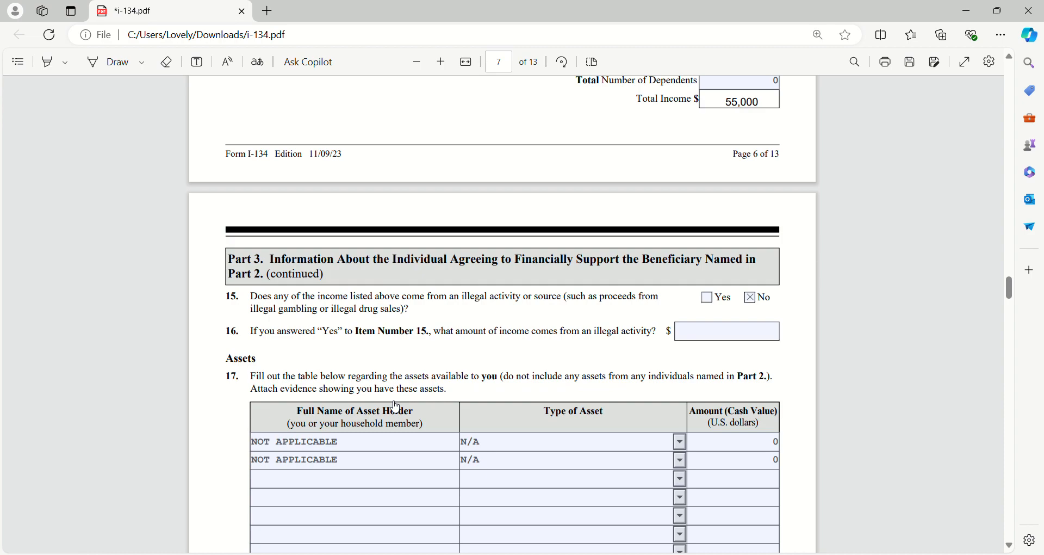
Step: Check the asset holder, type of asset, cash value and total entries in the item 17 table
scroll(383, 385, "down", 3)
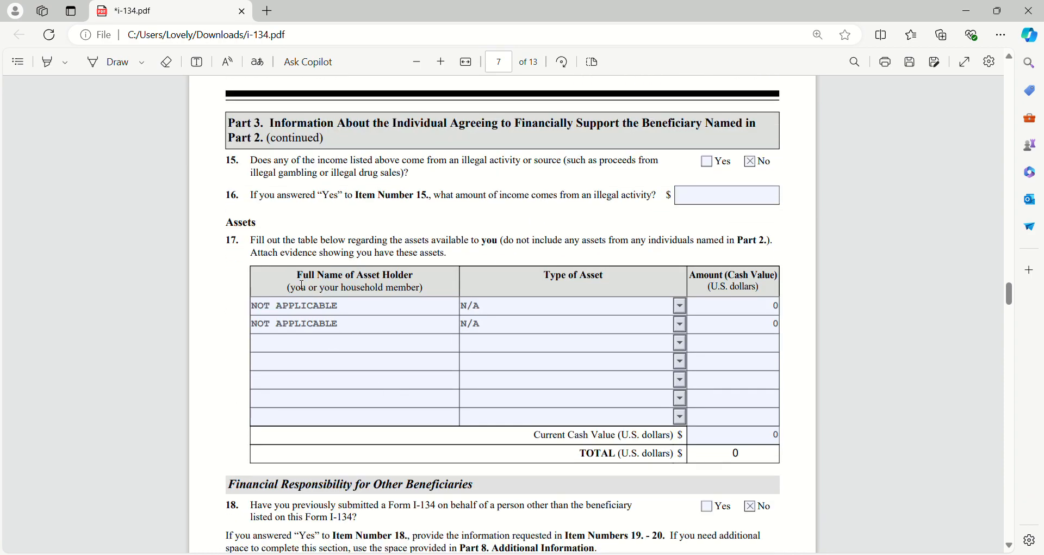
left_click(293, 310)
left_click(291, 327)
left_click(766, 325)
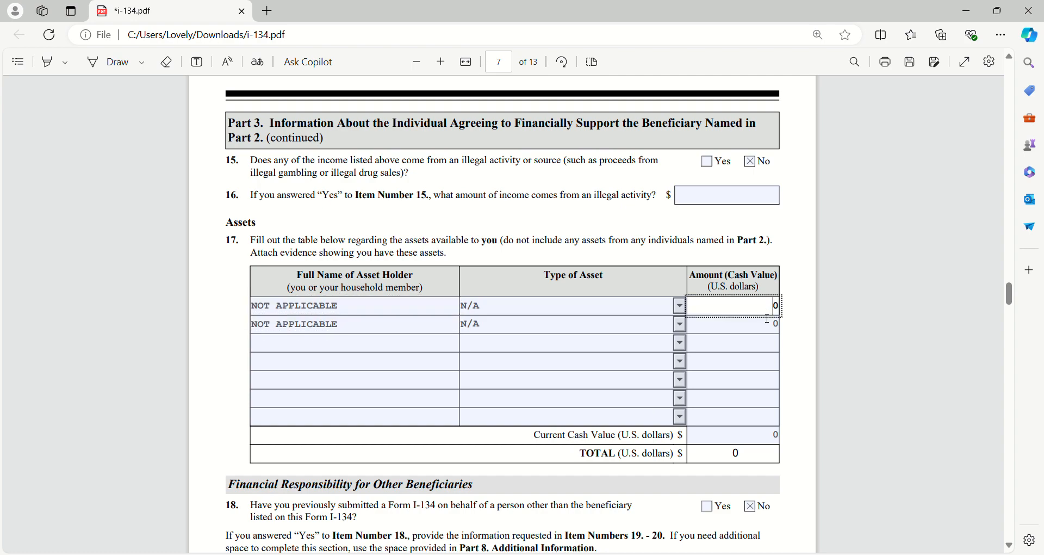
left_click(759, 467)
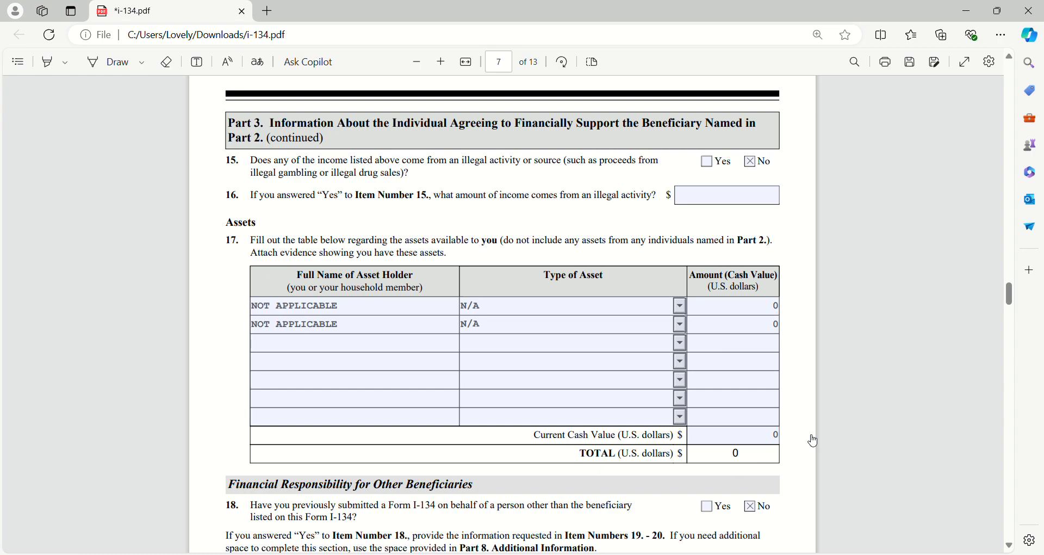
scroll(707, 422, "down", 1)
scroll(690, 410, "up", 1)
Step: Review item 18 on previously submitted Forms I-134 and the instruction on when to complete items 19 and 20
scroll(318, 354, "down", 5)
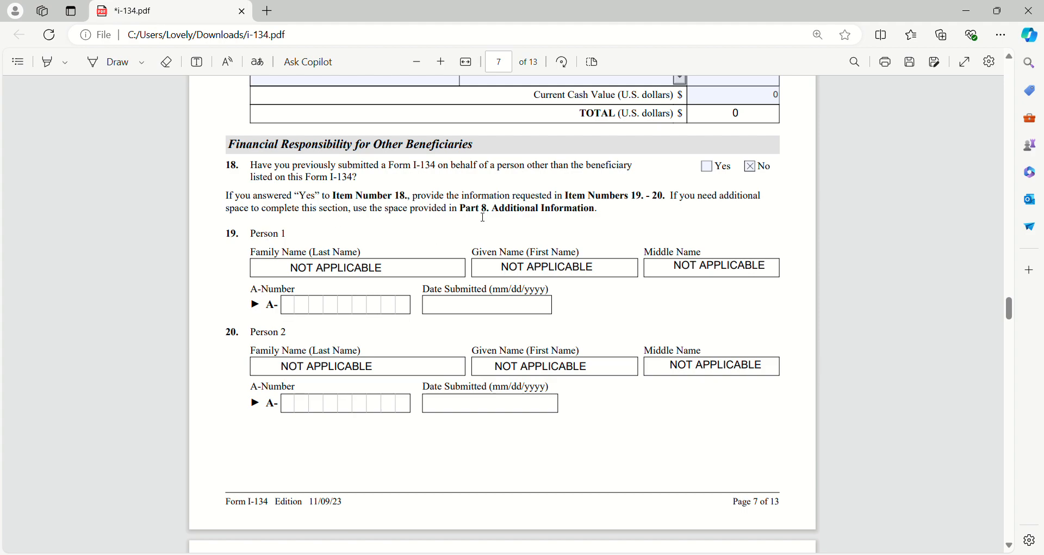
left_click_drag(604, 200, 213, 209)
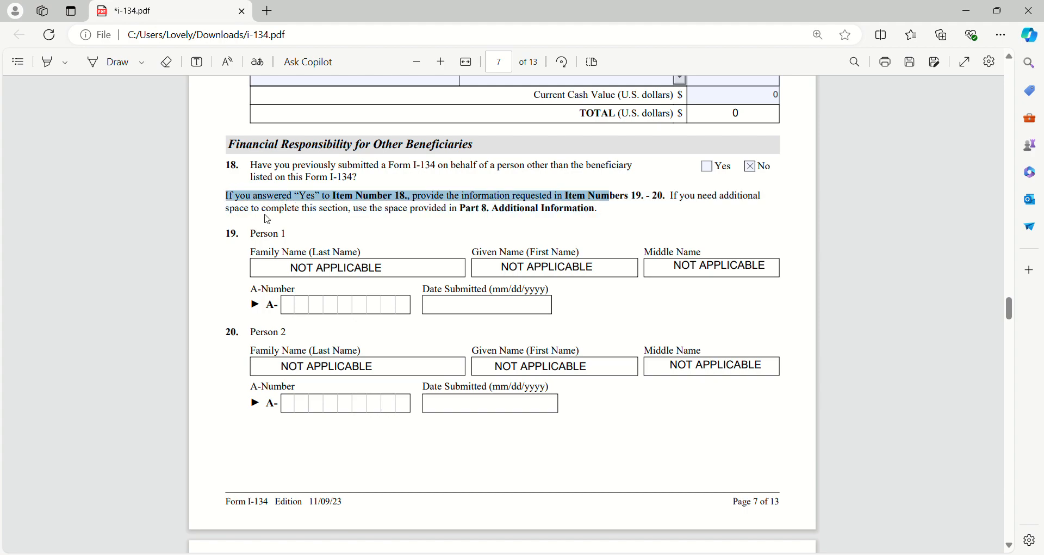
left_click(268, 219)
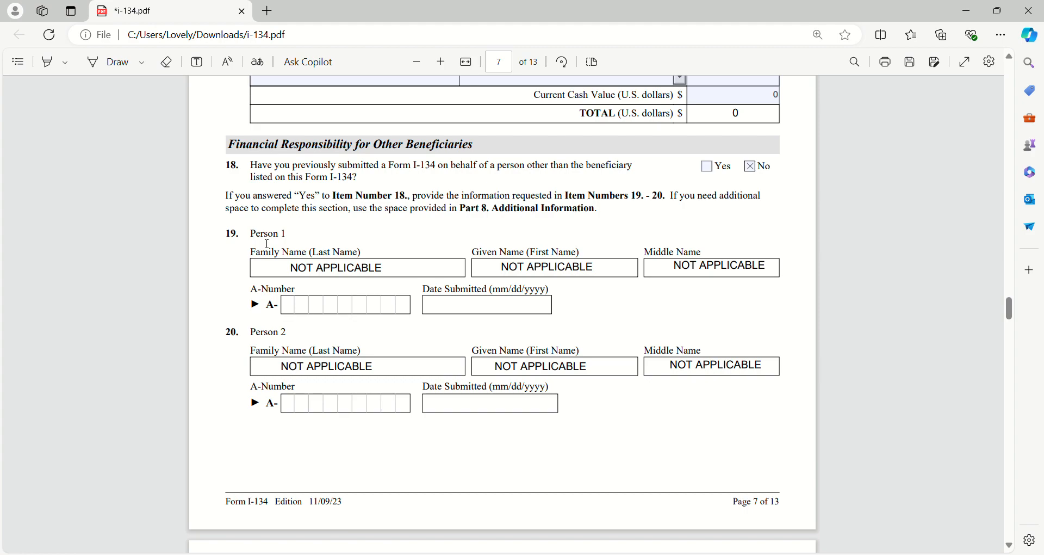
left_click_drag(258, 240, 291, 239)
left_click(296, 243)
left_click_drag(390, 168, 437, 168)
left_click(417, 180)
Step: Check the Person 1 and Person 2 name, A-Number and date submitted fields in items 19 and 20
left_click_drag(252, 237, 303, 236)
left_click(294, 242)
left_click_drag(251, 333, 299, 332)
left_click(297, 339)
left_click_drag(287, 334, 256, 334)
left_click(302, 339)
left_click(294, 277)
left_click(280, 454)
Step: Read item 21 on page 8 about the intent to make specific contributions and how to explain them
scroll(228, 405, "down", 5)
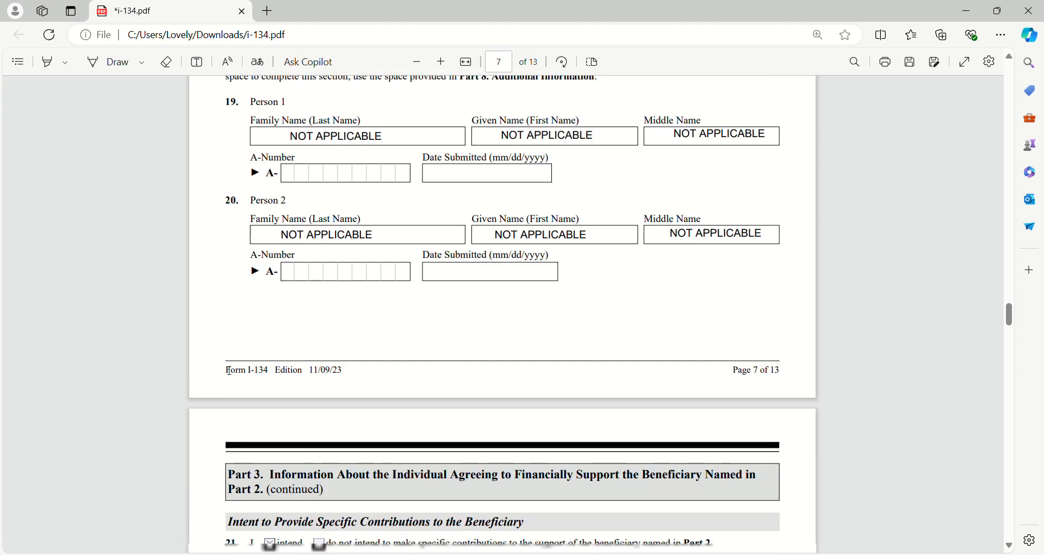
scroll(244, 329, "down", 3)
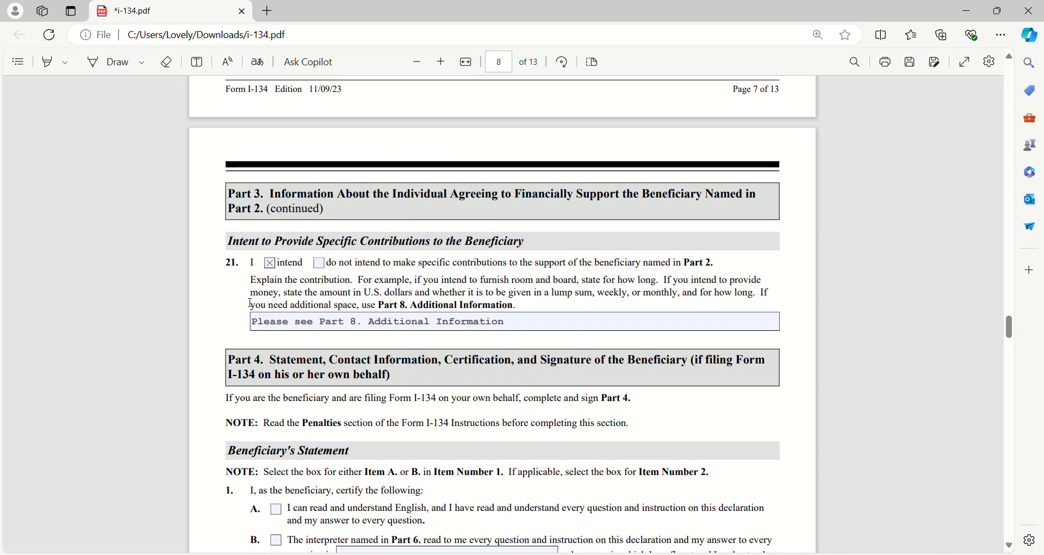
scroll(247, 307, "down", 1)
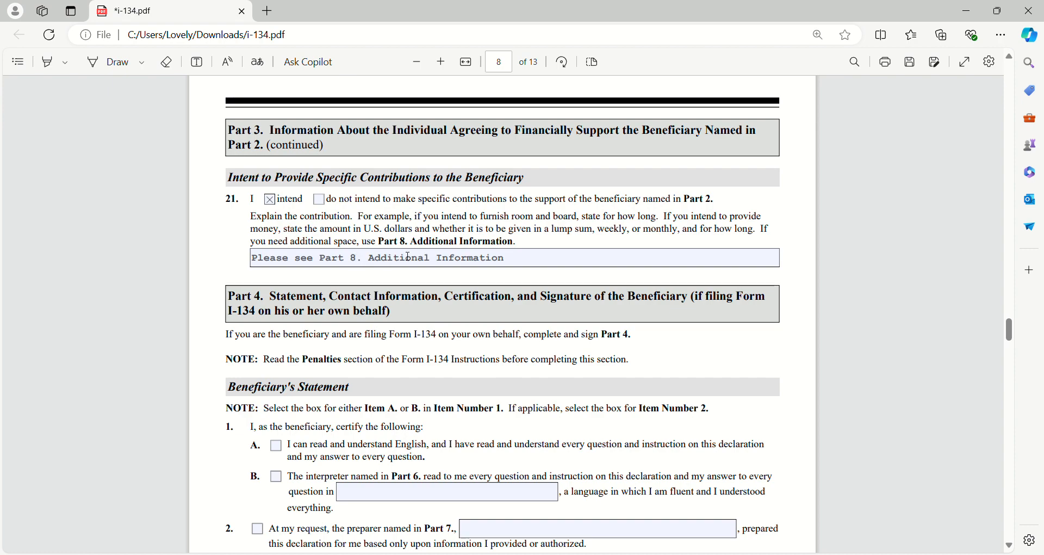
left_click_drag(520, 247, 244, 257)
left_click(234, 208)
mouse_move(226, 203)
left_mouse_down()
mouse_move(251, 209)
mouse_move(235, 219)
left_mouse_up()
left_click(232, 237)
left_click(228, 225)
Step: Check the contribution explanation entered in item 21 against the item's intent statement
left_click(521, 260)
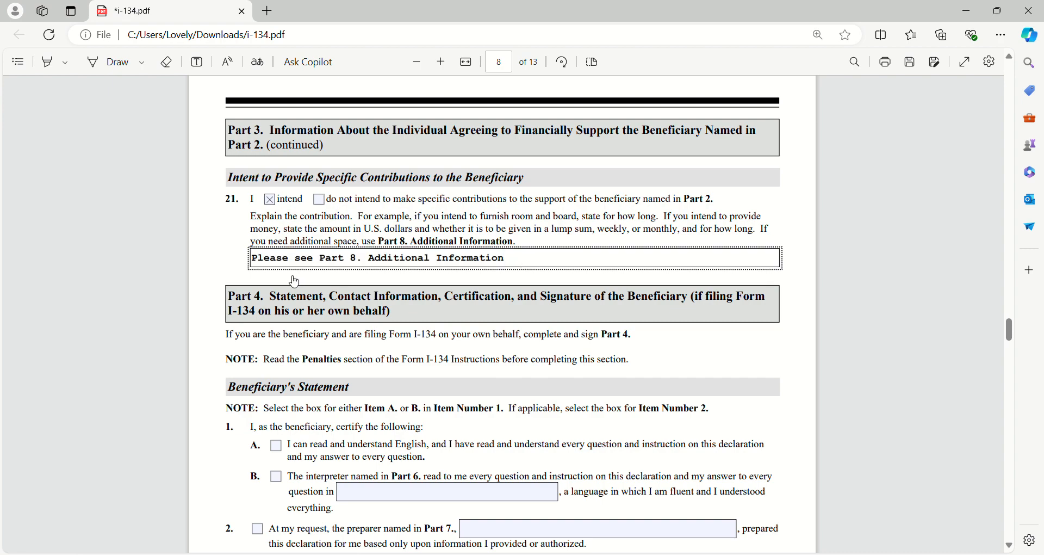
left_click(223, 257)
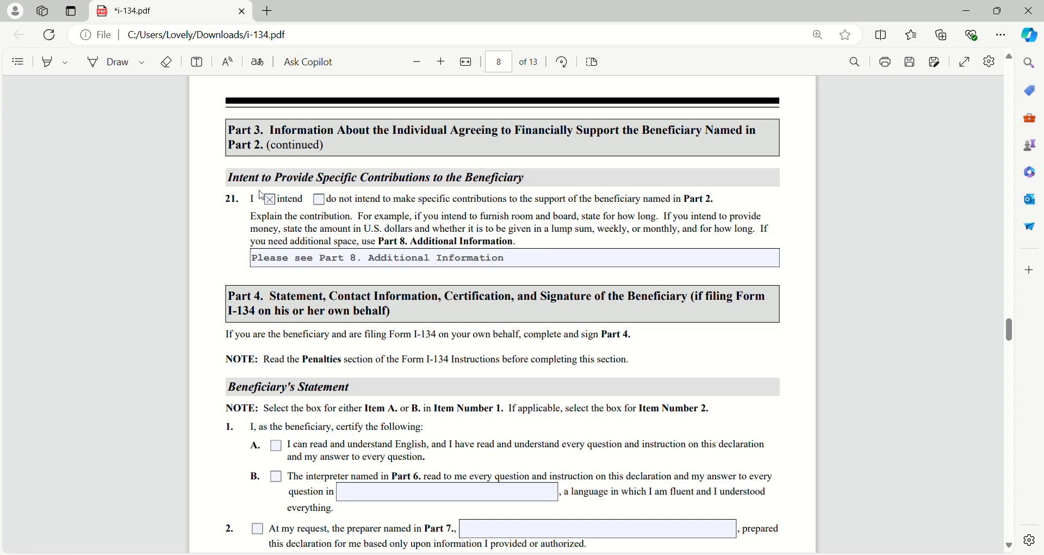
left_click_drag(232, 202, 271, 217)
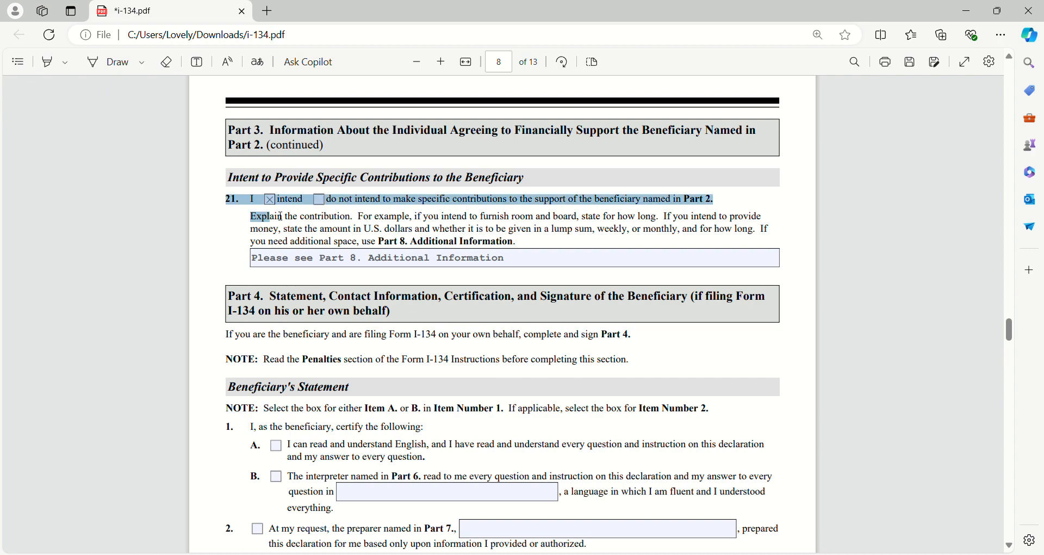
left_click(228, 244)
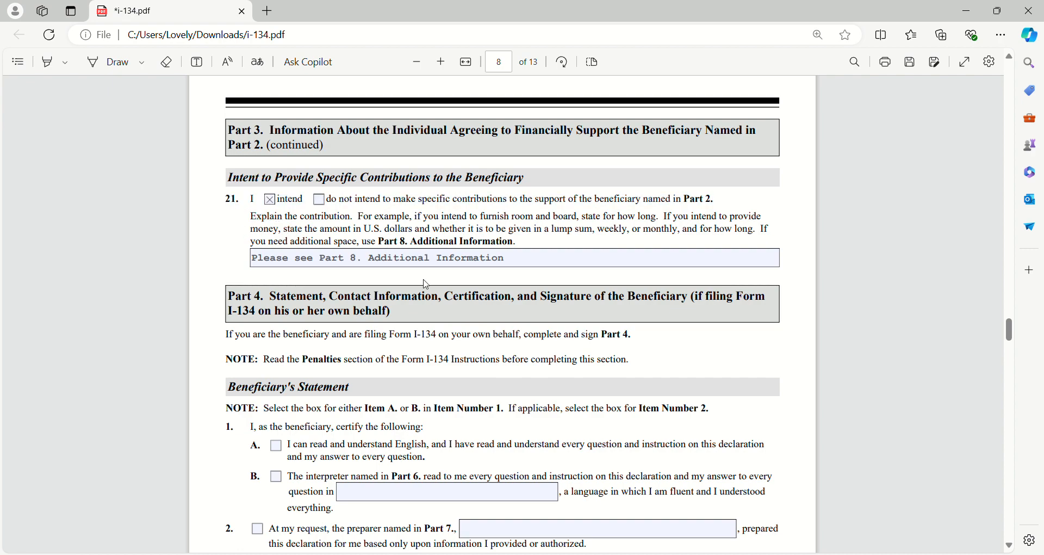
left_click(363, 259)
left_click_drag(506, 259, 251, 261)
left_click(239, 269)
Step: Review the Beneficiary's Statement in Part 4 and check the beneficiary's telephone and email fields in items 3 to 5
scroll(507, 272, "down", 1)
scroll(507, 272, "down", 1)
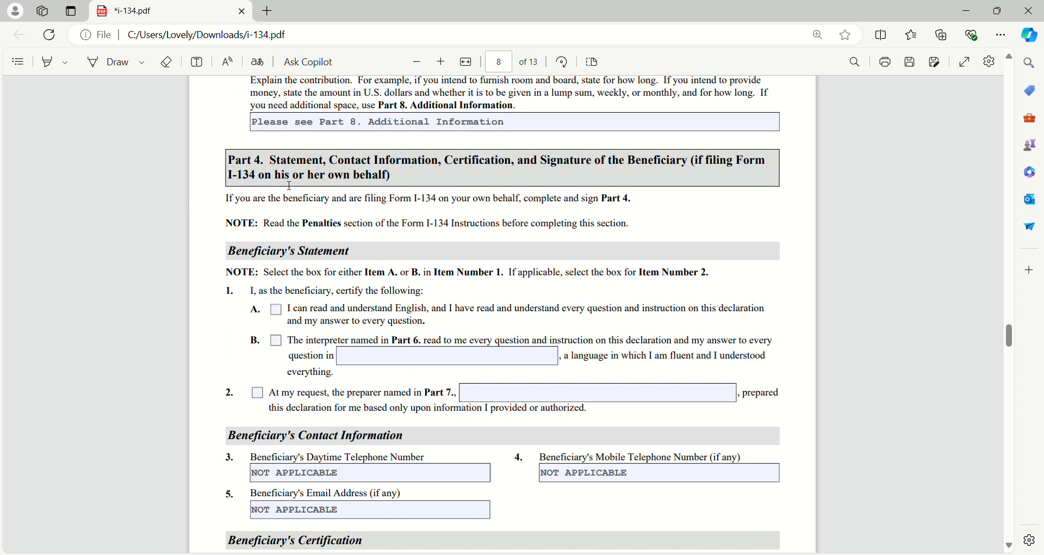
scroll(290, 186, "down", 1)
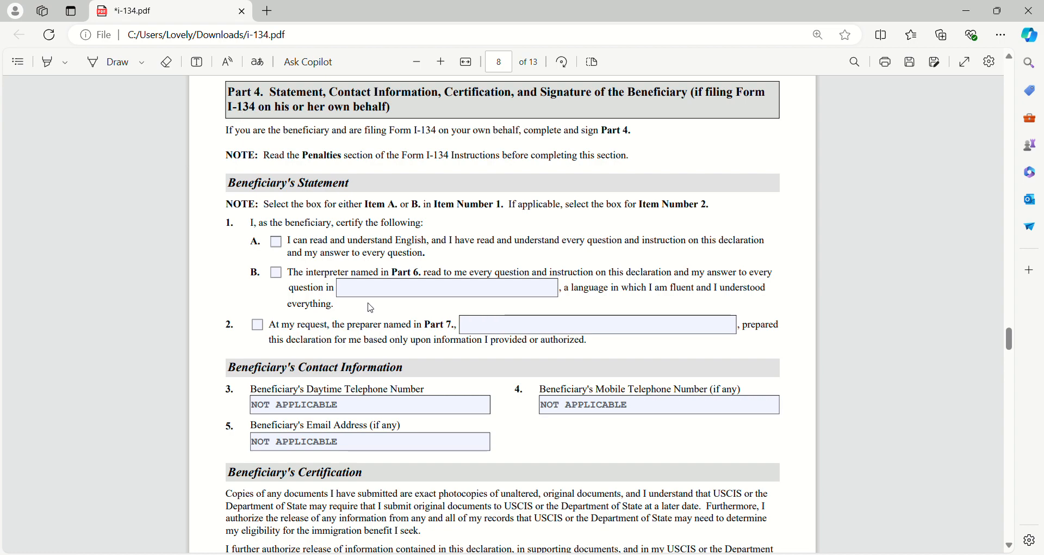
scroll(347, 376, "down", 2)
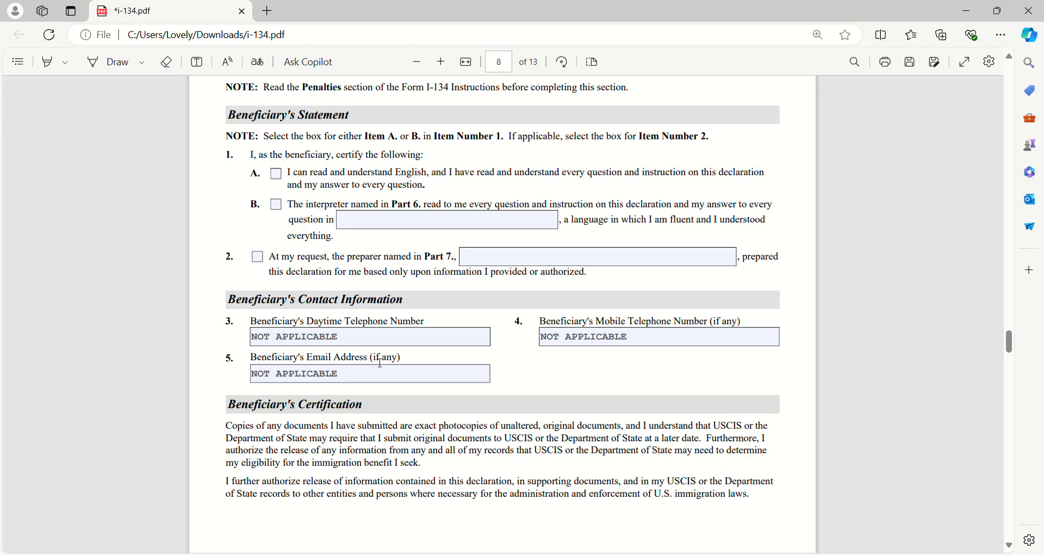
left_click(364, 379)
left_click(355, 342)
left_click(639, 342)
Step: Review the Beneficiary's Certification in Part 4 and the signature and date fields in item 6 on page 9
scroll(361, 396, "down", 3)
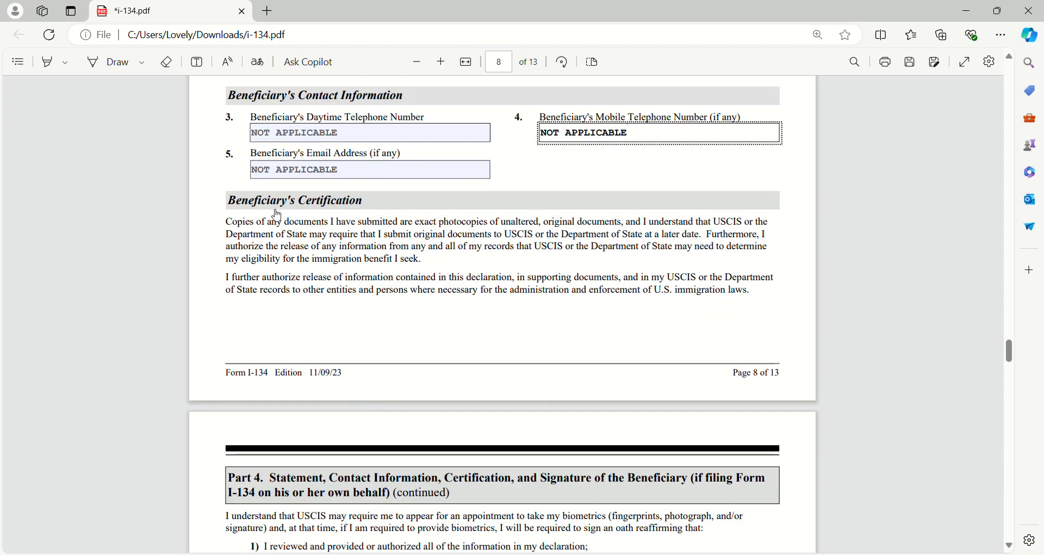
scroll(386, 366, "down", 3)
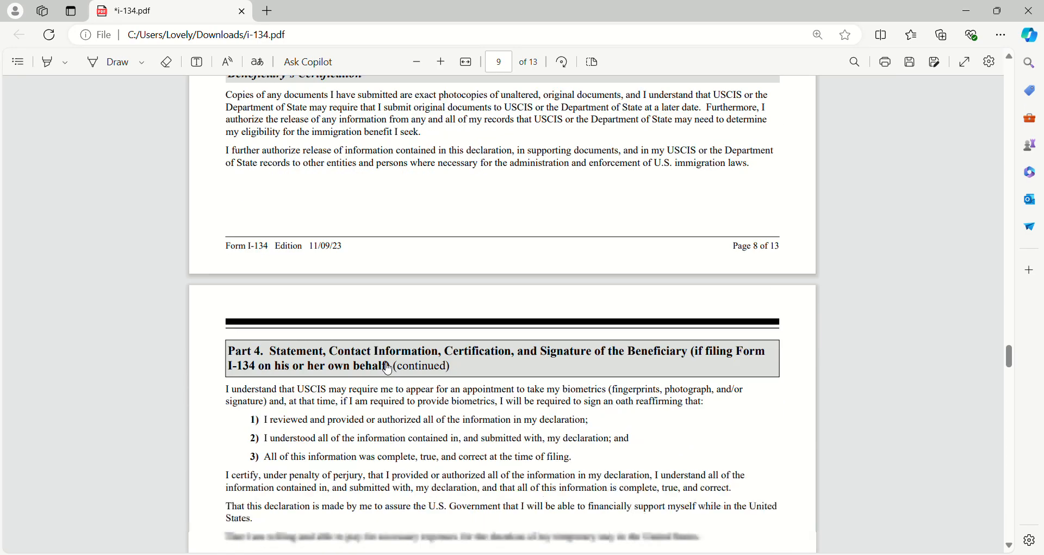
scroll(379, 376, "down", 2)
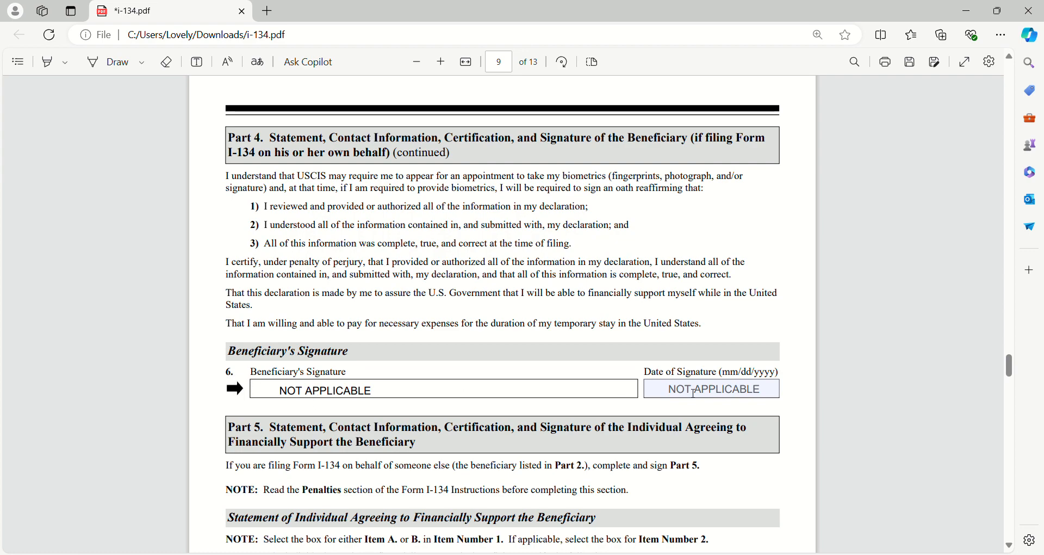
scroll(451, 348, "up", 2)
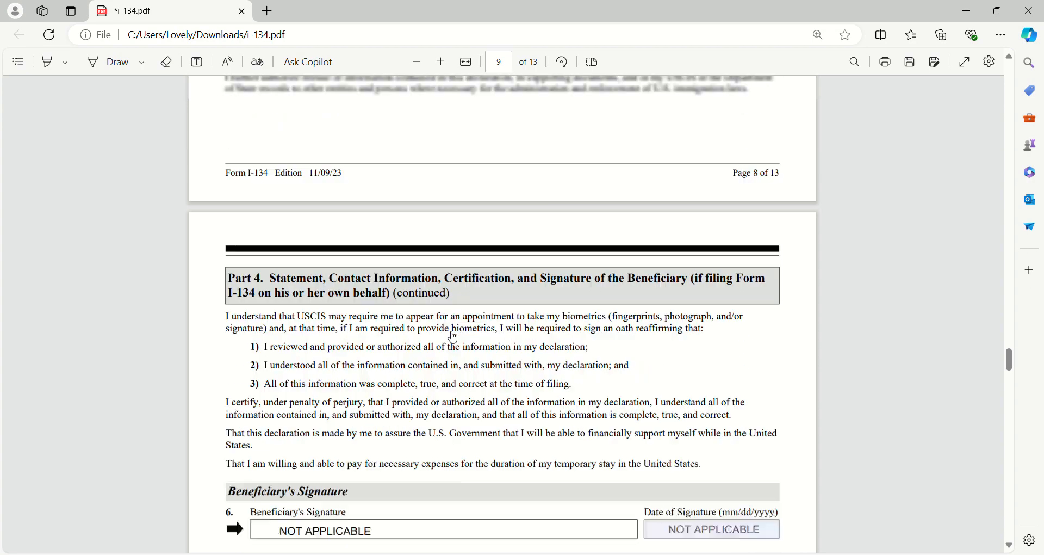
scroll(454, 338, "up", 2)
scroll(378, 315, "down", 2)
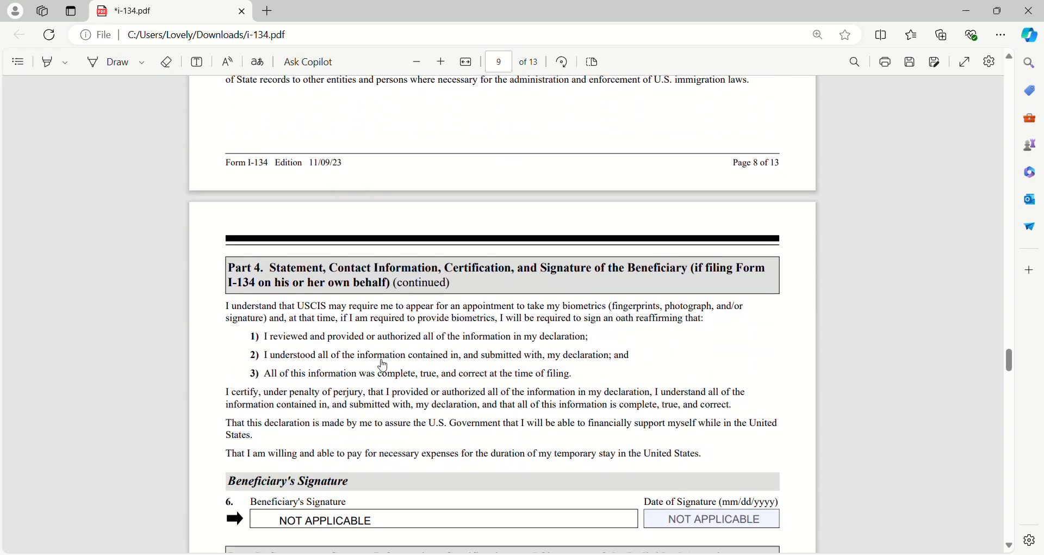
scroll(383, 366, "down", 3)
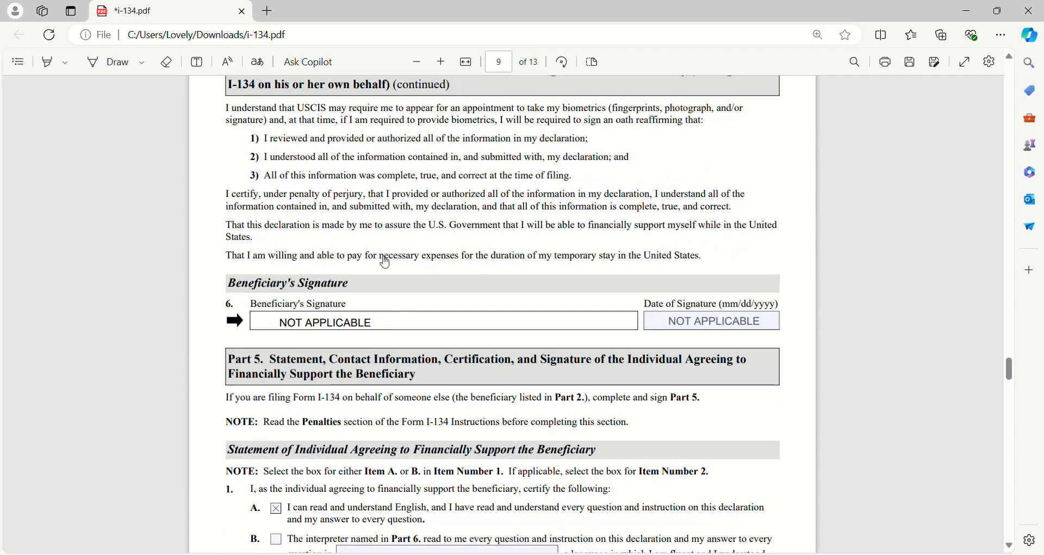
Step: Review the Part 5 statement choices in items 1 and 2 and the supporter's contact fields in items 3 to 5
scroll(385, 263, "down", 4)
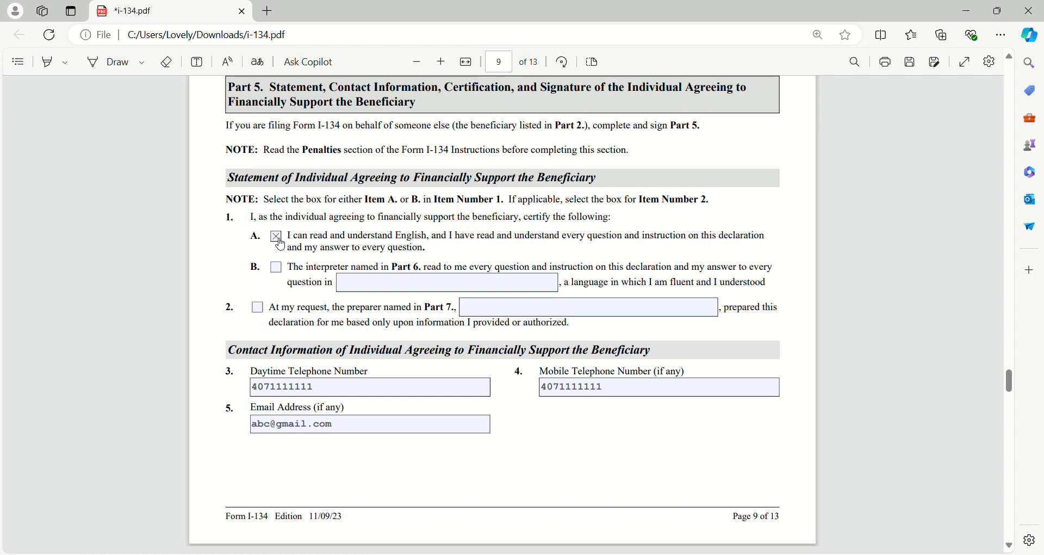
scroll(327, 338, "down", 1)
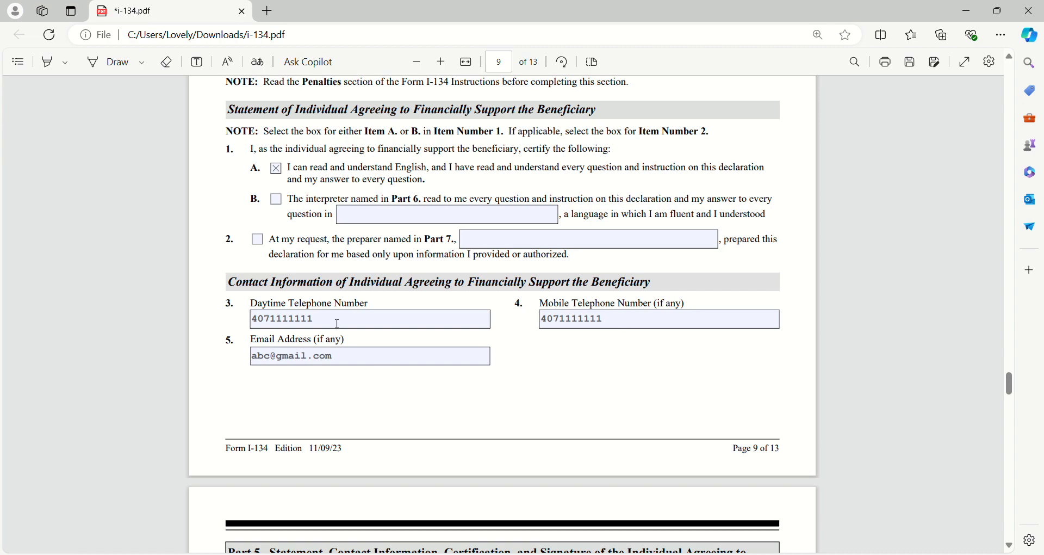
left_click(355, 360)
left_click(342, 413)
scroll(342, 413, "down", 2)
scroll(294, 300, "down", 3)
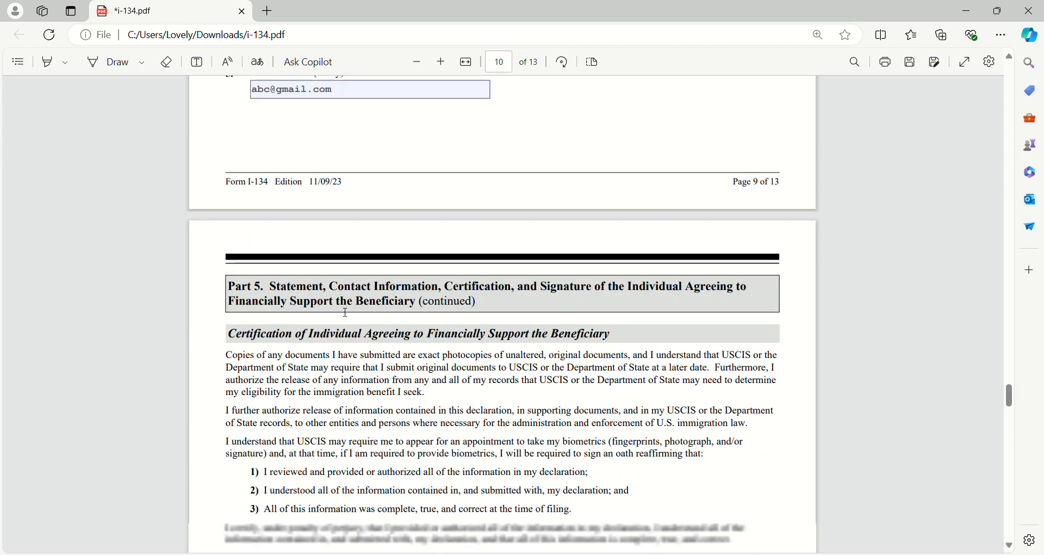
Step: Read the Part 5 certification on page 10 and check the supporter's signature and date fields in item 6
scroll(293, 299, "down", 1)
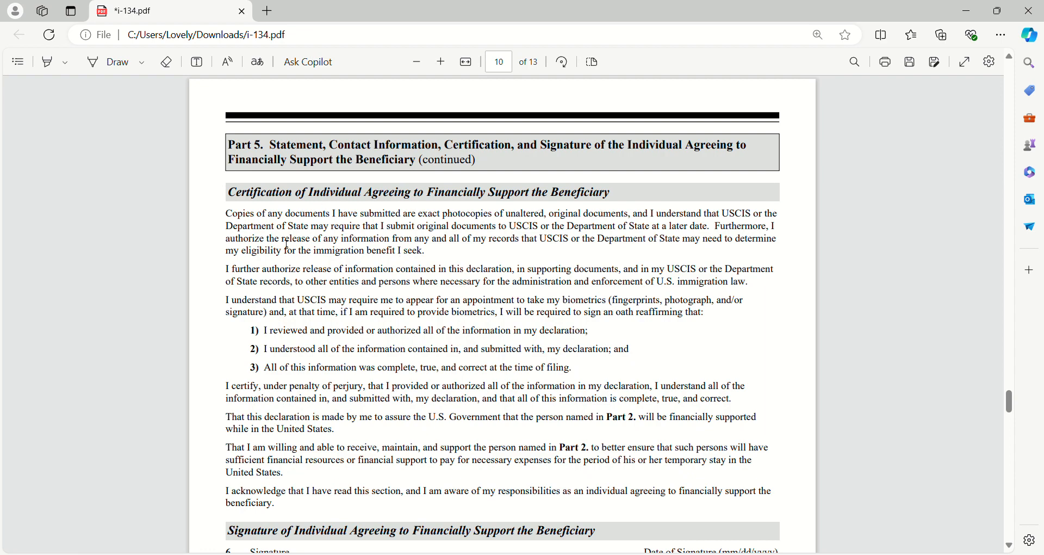
left_click_drag(235, 220, 276, 510)
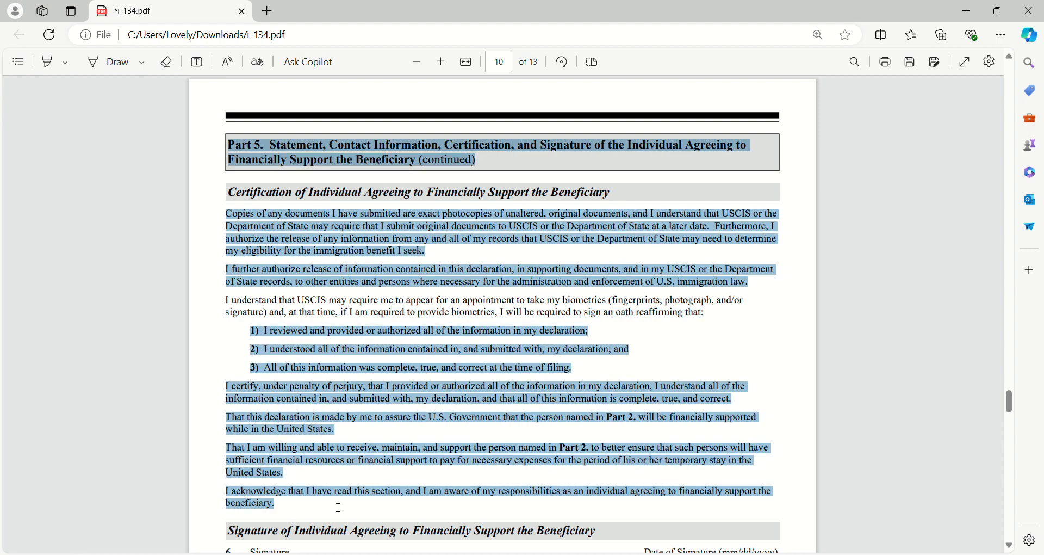
left_click(305, 506)
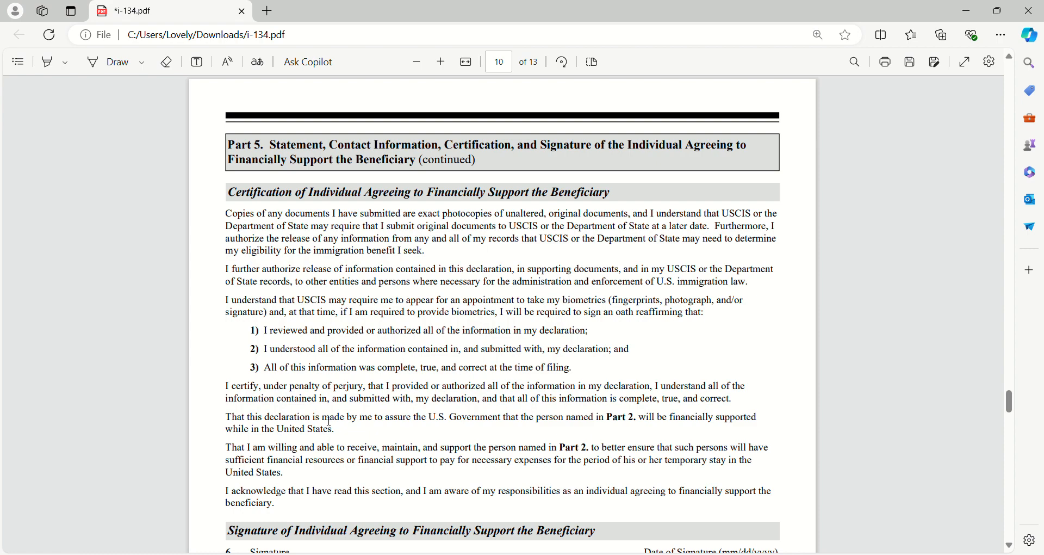
scroll(330, 421, "down", 1)
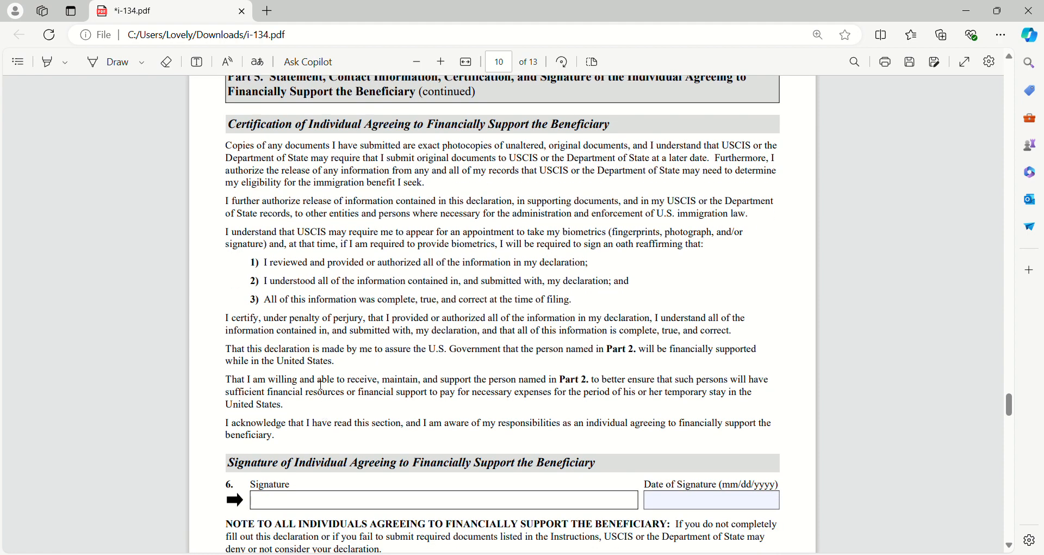
scroll(321, 384, "up", 1)
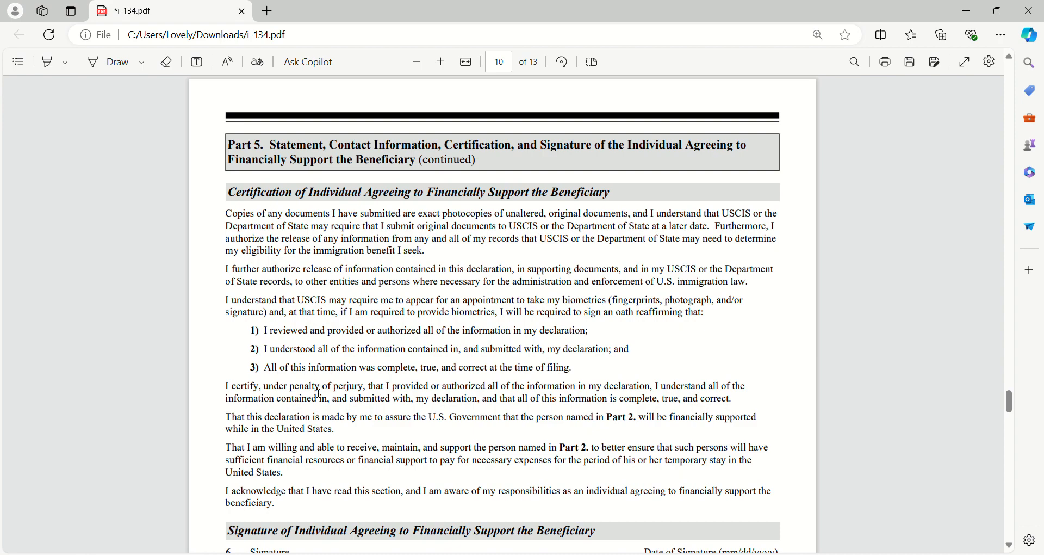
scroll(317, 389, "down", 2)
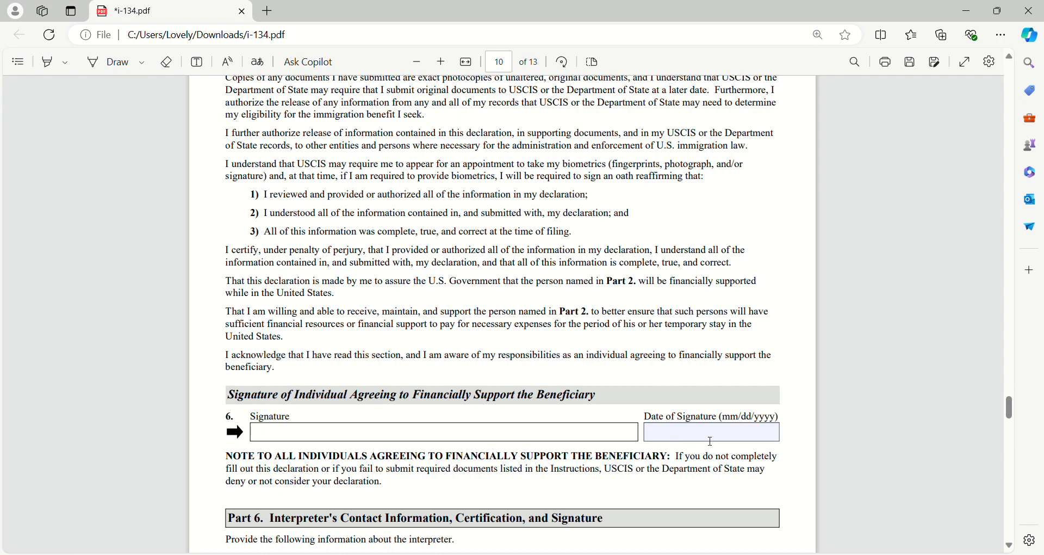
scroll(261, 381, "down", 3)
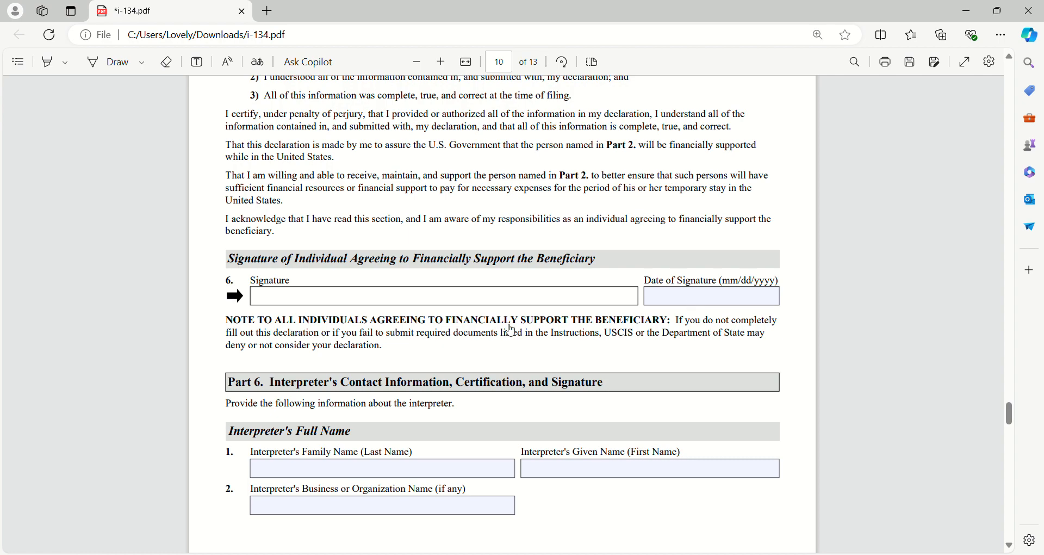
Step: Enter NOT APPLICABLE as the interpreter's family name, given name and business or organization name in Part 6, items 1 and 2
scroll(247, 335, "down", 4)
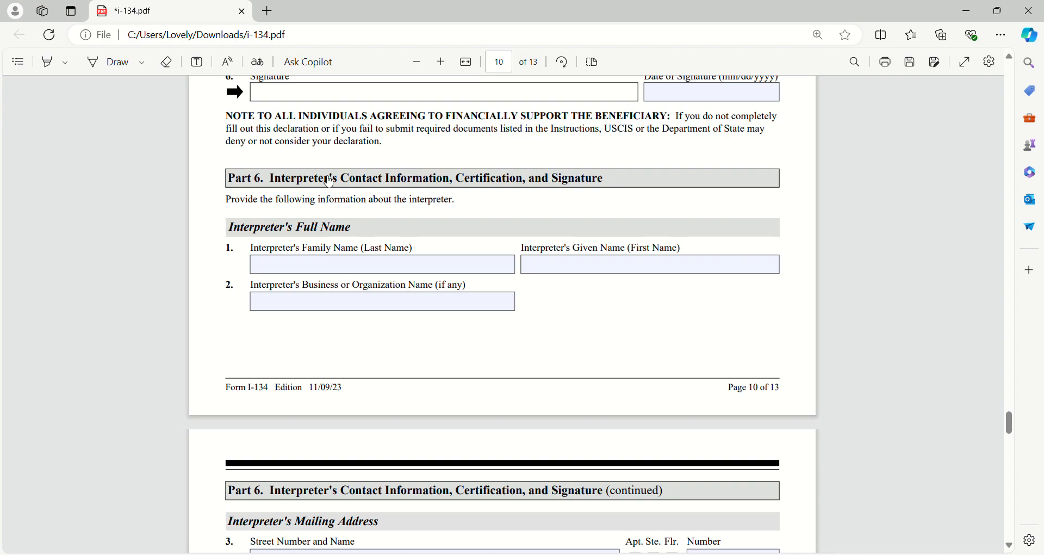
left_click(337, 271)
type("NO")
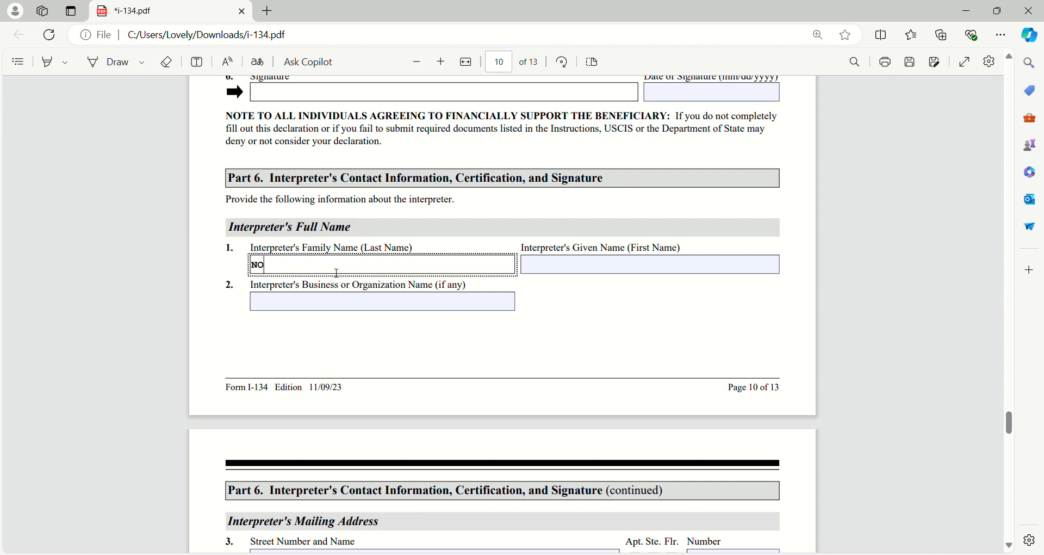
type("T APPLICABLE")
key("ctrl+a")
key("ctrl+c")
left_click(292, 301)
key("ctrl+v")
left_click(566, 267)
key("ctrl+v")
left_click(497, 365)
Step: Review the interpreter's mailing address, contact information, certification and signature fields in Part 6, items 3 to 7 on page 11
scroll(497, 365, "down", 7)
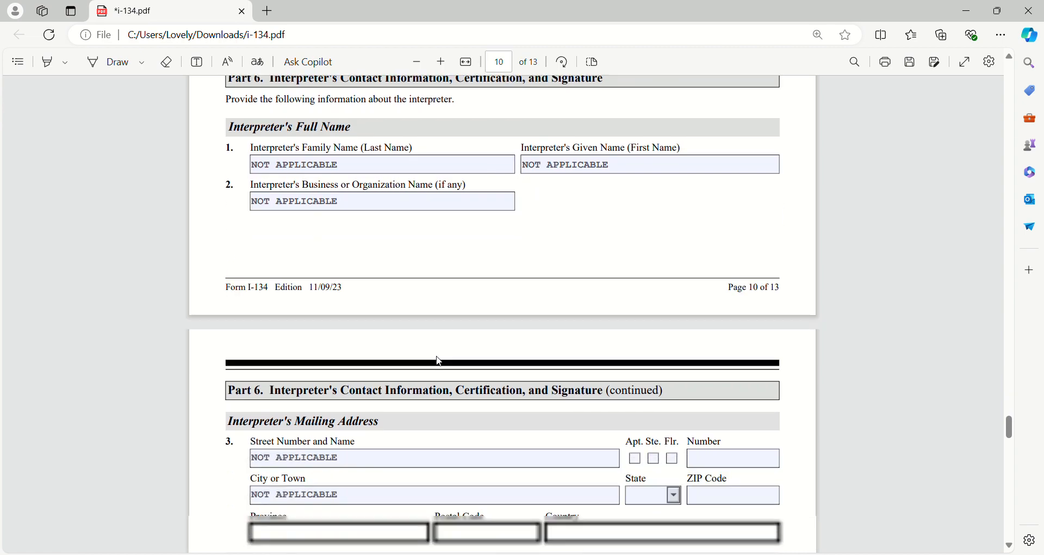
scroll(357, 274, "up", 1)
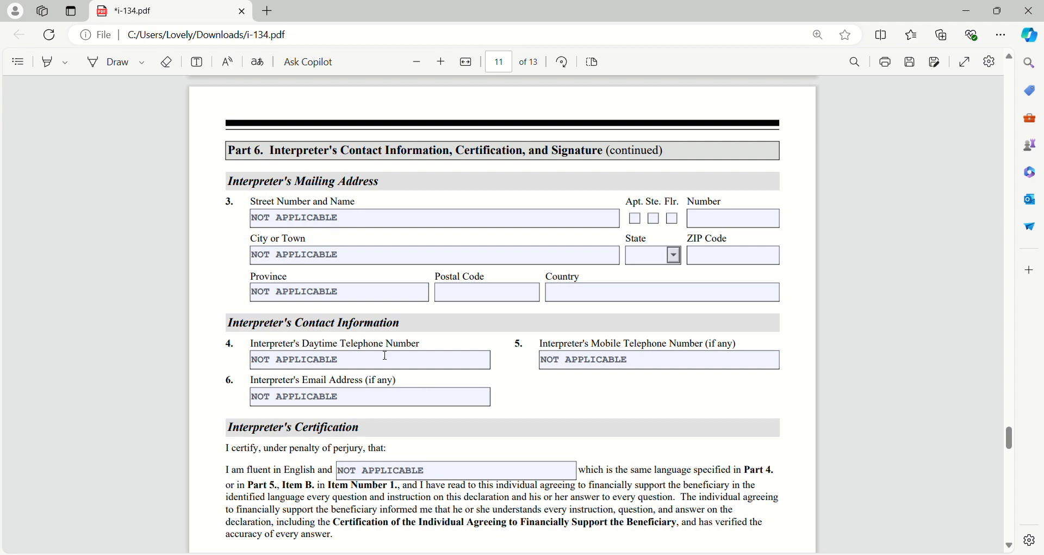
scroll(380, 315, "down", 1)
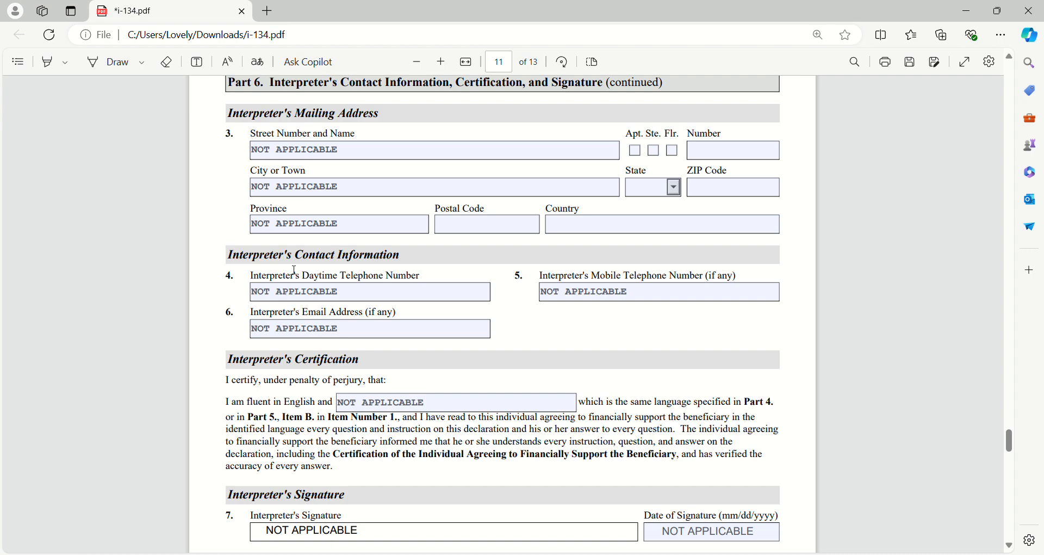
scroll(295, 270, "down", 3)
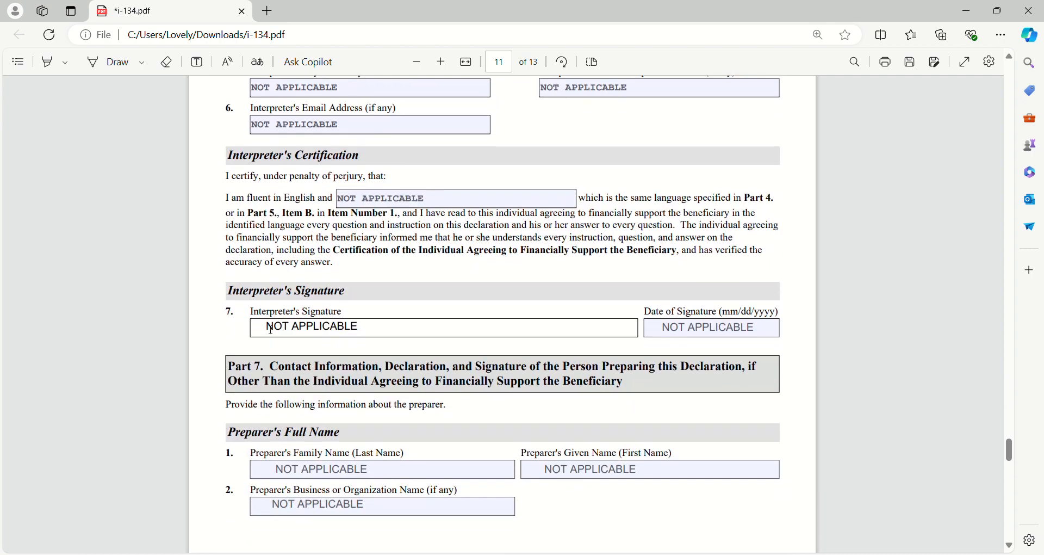
scroll(327, 320, "down", 2)
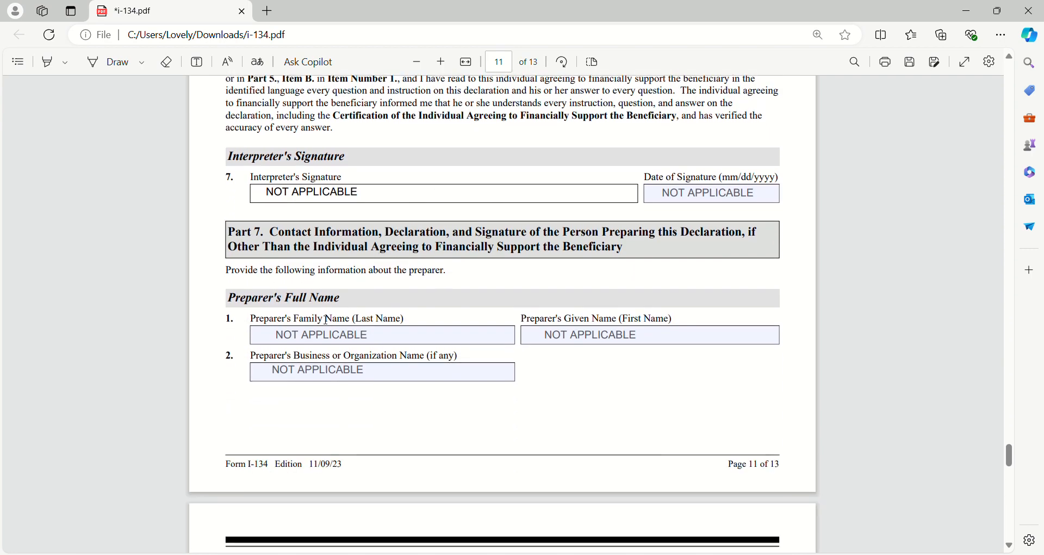
Step: Check the preparer's family name, given name and business name fields in Part 7, items 1 and 2
scroll(327, 321, "down", 1)
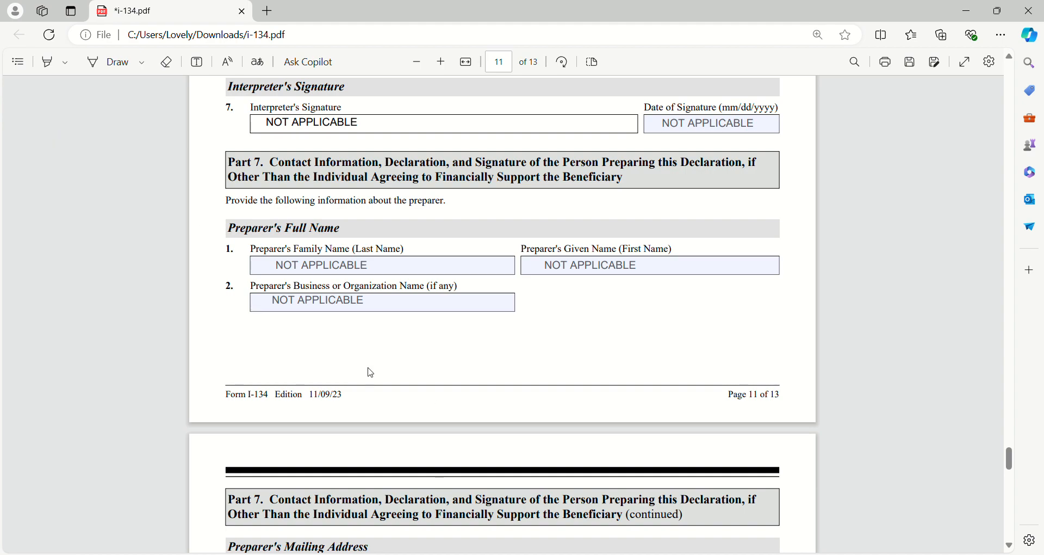
left_click(397, 272)
left_click(334, 359)
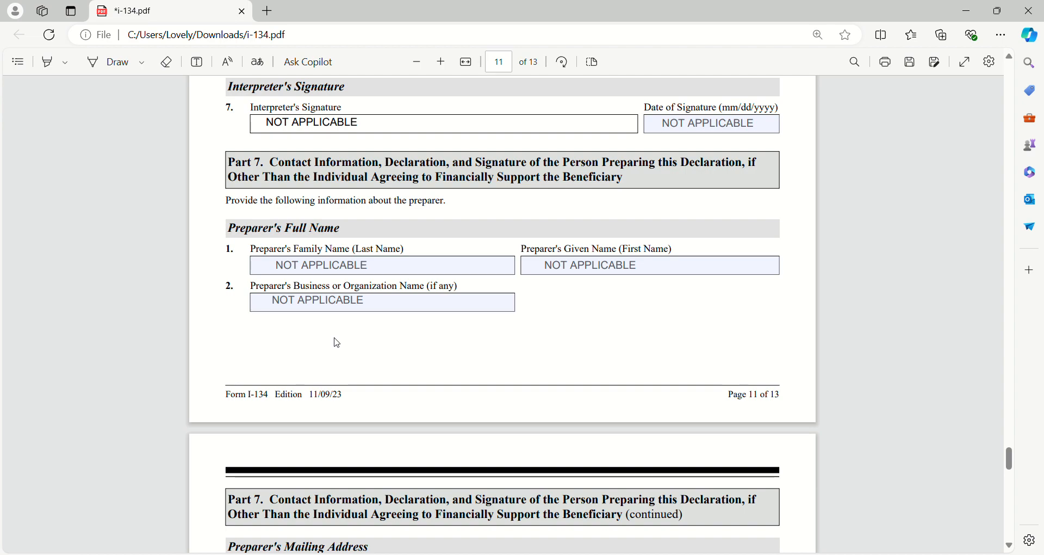
left_click(378, 272)
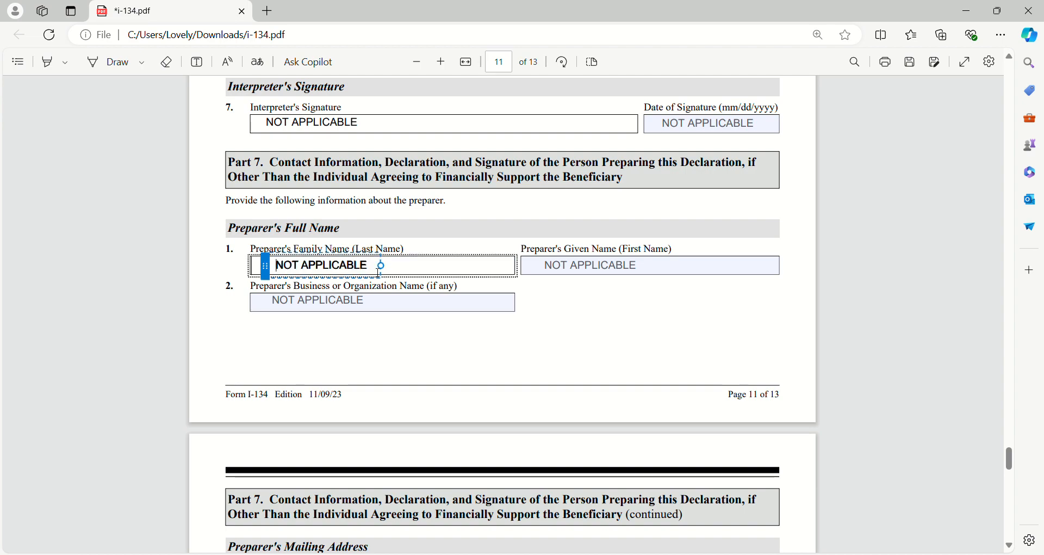
left_click(334, 333)
Step: Review the preparer's mailing address, contact information, statement, certification and signature in Part 7, items 3 to 8 on page 12
scroll(333, 334, "down", 6)
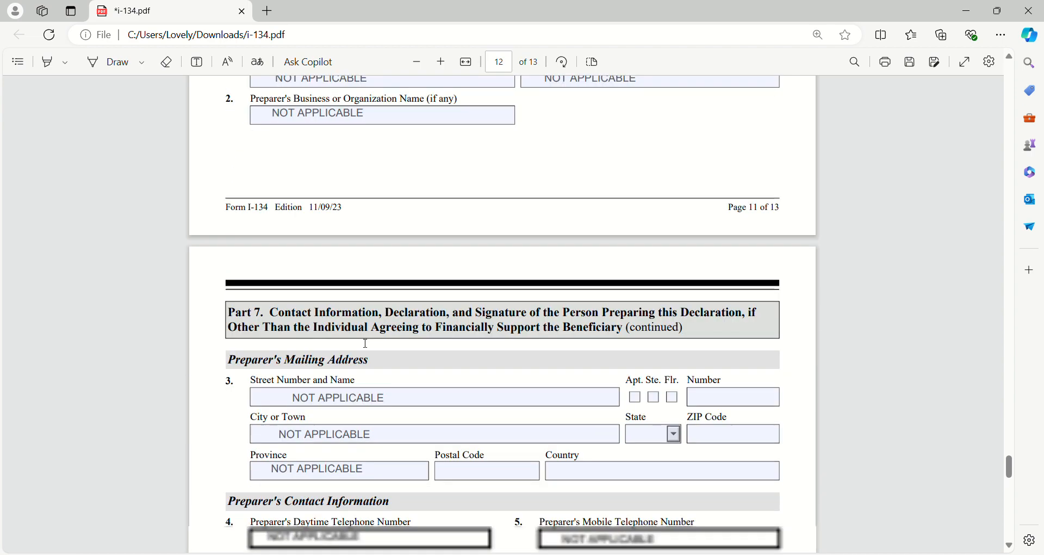
scroll(320, 217, "up", 1)
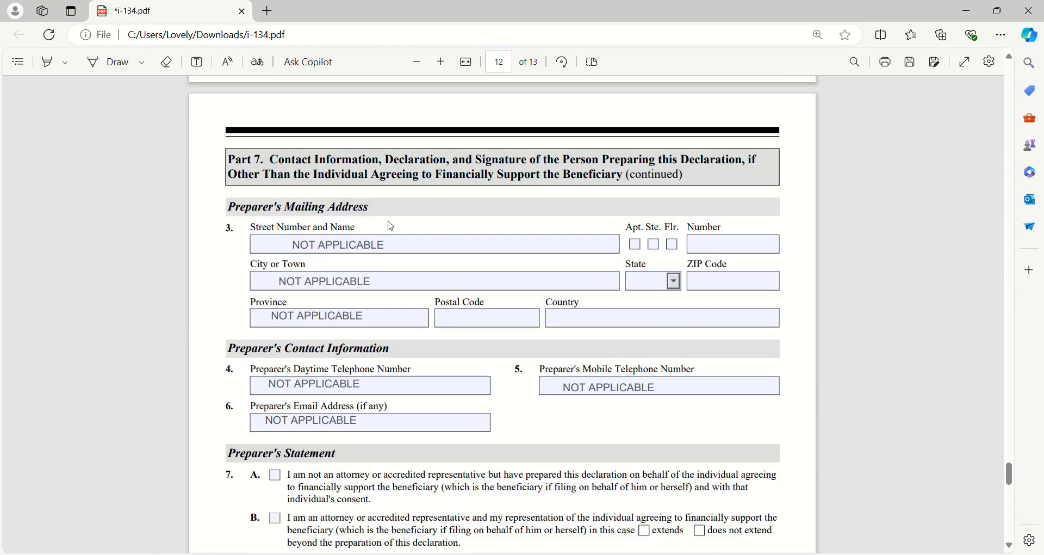
scroll(303, 322, "down", 2)
scroll(321, 340, "down", 1)
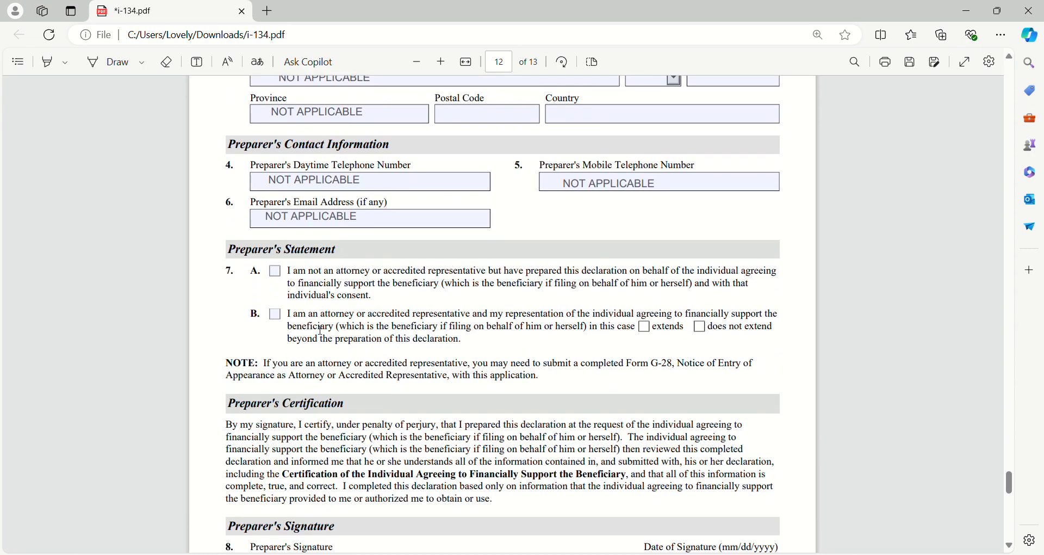
scroll(384, 332, "down", 2)
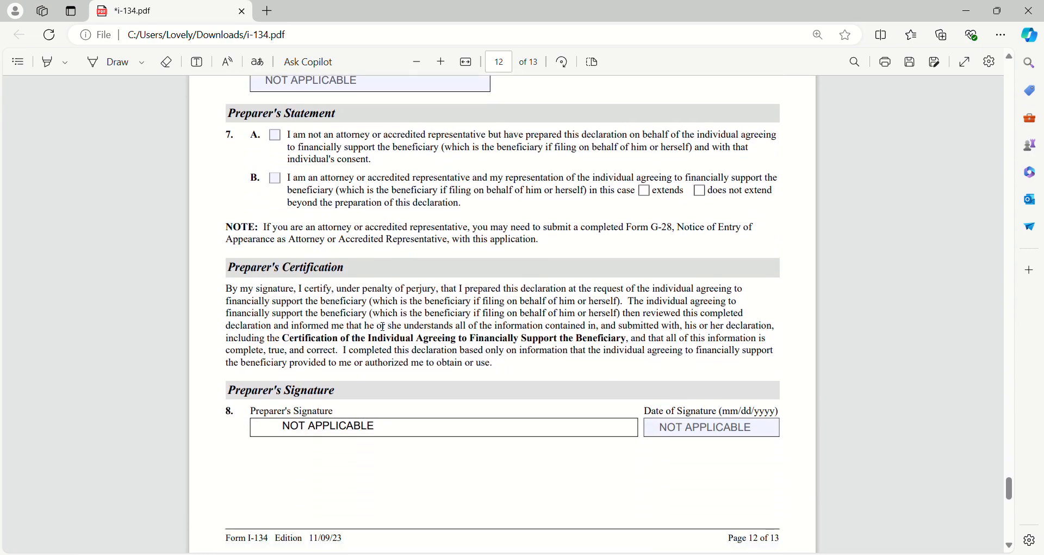
scroll(392, 315, "down", 2)
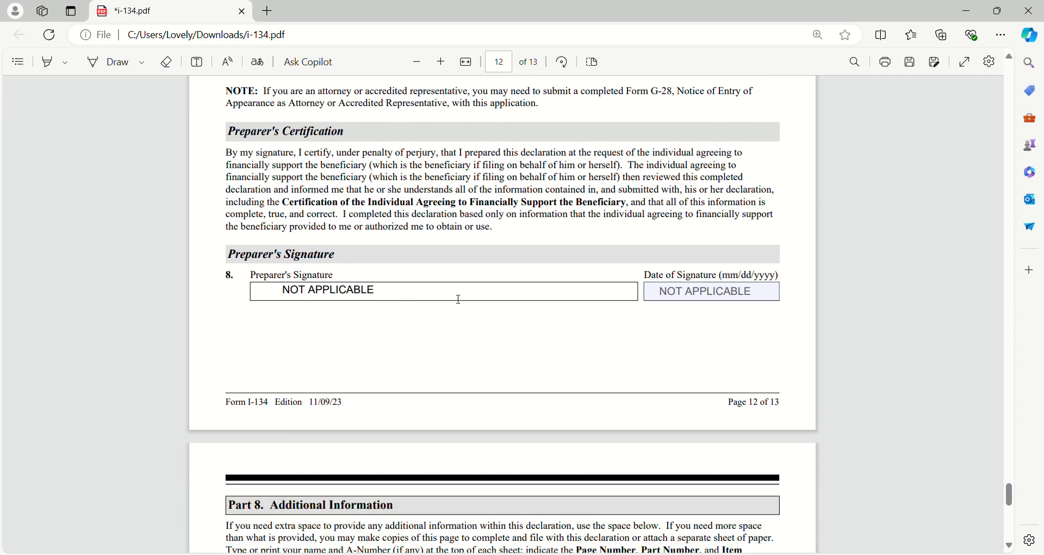
Step: Look over Part 8, Additional Information, on page 13 and recheck the Part 7 preparer fields on page 12
scroll(459, 300, "down", 5)
scroll(441, 282, "down", 1)
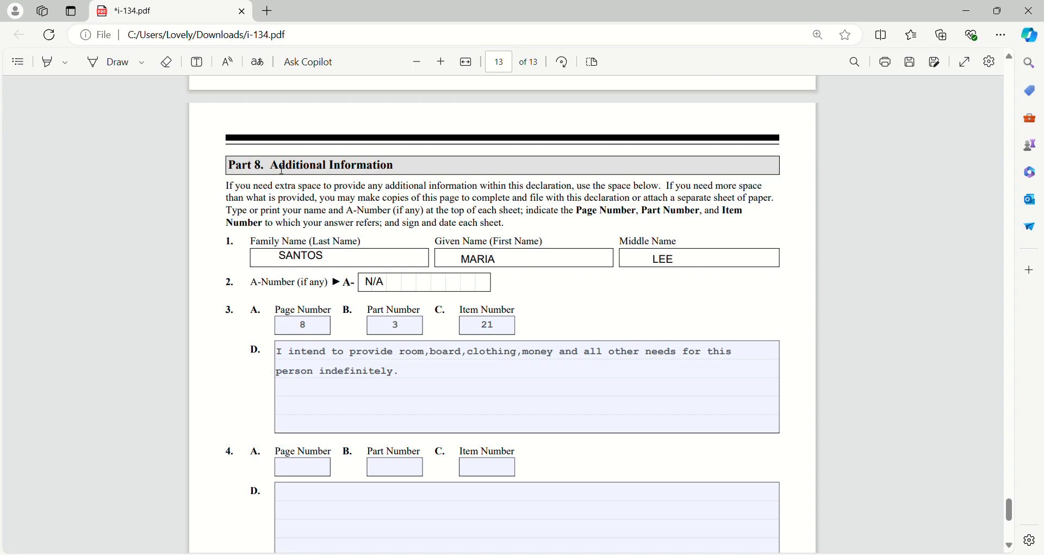
scroll(385, 168, "up", 20)
scroll(334, 307, "down", 9)
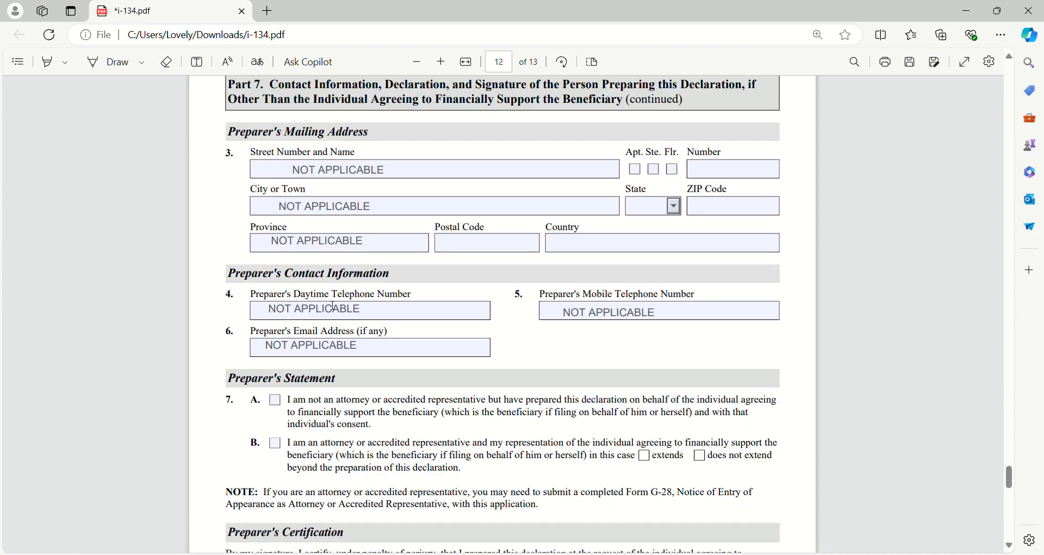
scroll(334, 307, "down", 10)
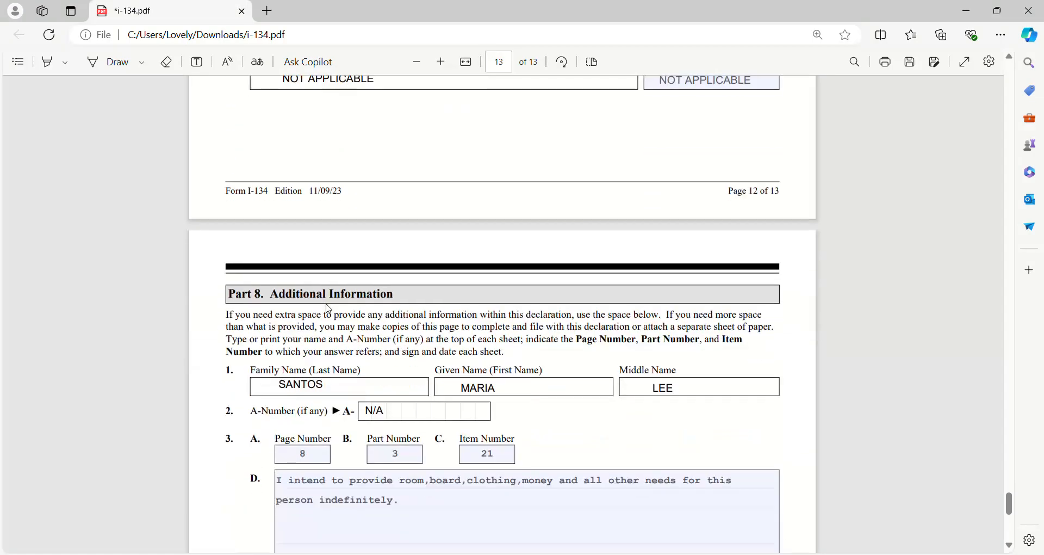
scroll(329, 309, "up", 4)
scroll(324, 305, "down", 8)
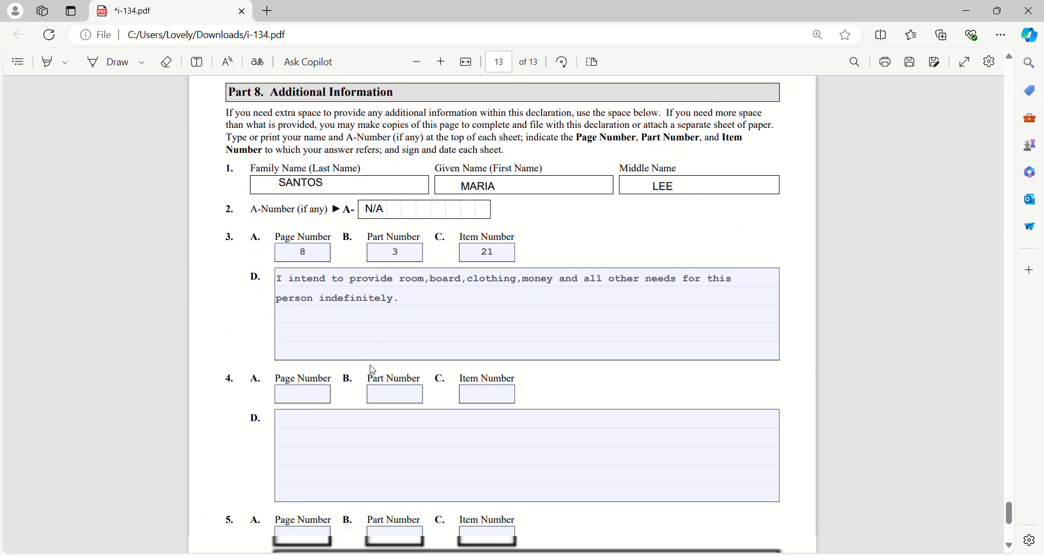
Step: Return to Part 3, item 21 on page 8 and check the contribution explanation that refers to Part 8
scroll(321, 264, "up", 15)
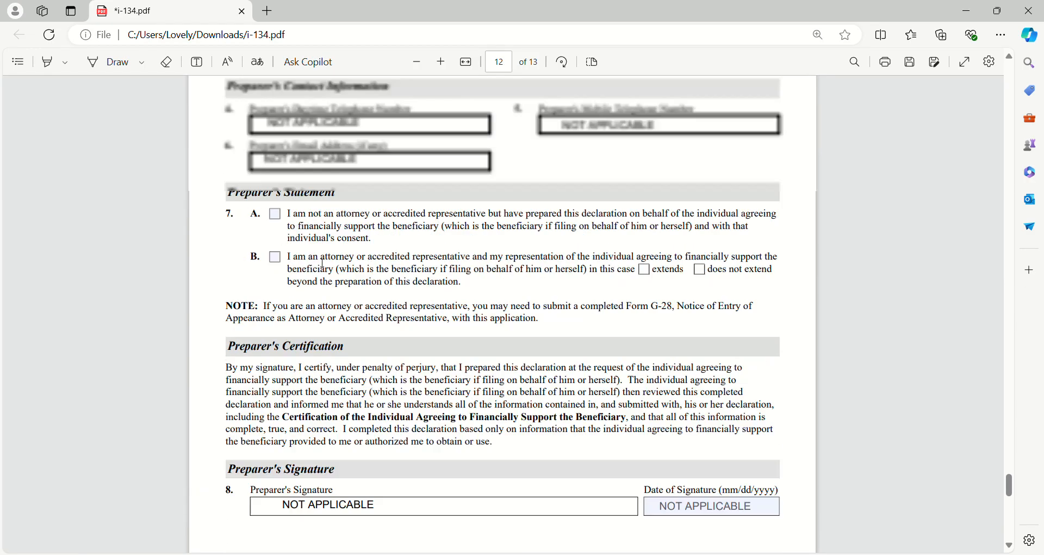
scroll(323, 263, "up", 15)
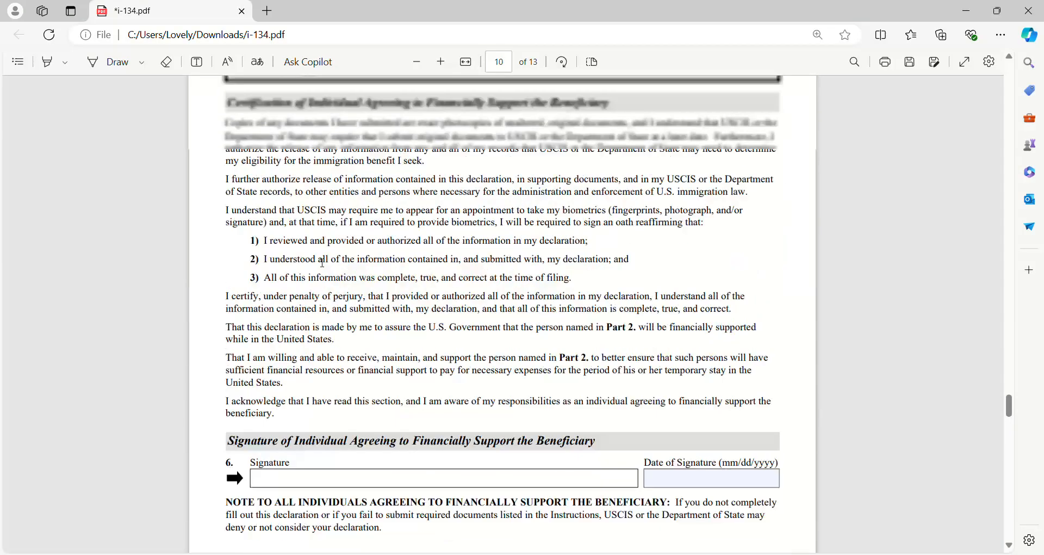
scroll(322, 263, "up", 15)
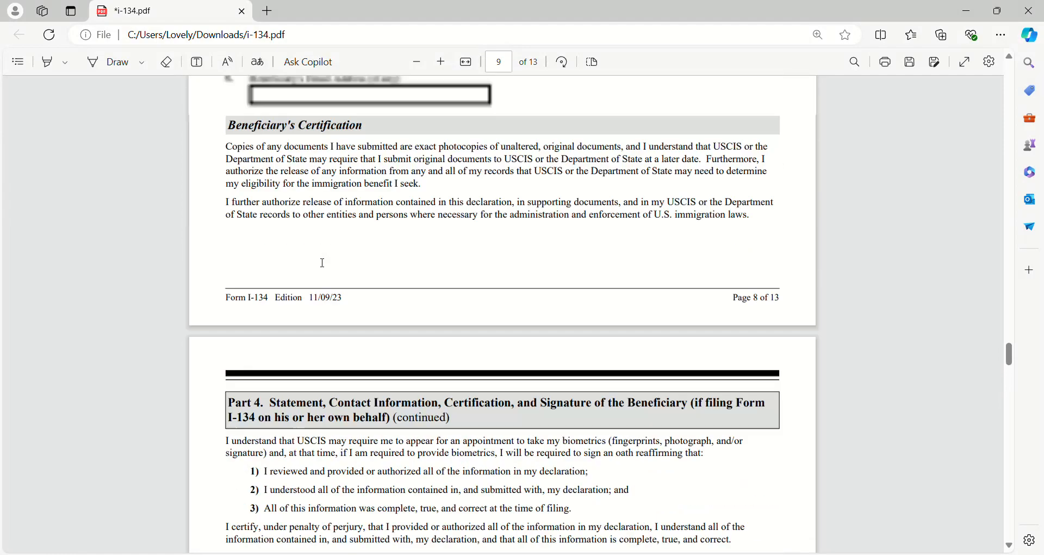
scroll(323, 263, "up", 10)
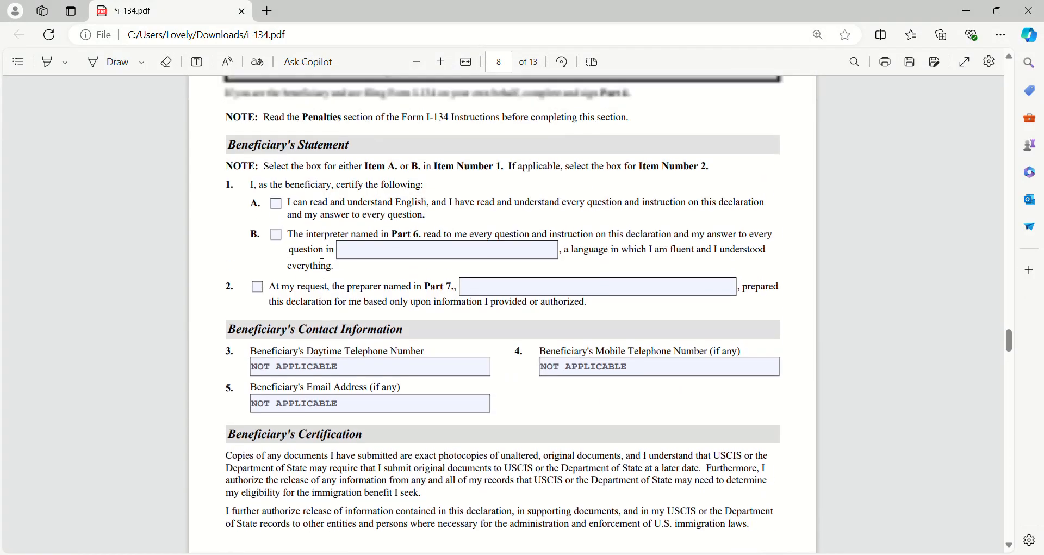
scroll(322, 263, "up", 5)
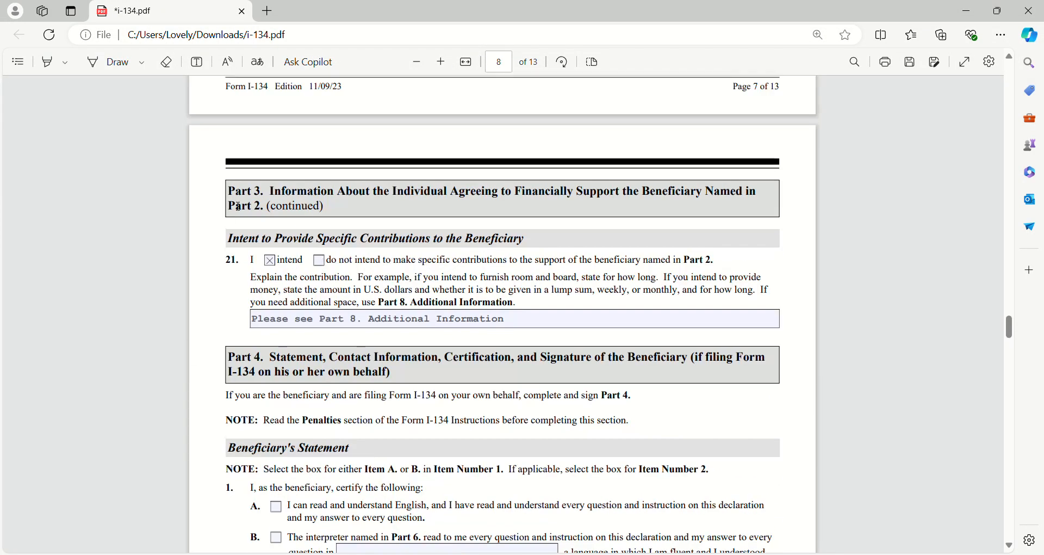
left_click_drag(522, 327, 236, 333)
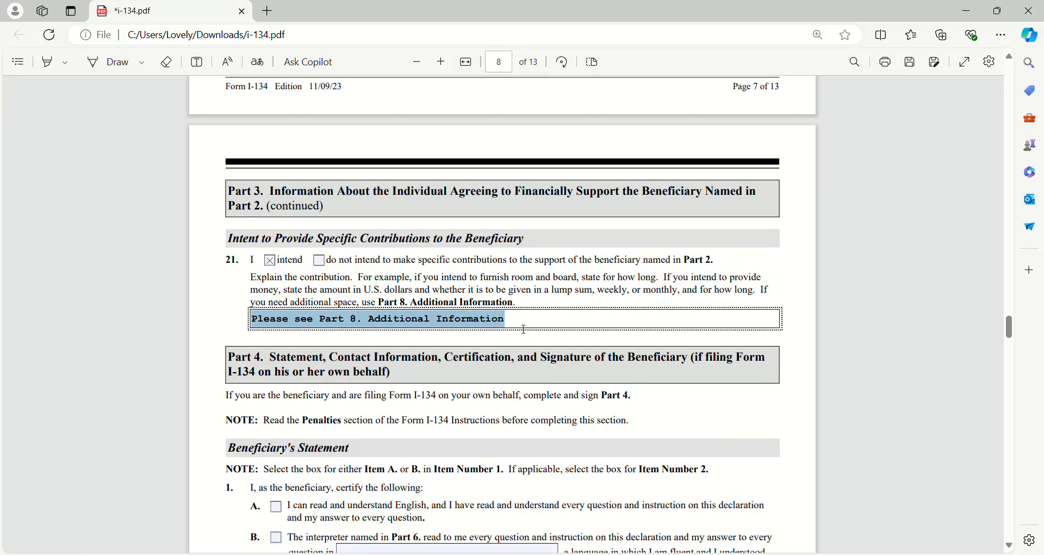
left_click(524, 327)
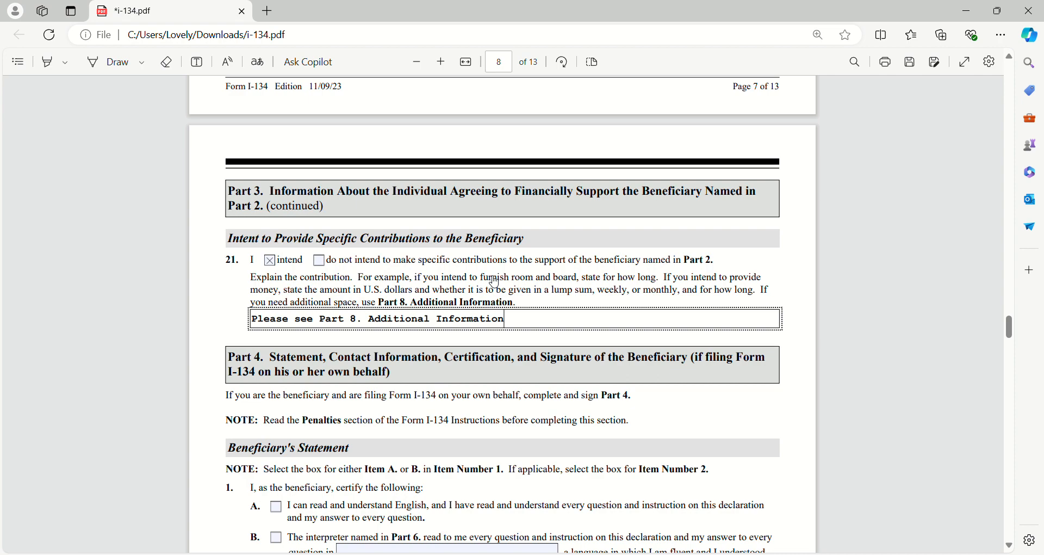
left_click(249, 319)
left_click(303, 322)
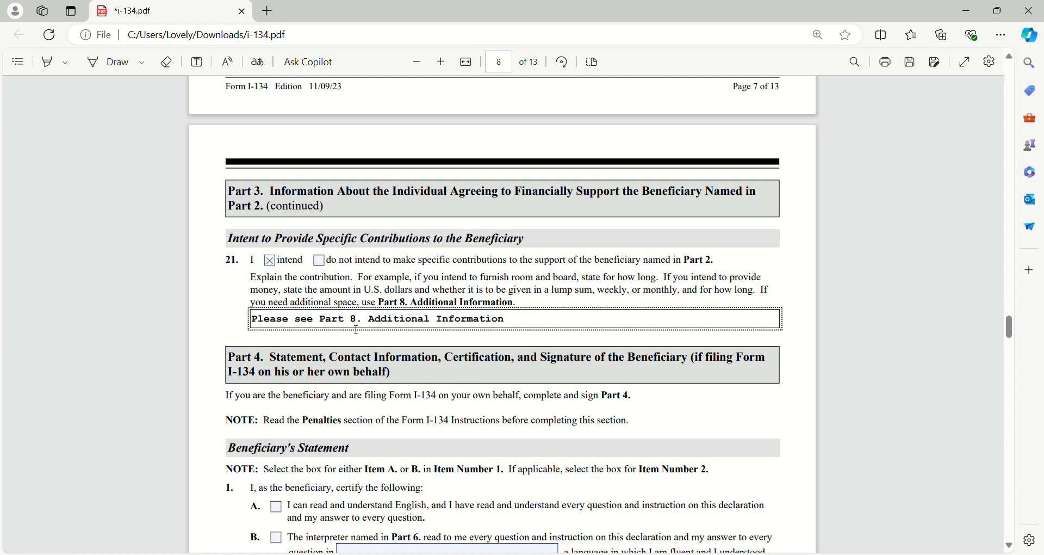
Step: Go to Part 8 on page 13 and check the name and A-Number fields in items 1 and 2
scroll(326, 381, "down", 15)
scroll(312, 426, "down", 15)
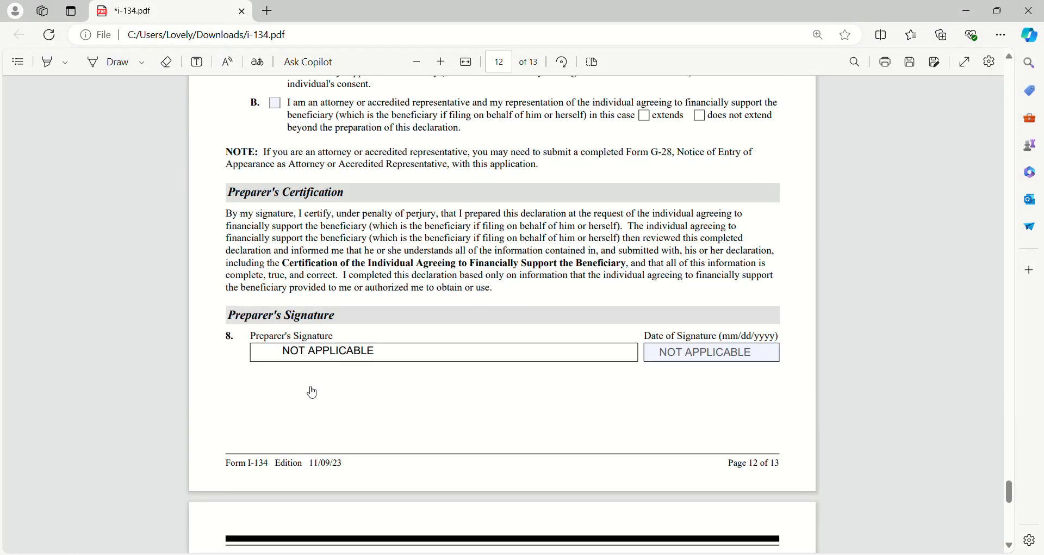
scroll(313, 393, "down", 10)
scroll(259, 310, "up", 1)
scroll(259, 310, "up", 2)
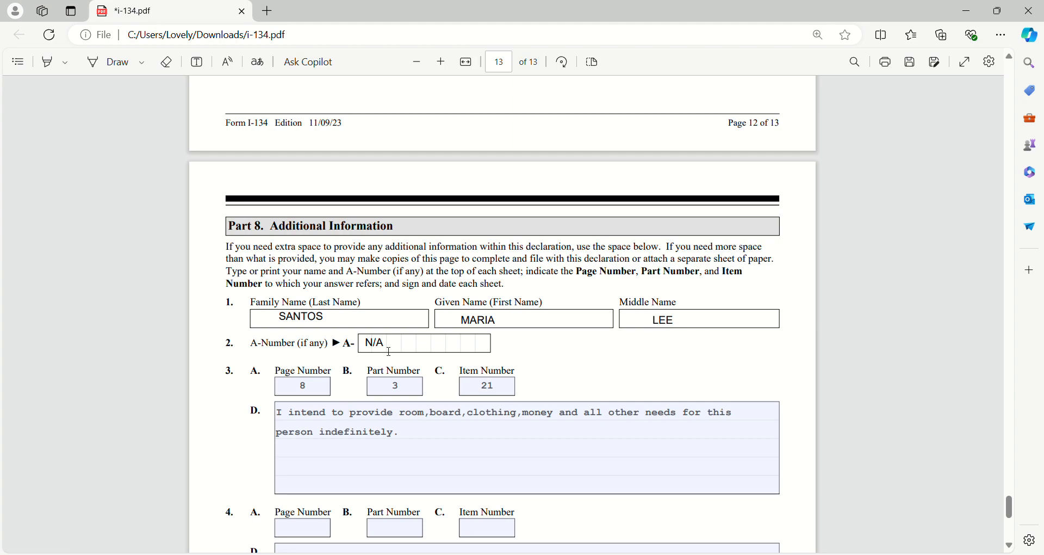
scroll(275, 375, "down", 1)
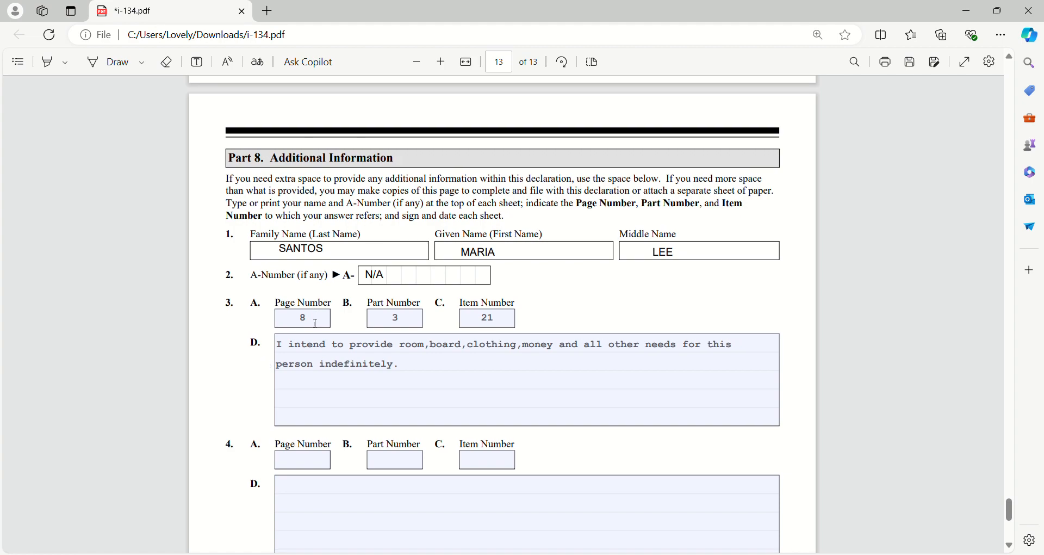
Step: Check the page number, part number, item number and written explanation in Part 8, item 3
left_click(316, 324)
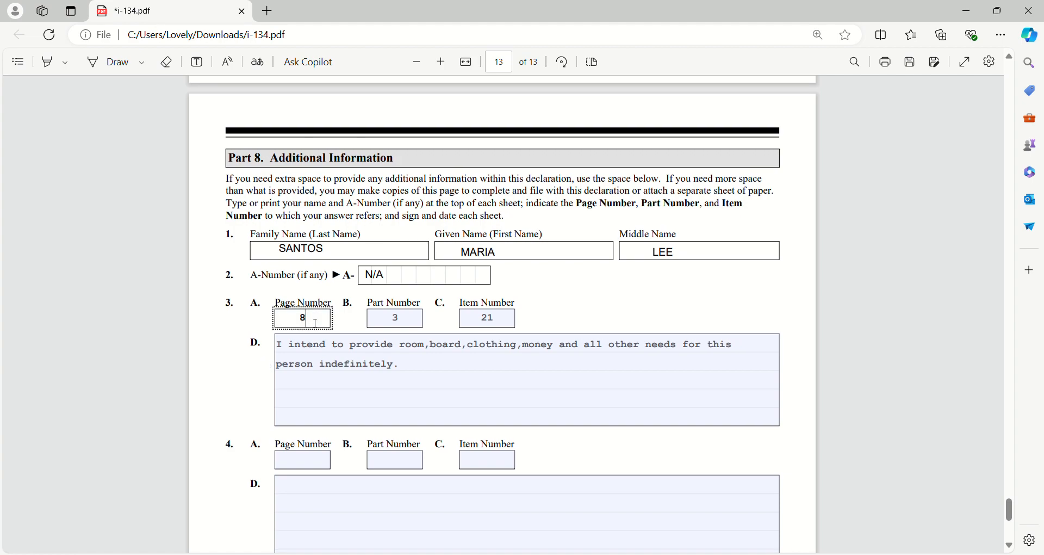
left_click(410, 325)
left_click(487, 317)
left_click(420, 373)
left_click_drag(283, 345, 417, 375)
left_click(420, 390)
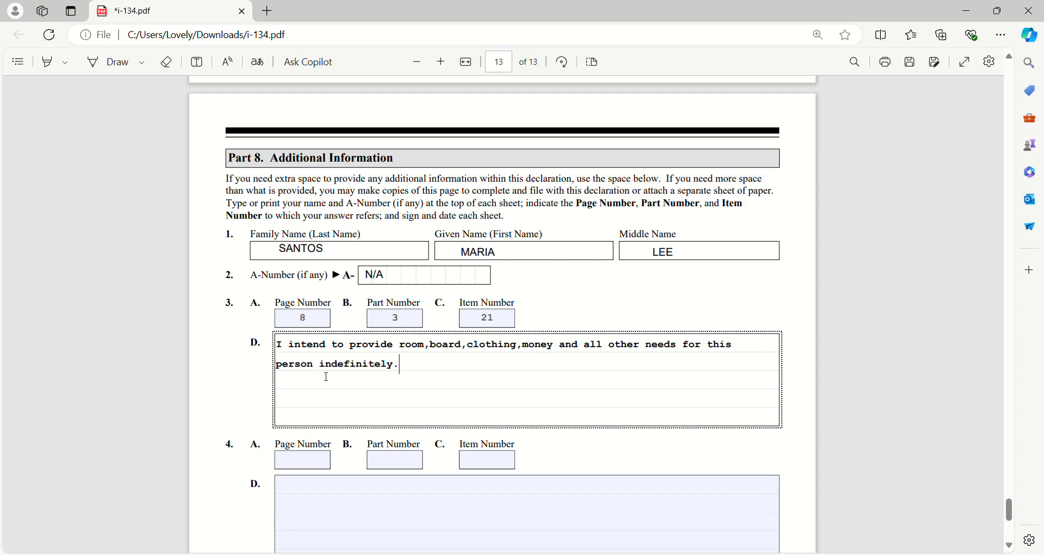
left_click_drag(404, 367, 283, 345)
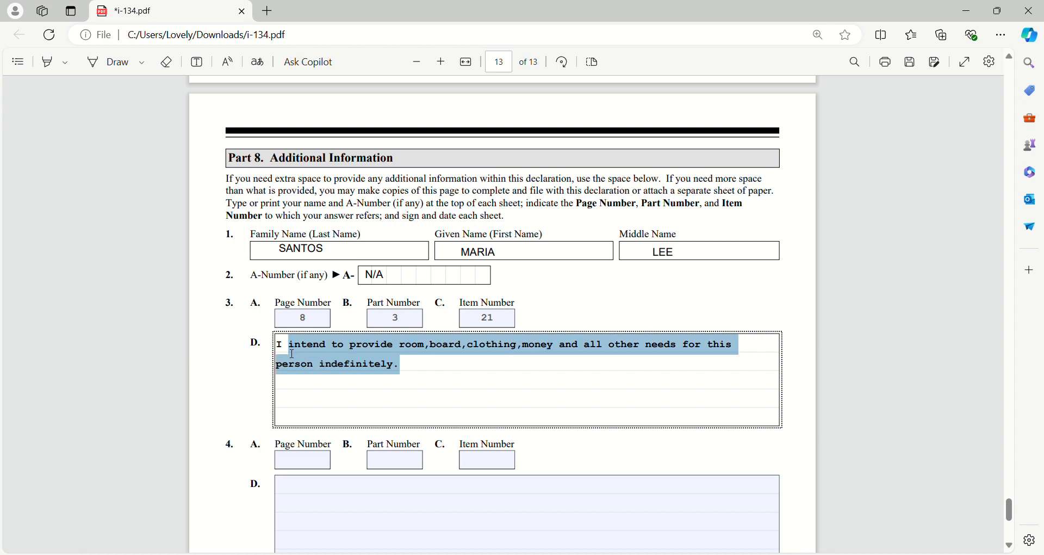
left_click(452, 376)
Step: Look over the additional information entries in Part 8, items 4 to 6 on page 13, and recheck items 1 to 3
scroll(451, 392, "down", 3)
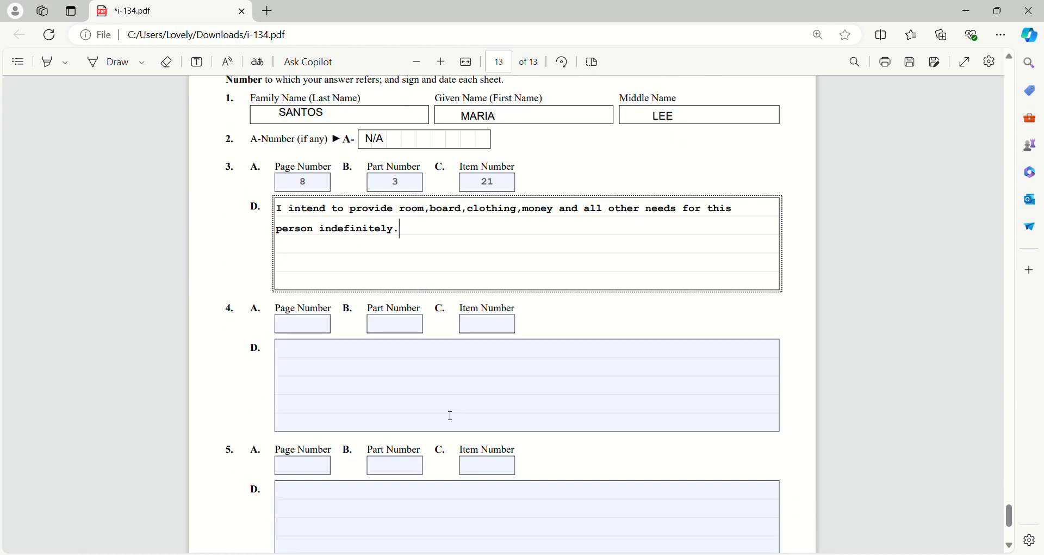
left_click(308, 326)
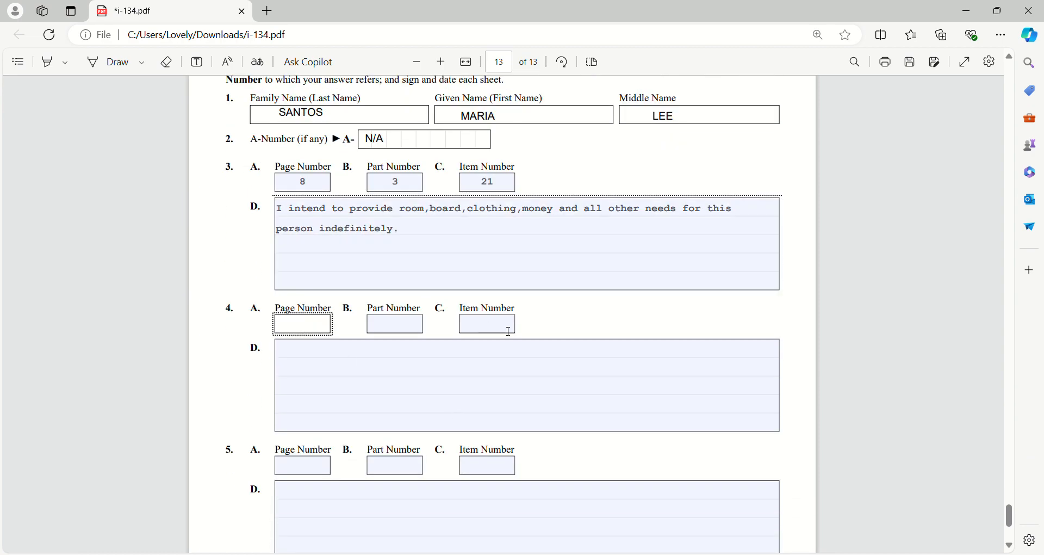
left_click(764, 328)
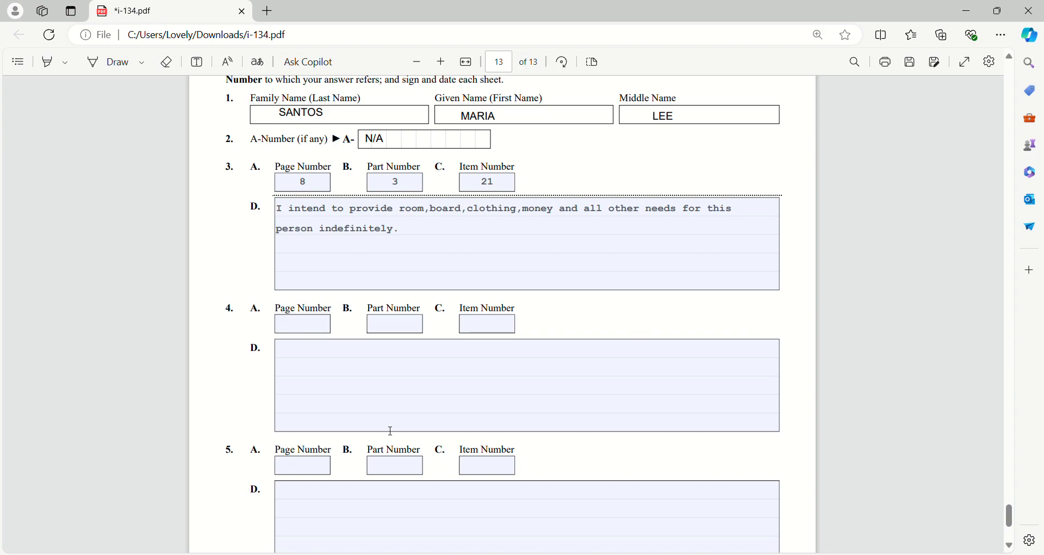
scroll(379, 384, "up", 1)
scroll(379, 384, "up", 2)
scroll(381, 408, "down", 3)
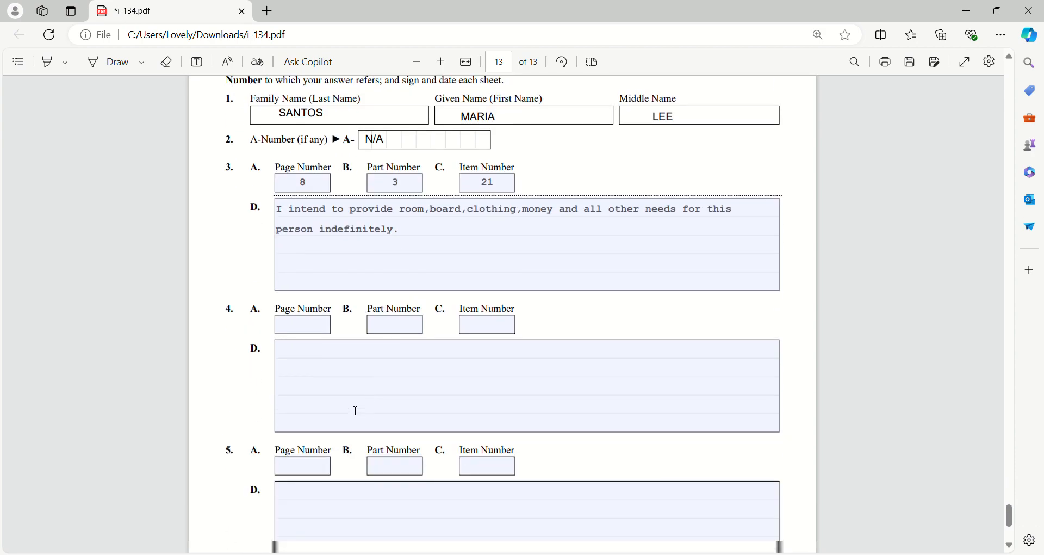
scroll(329, 359, "down", 5)
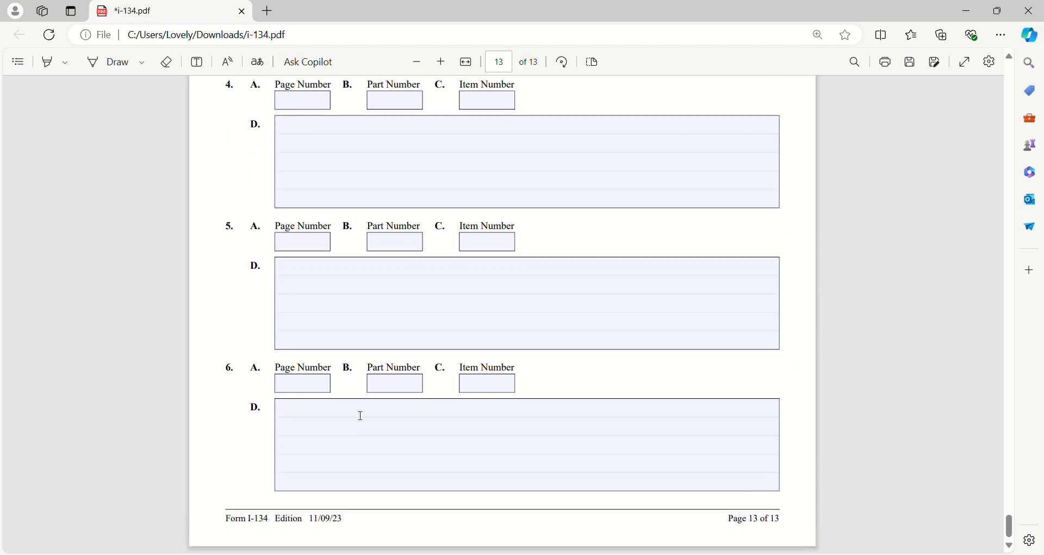
scroll(435, 402, "up", 6)
scroll(465, 382, "up", 3)
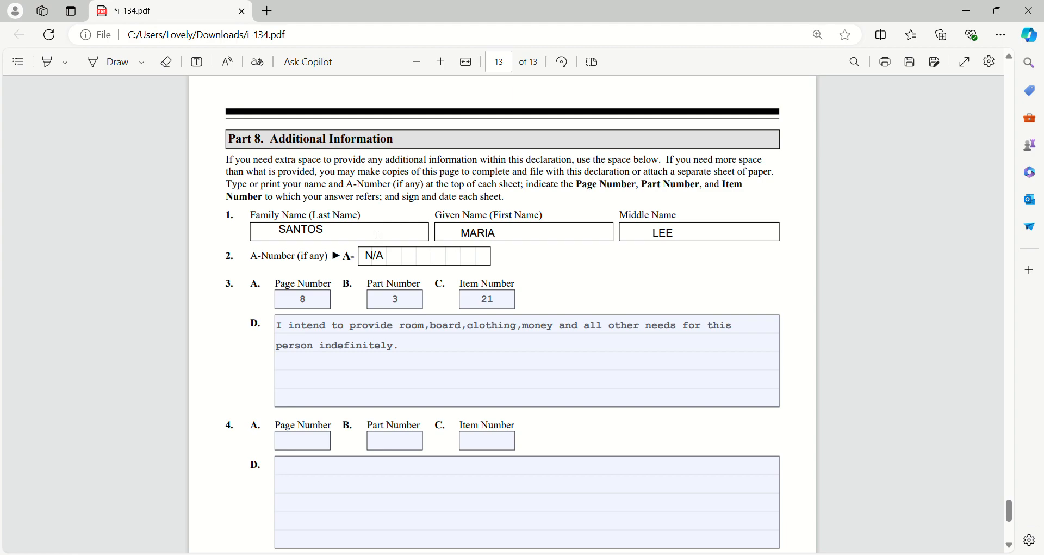
scroll(544, 402, "down", 6)
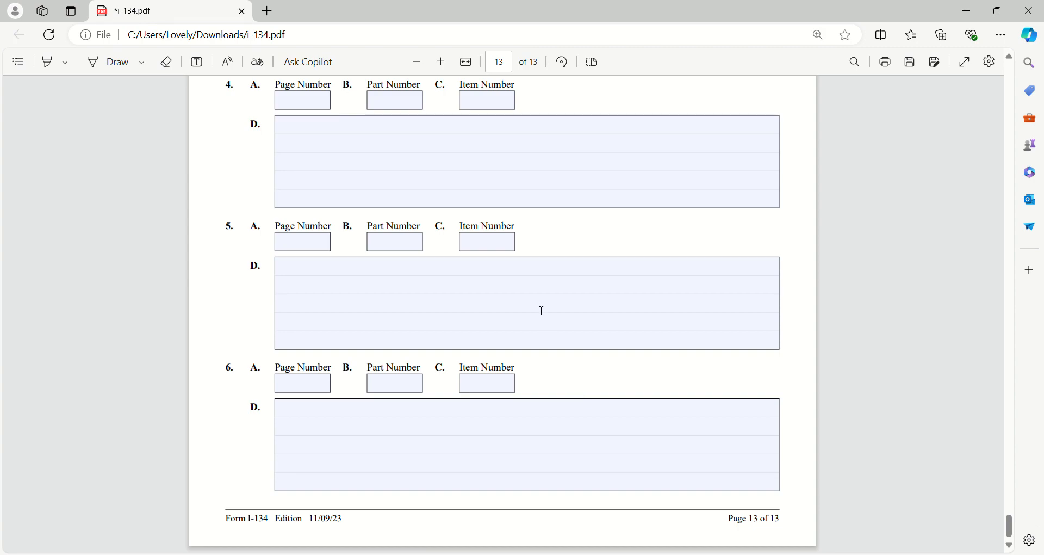
Step: Go back to Part 5 on pages 9 and 10 and check the supporter's statement, contact information and signature fields
scroll(491, 275, "up", 20)
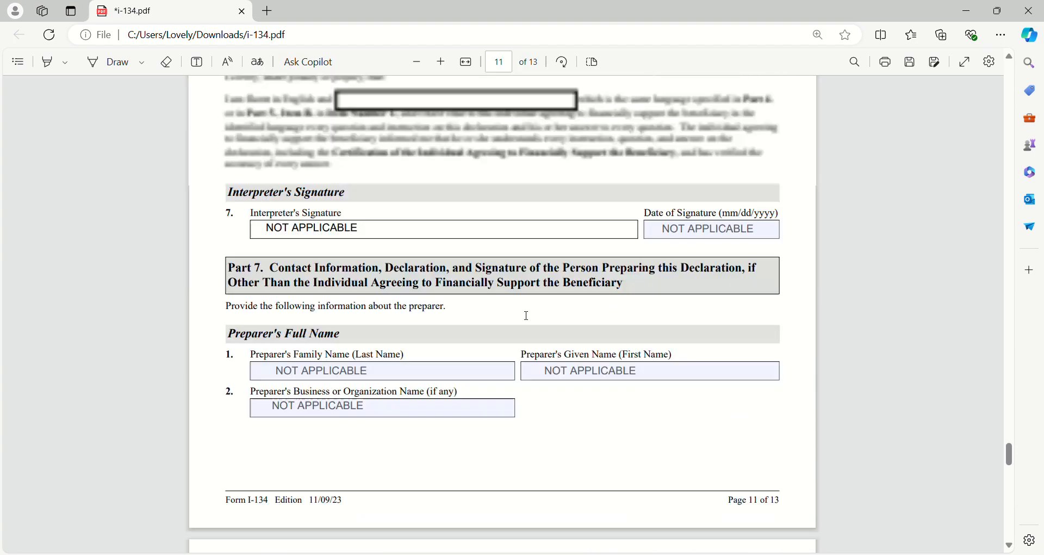
scroll(481, 297, "up", 20)
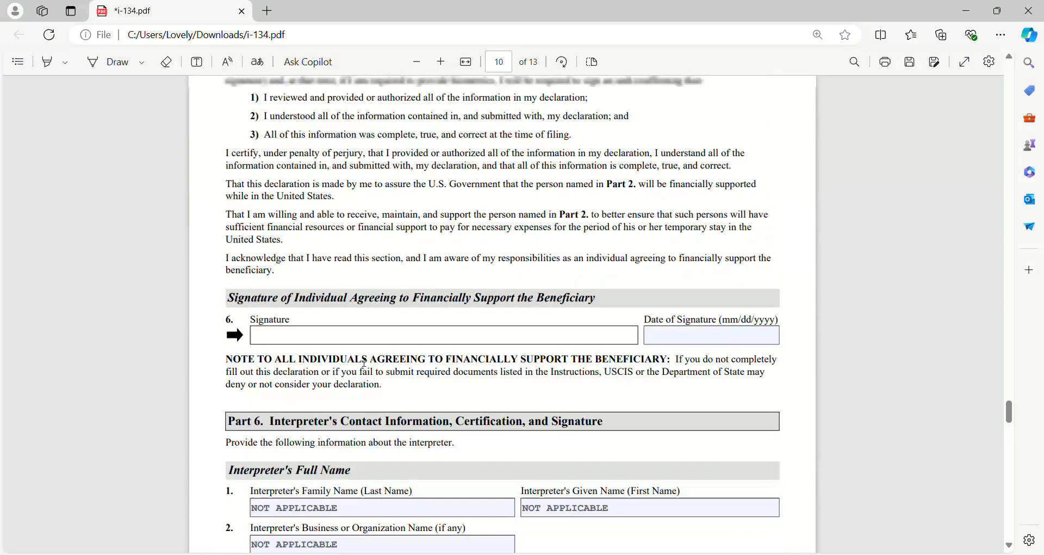
scroll(372, 373, "up", 4)
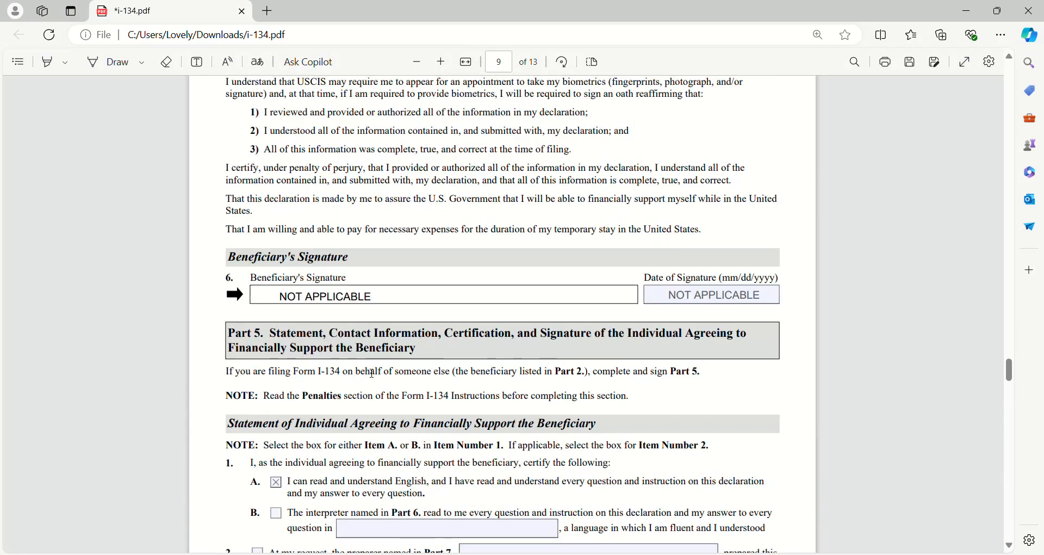
scroll(373, 373, "down", 8)
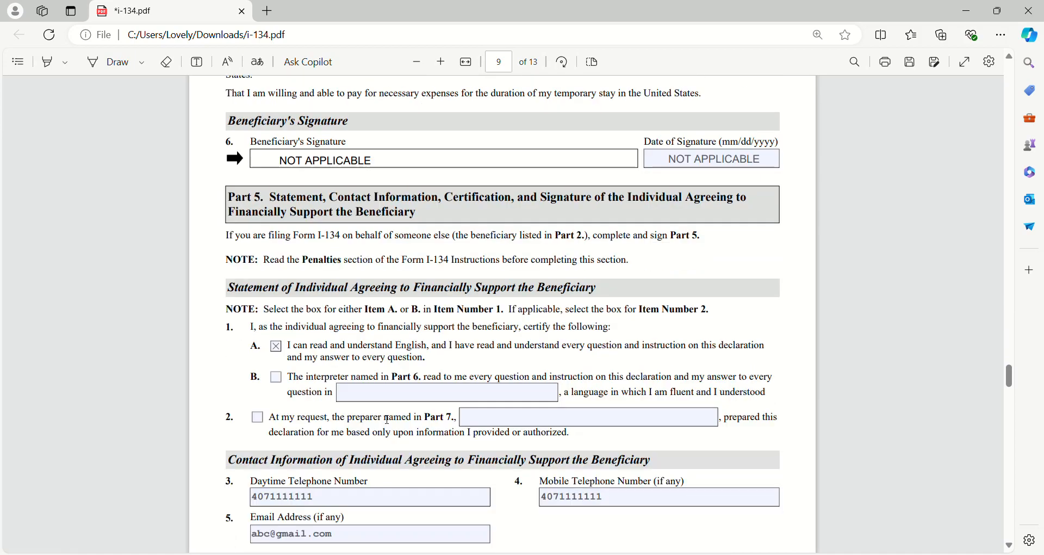
scroll(379, 417, "down", 10)
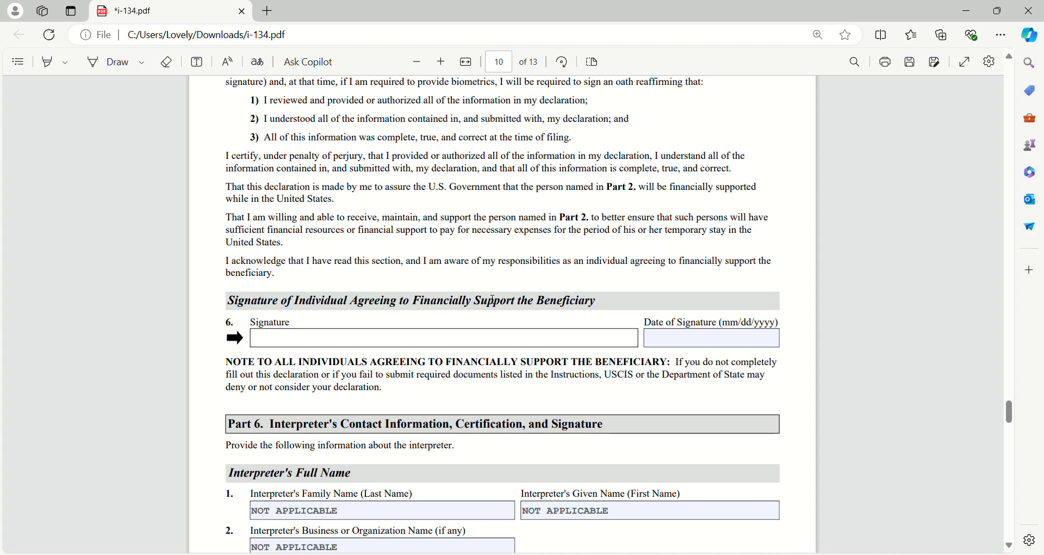
Step: Return to page 8 and review Part 3, item 21 and the beneficiary's statement and contact fields in Part 4
scroll(492, 300, "up", 20)
scroll(493, 300, "up", 10)
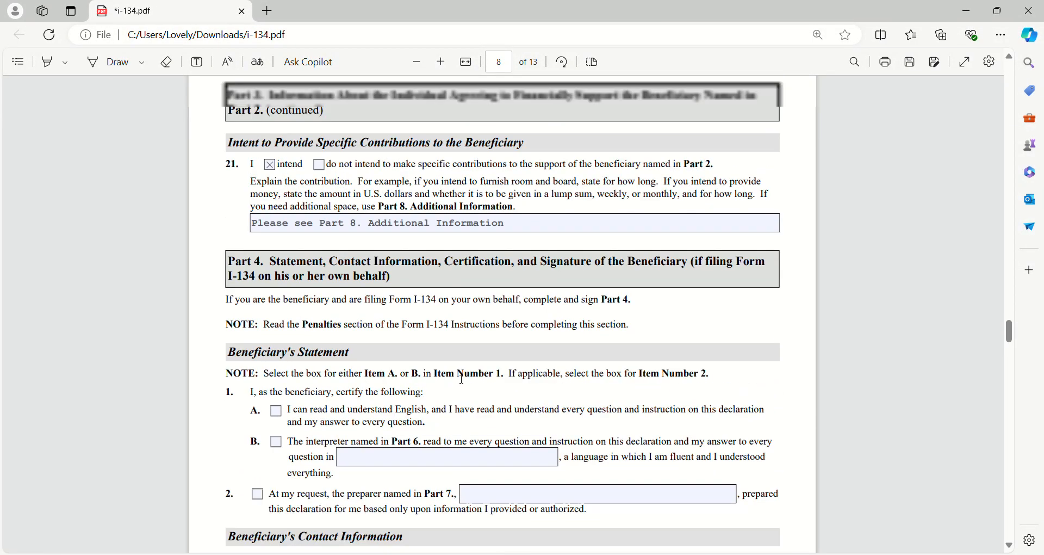
scroll(462, 379, "up", 3)
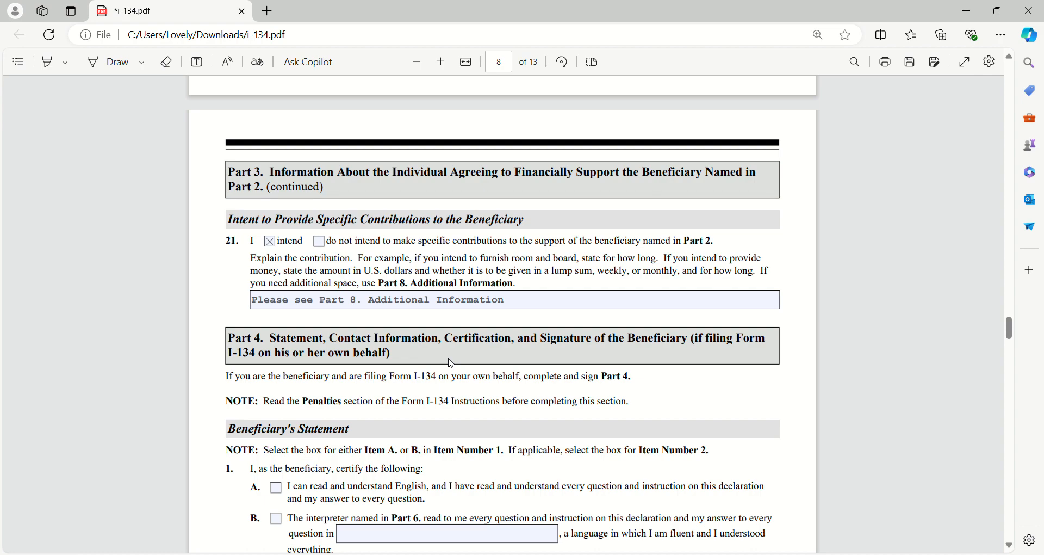
scroll(489, 396, "down", 3)
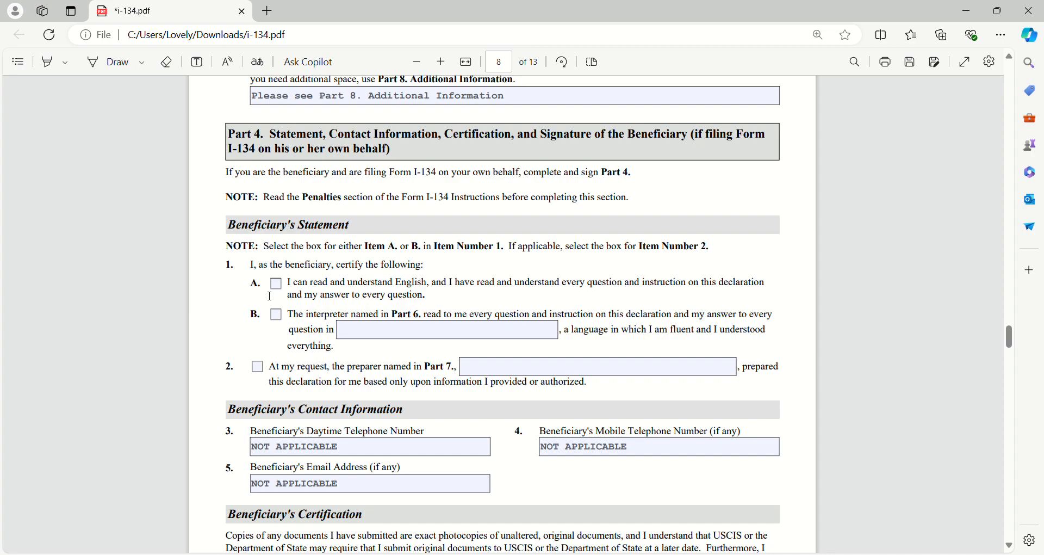
Step: Return to page 1 and check the form's expiration date in the header by highlighting it
scroll(270, 297, "up", 20)
scroll(233, 310, "up", 20)
scroll(232, 311, "up", 2)
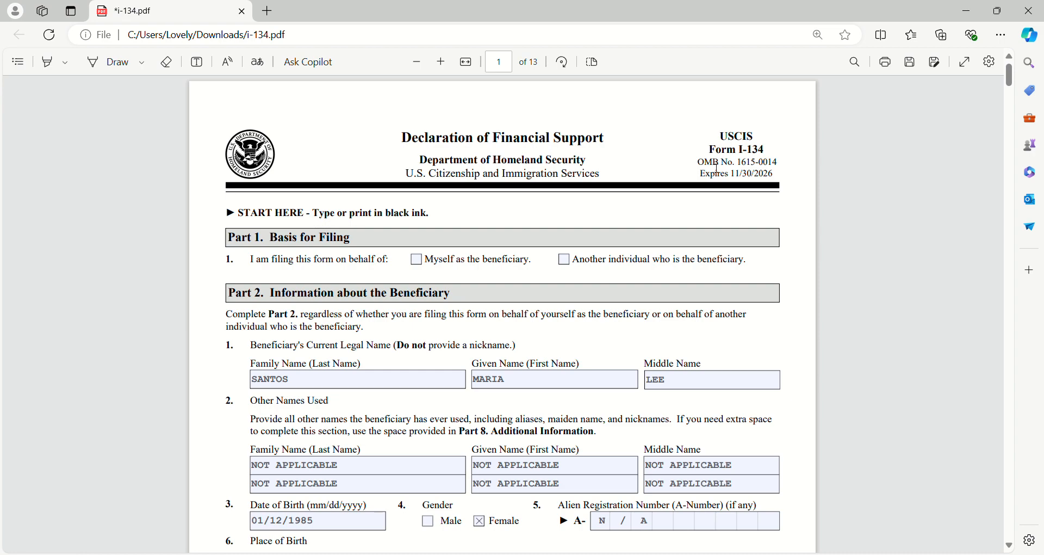
left_click_drag(707, 178, 779, 180)
left_click_drag(707, 175, 778, 180)
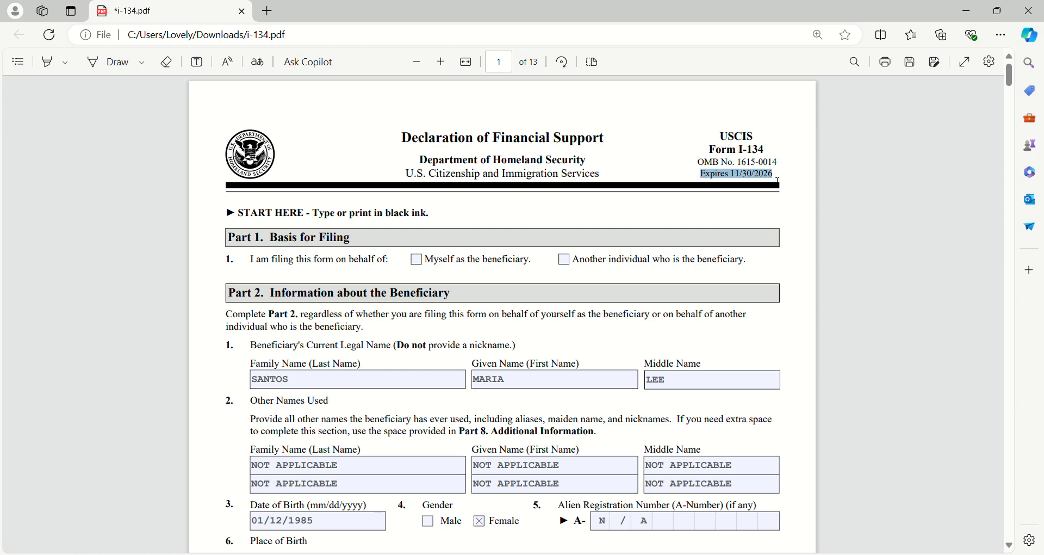
left_click(699, 176)
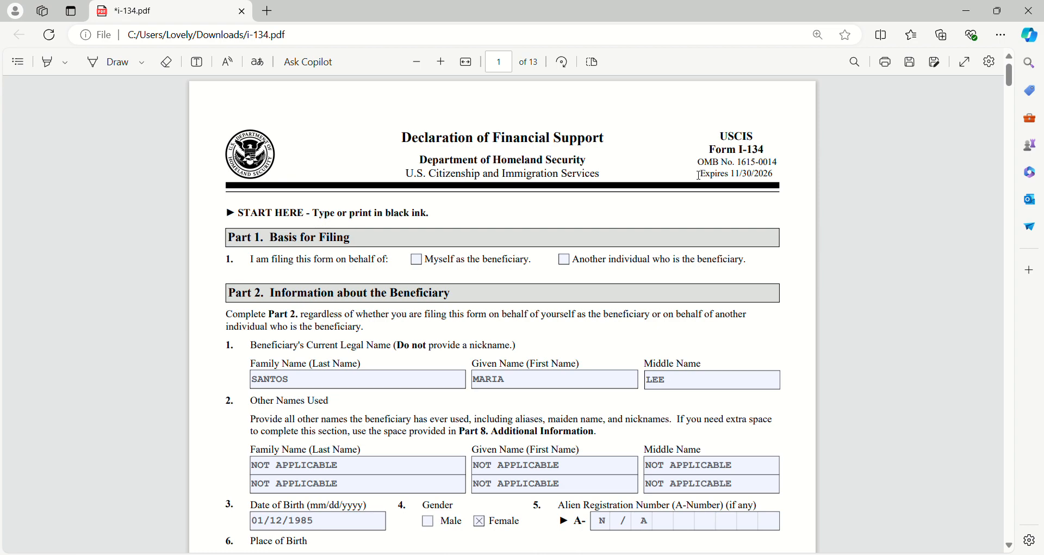
left_click_drag(705, 177, 779, 179)
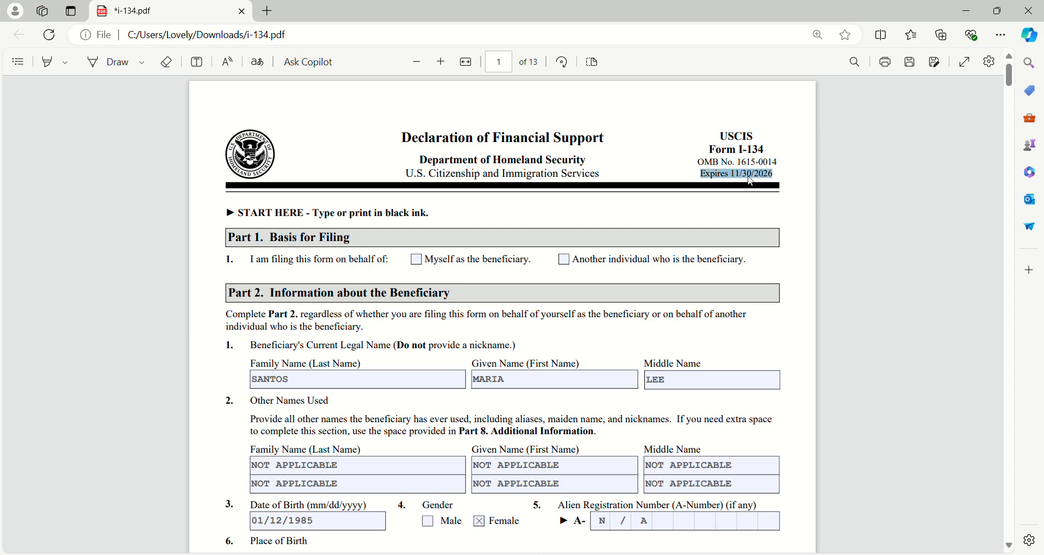
left_click(691, 170)
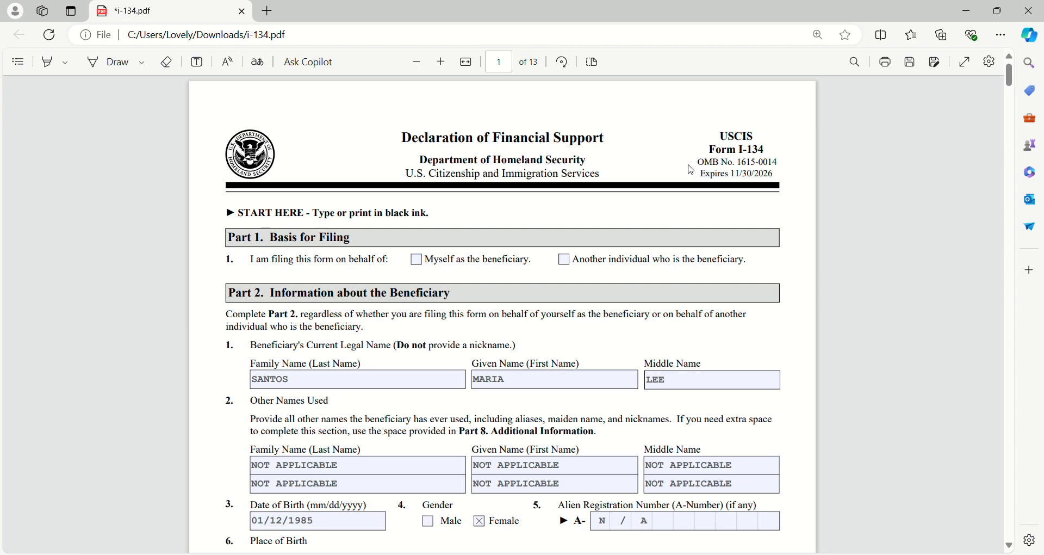